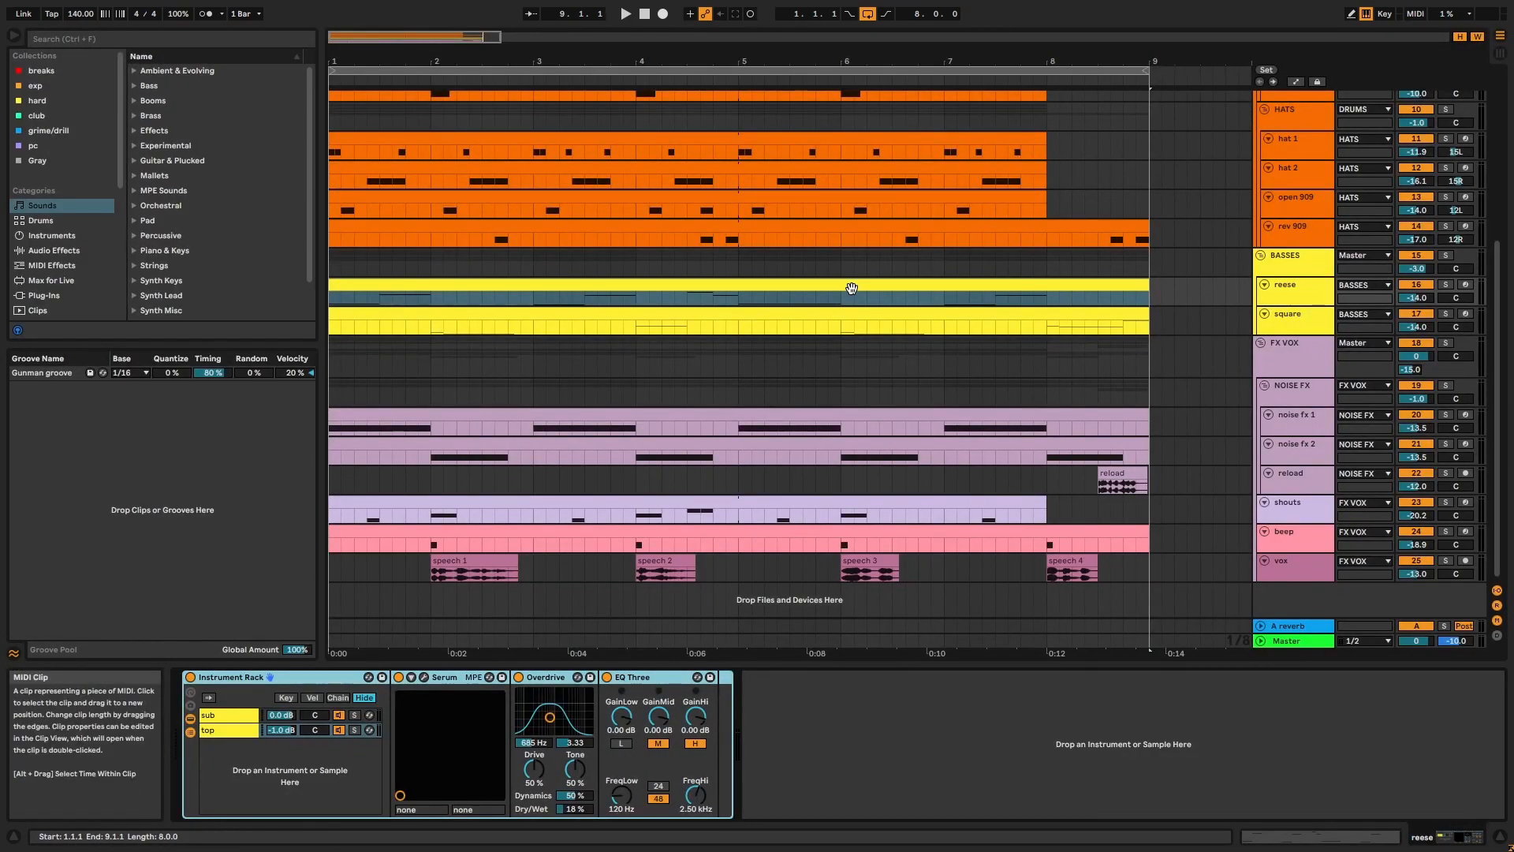
# - Show the device chains of the reese and square bass tracks by selecting their clips
pyautogui.click(852, 288)
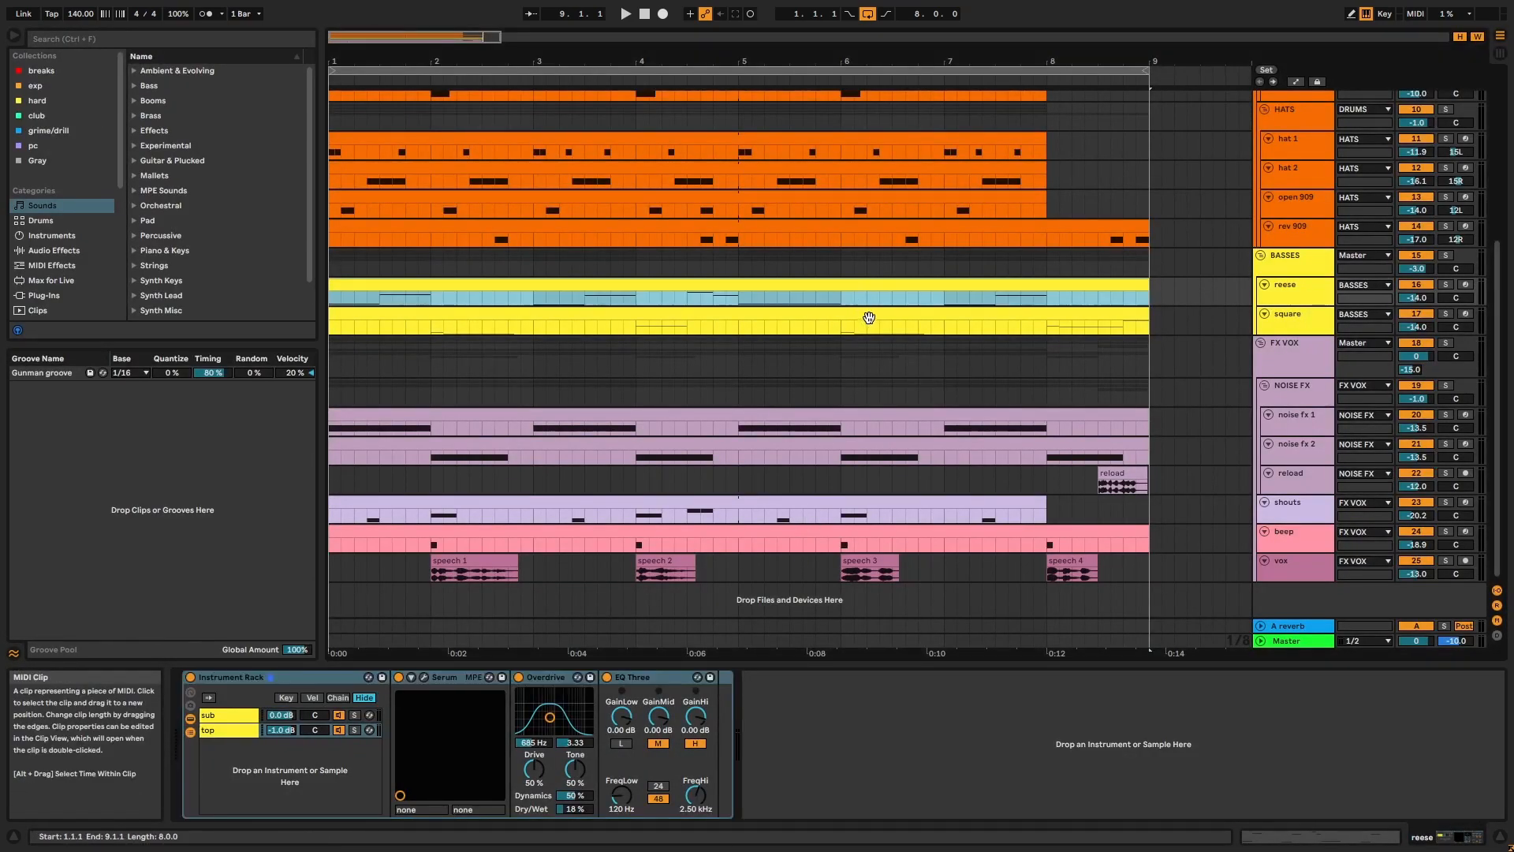
pyautogui.doubleClick(873, 313)
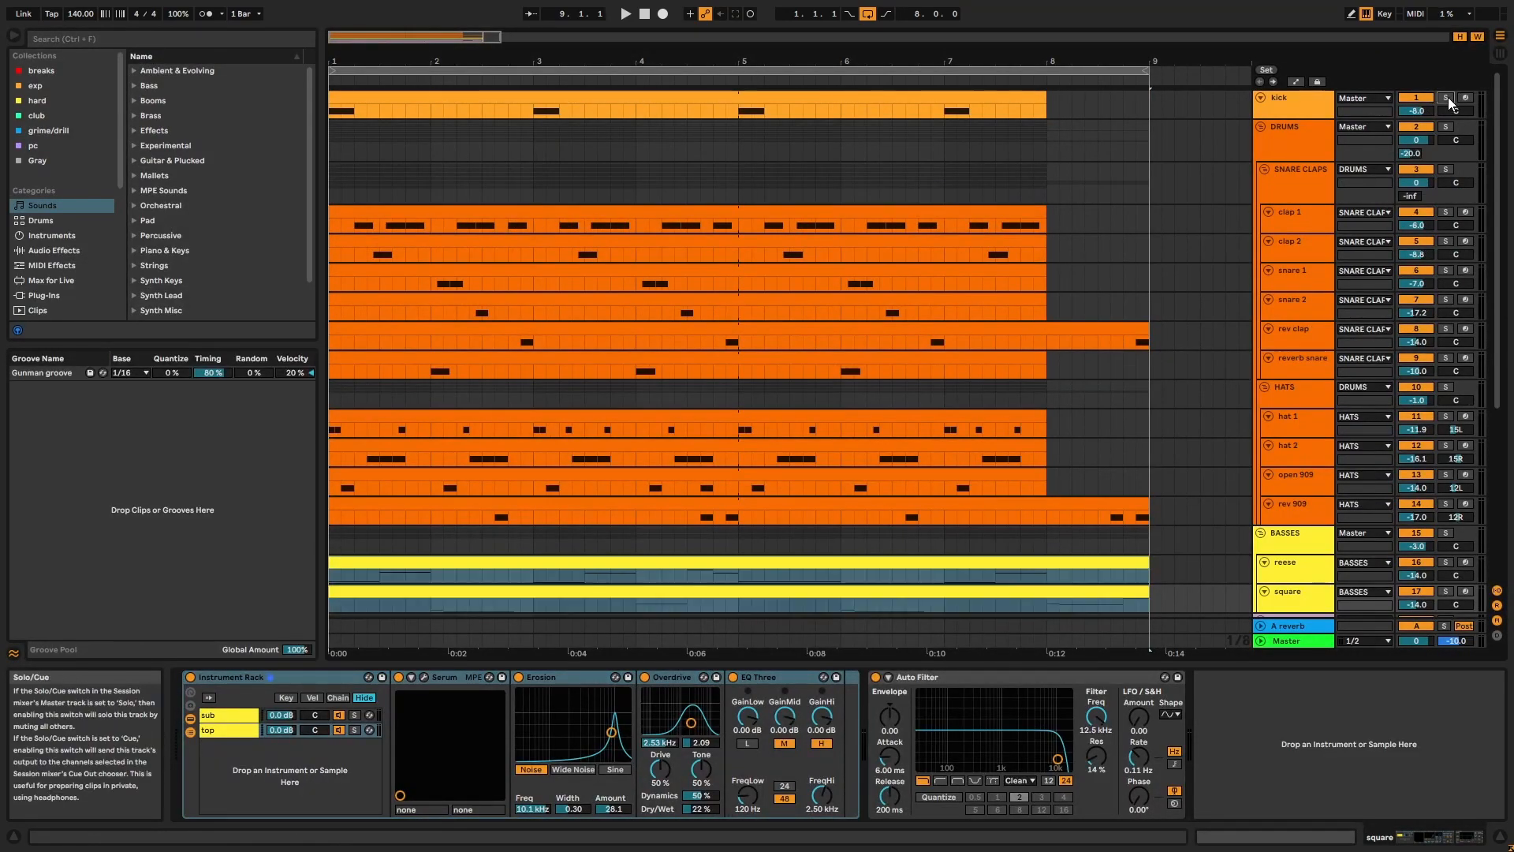
# - Audition the kick track on its own and in the full mix, playing from the start of its clip
pyautogui.click(1010, 95)
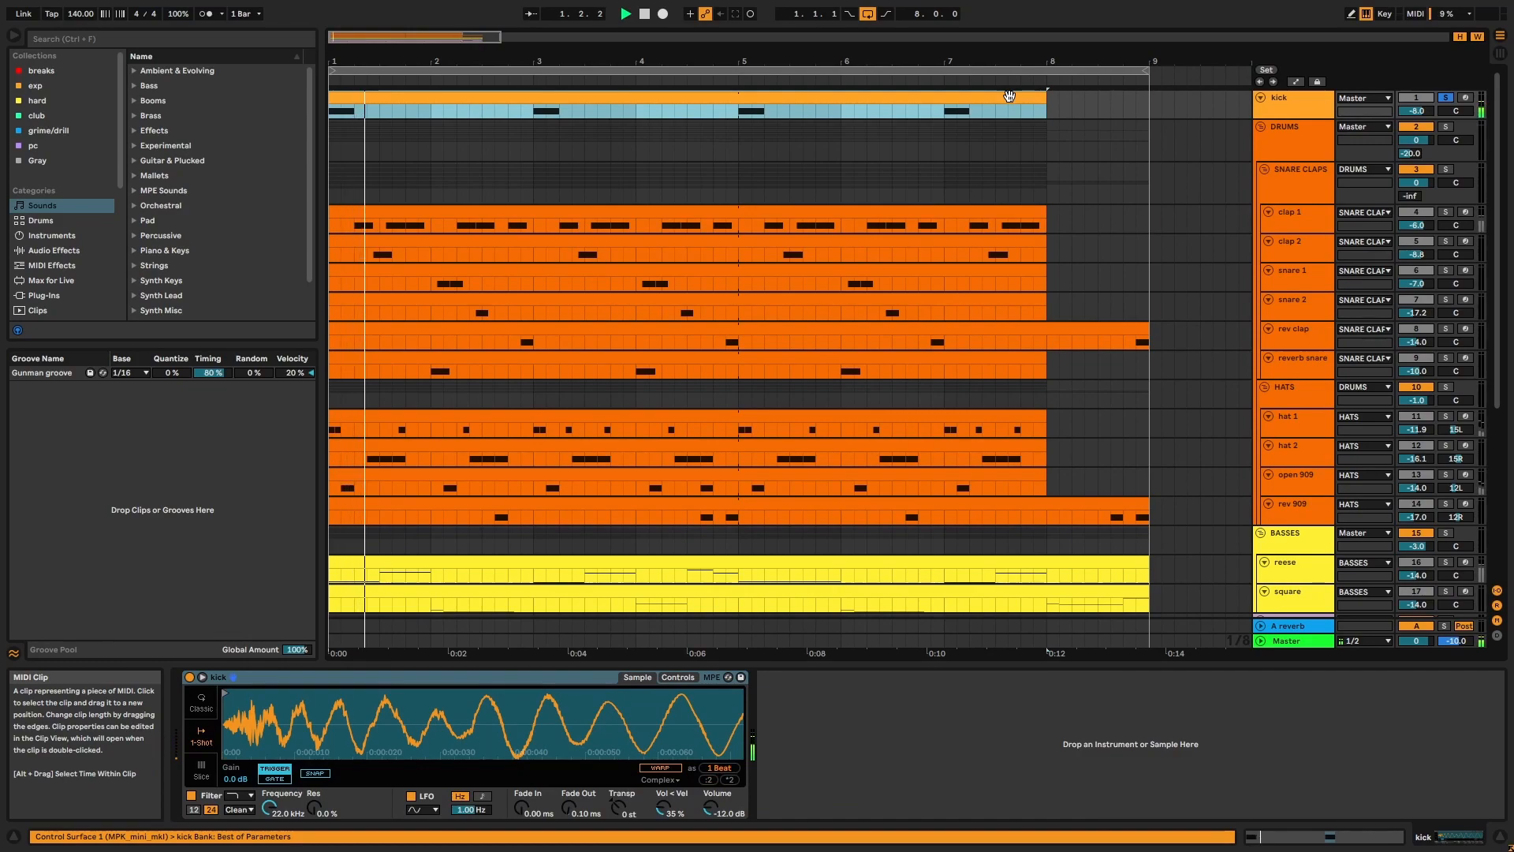
pyautogui.click(1444, 97)
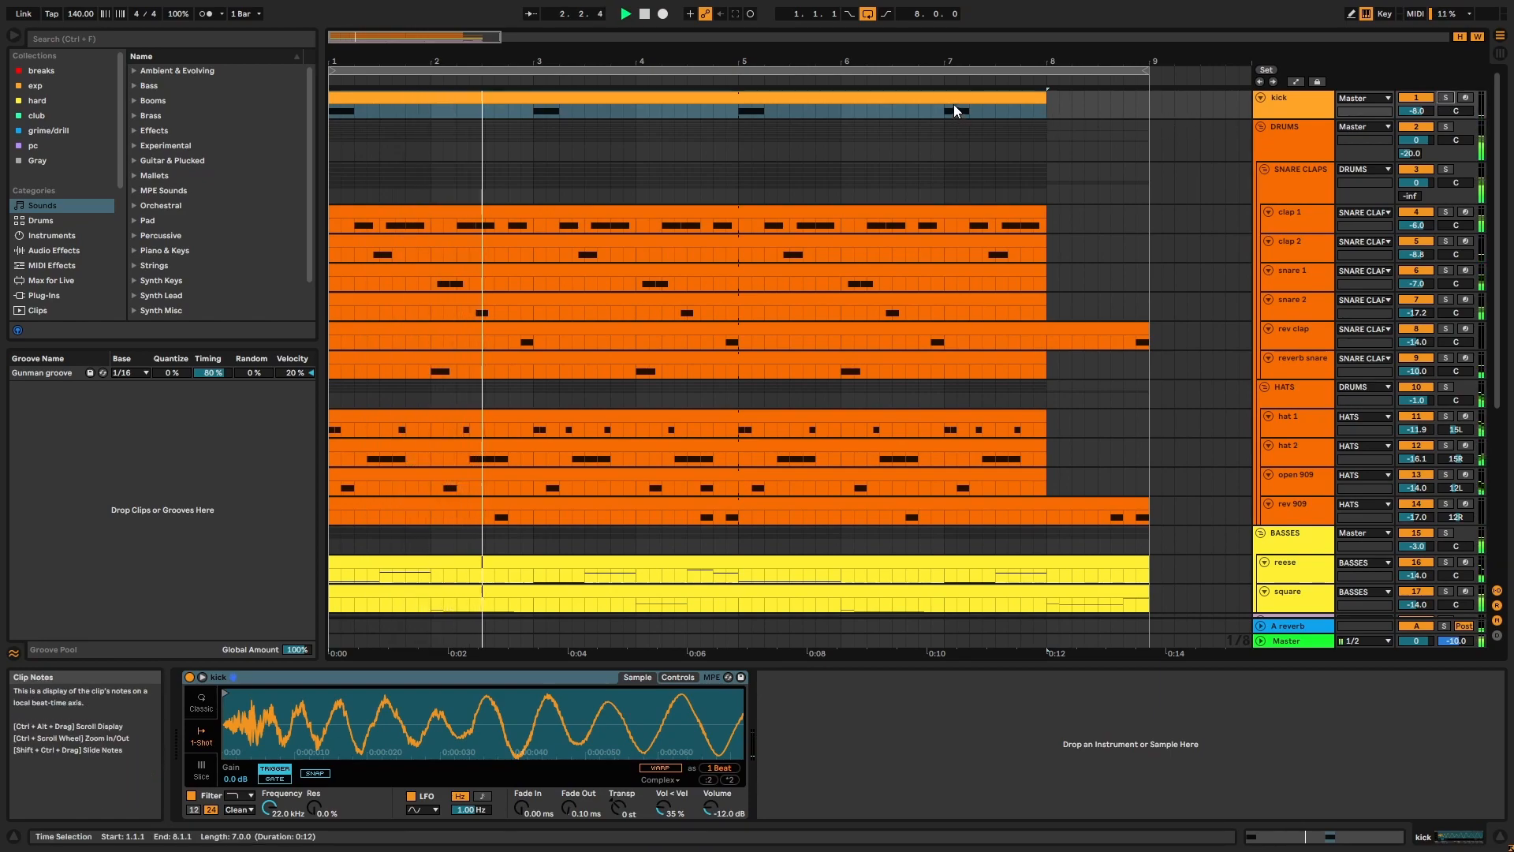
pyautogui.click(954, 93)
pyautogui.click(1445, 97)
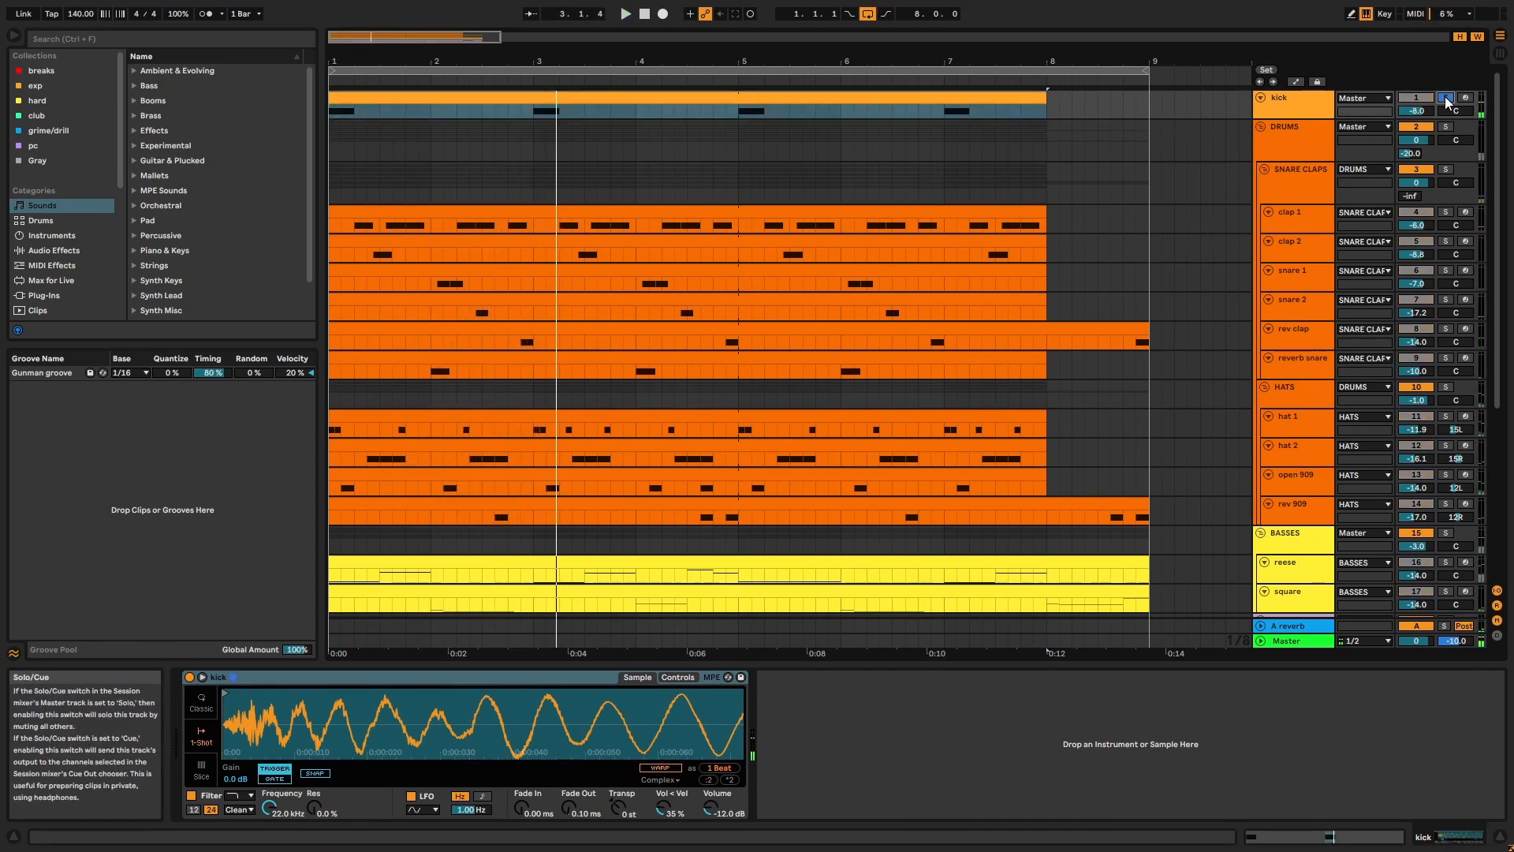
pyautogui.click(833, 95)
pyautogui.press('space')
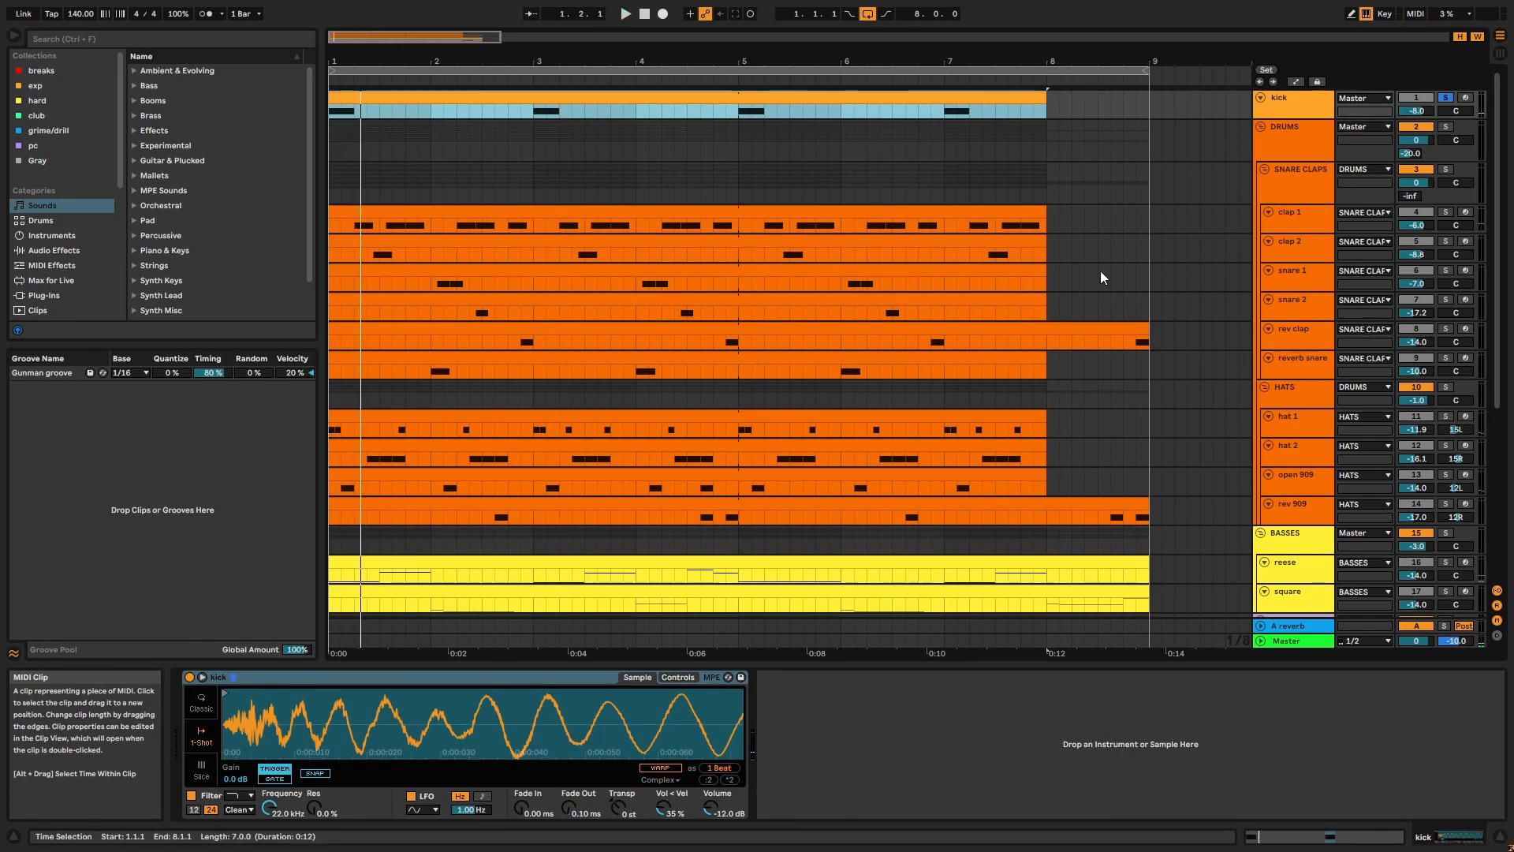
# - Solo and play the DRUMS group, and narrow playback to its SNARE CLAPS subgroup from the start of the loop
pyautogui.click(1445, 126)
pyautogui.click(1004, 213)
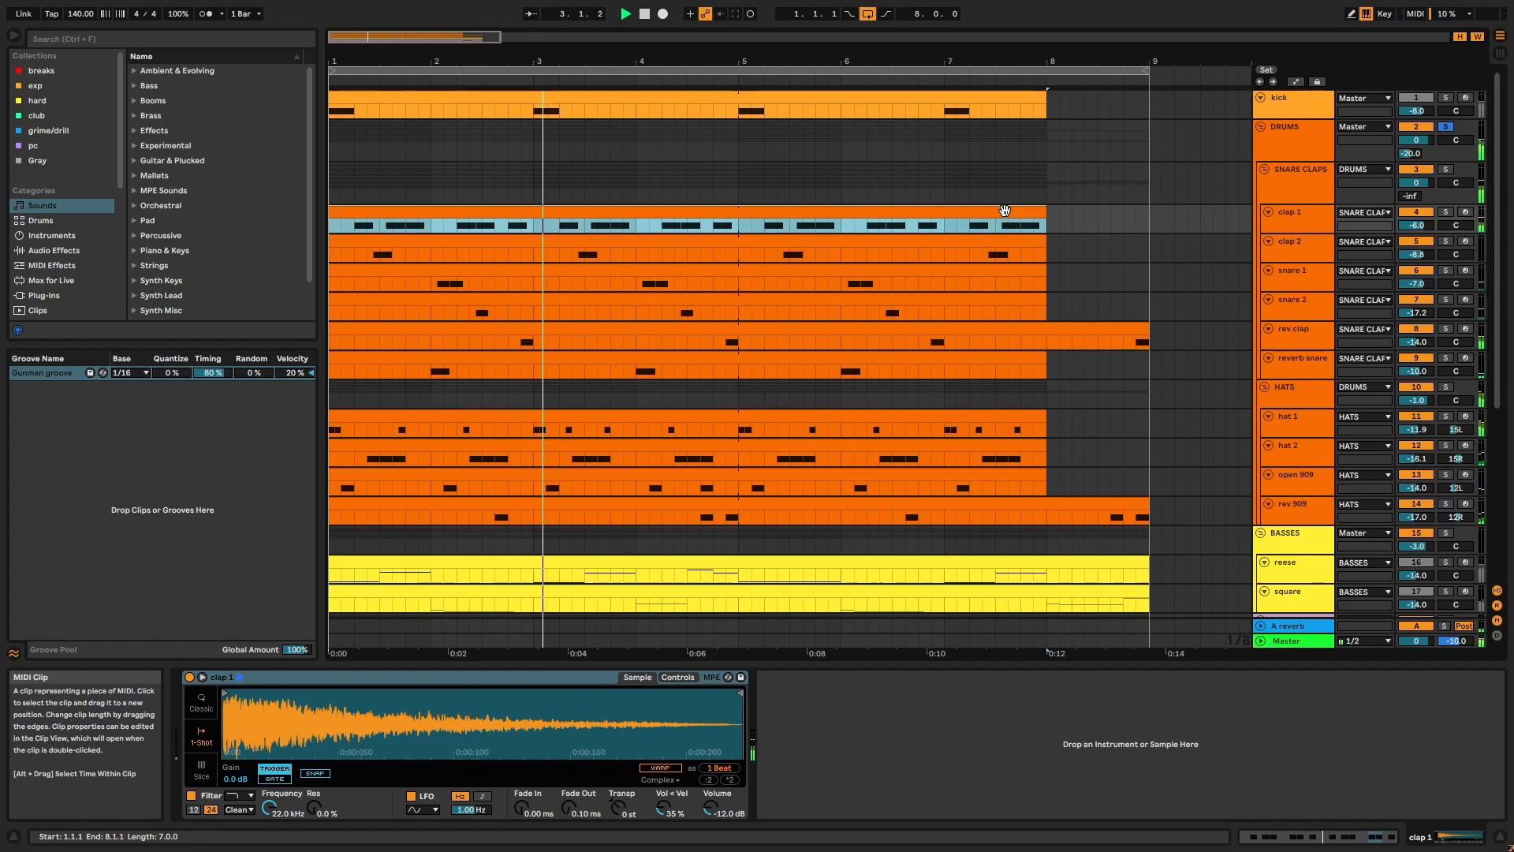
pyautogui.click(1290, 197)
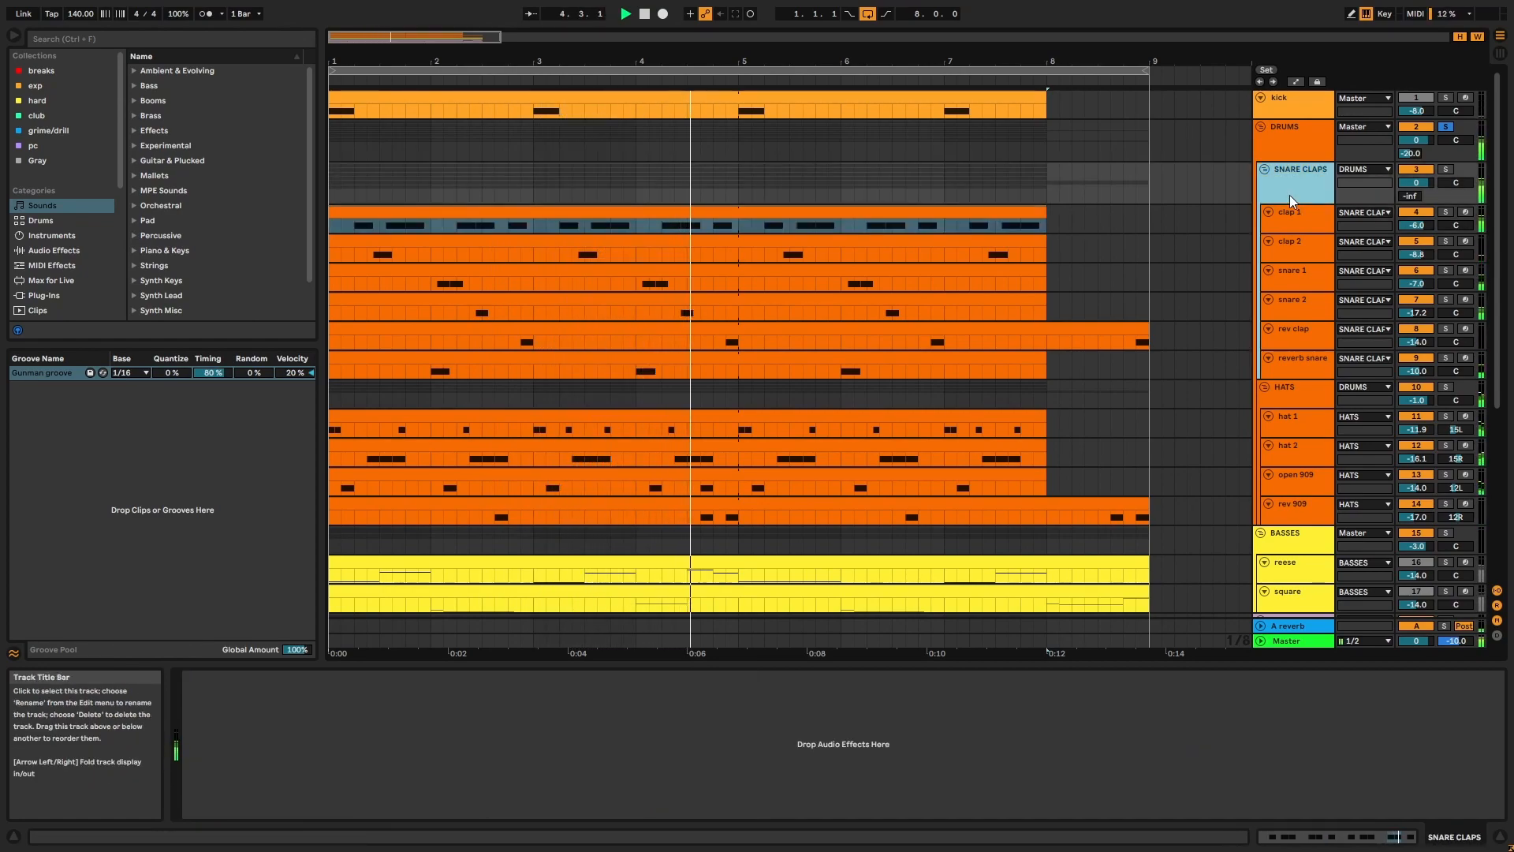
pyautogui.click(1445, 170)
pyautogui.click(915, 220)
pyautogui.press('space')
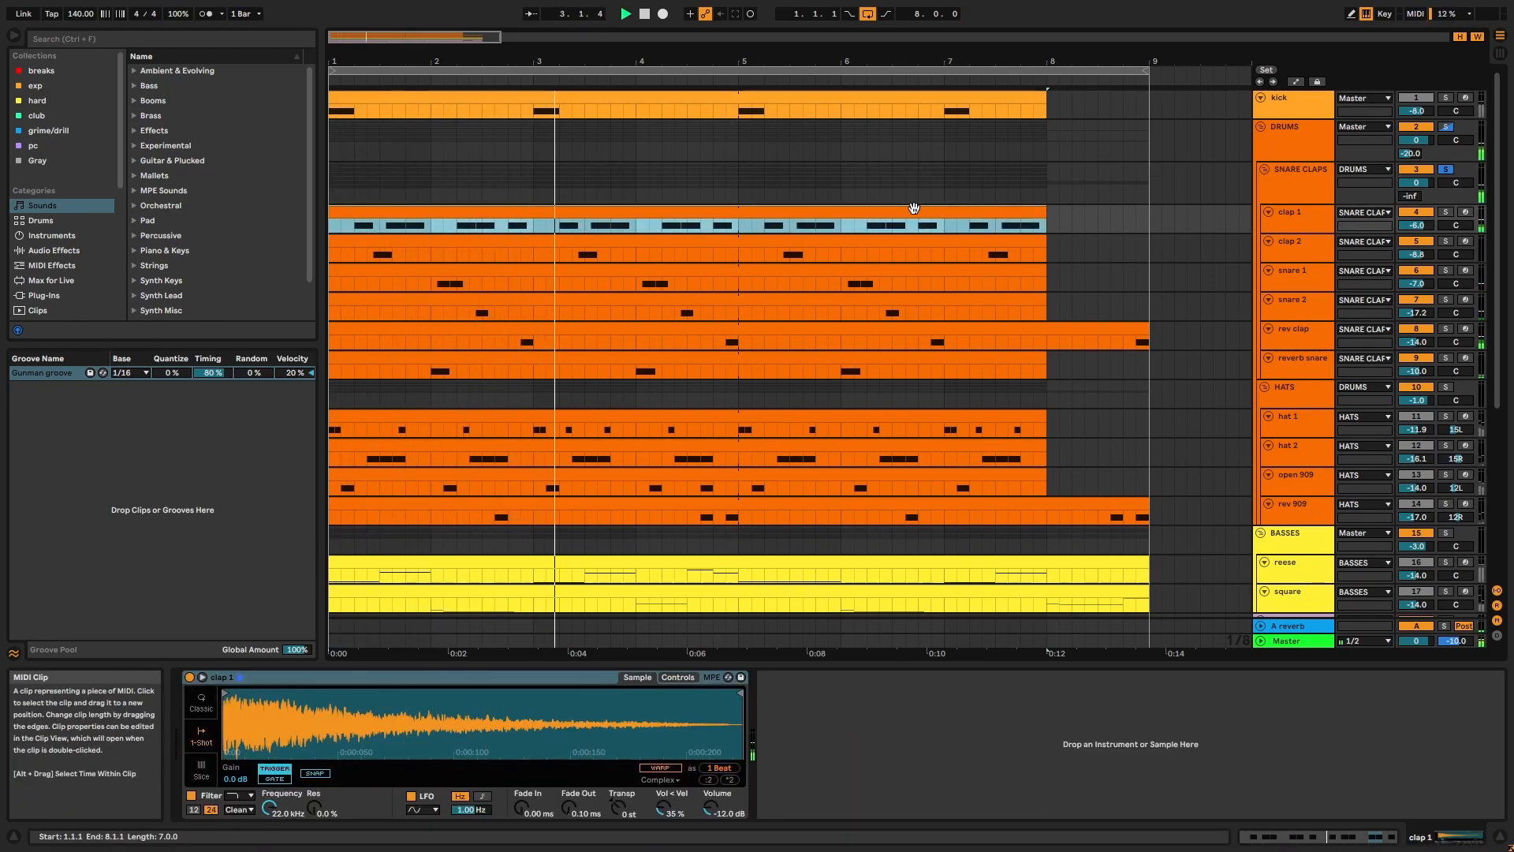
# - Solo the clap 1 track and examine its clip's note pattern before returning to the arrangement
pyautogui.click(1446, 211)
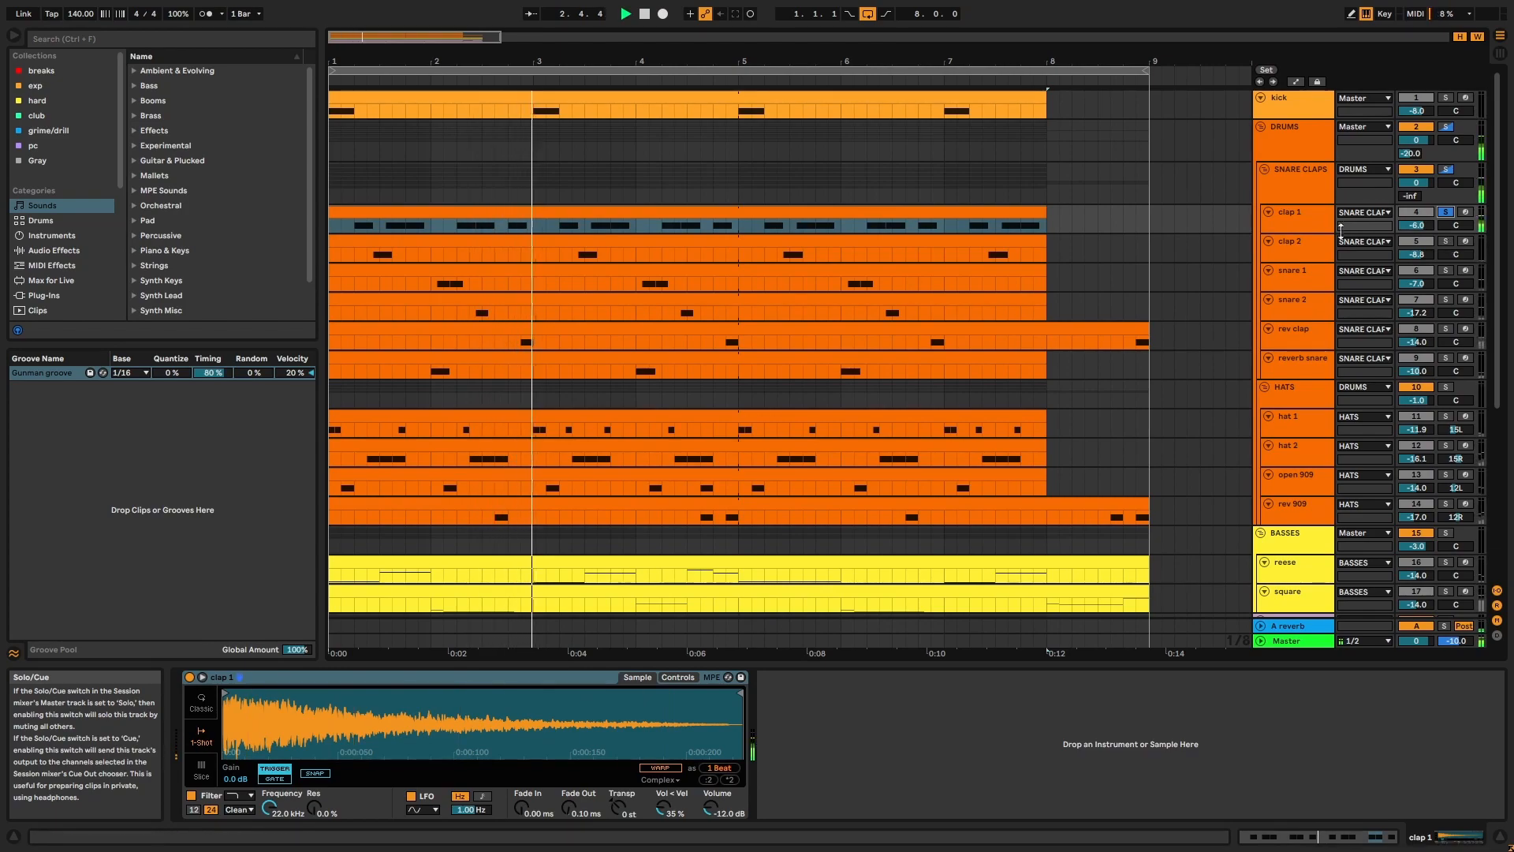
pyautogui.click(1042, 211)
pyautogui.doubleClick(1025, 214)
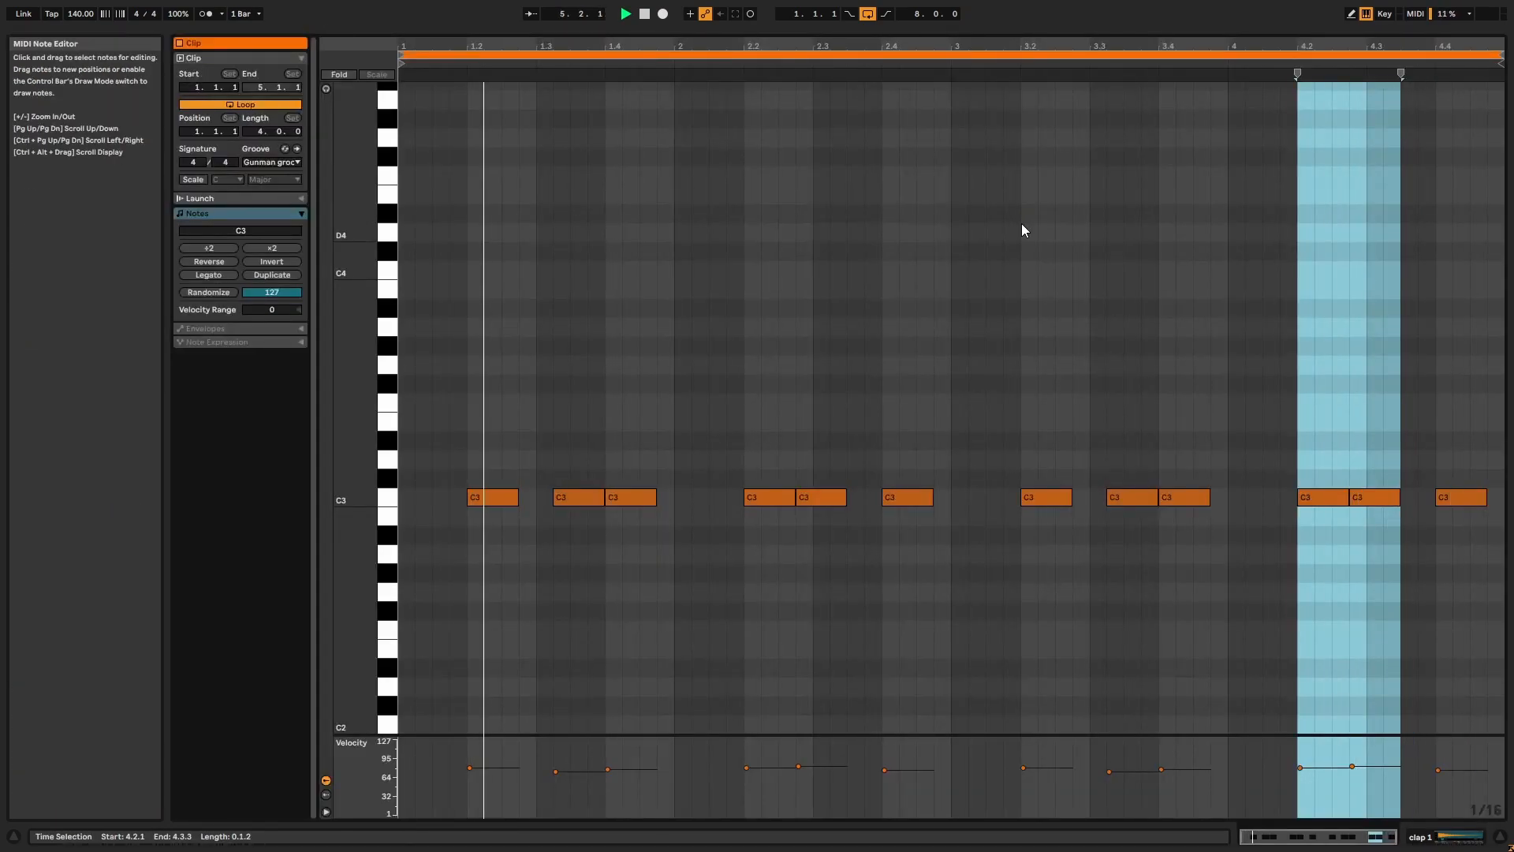
pyautogui.hotkey('shift', 'Tab')
pyautogui.scroll(1, 1020, 224)
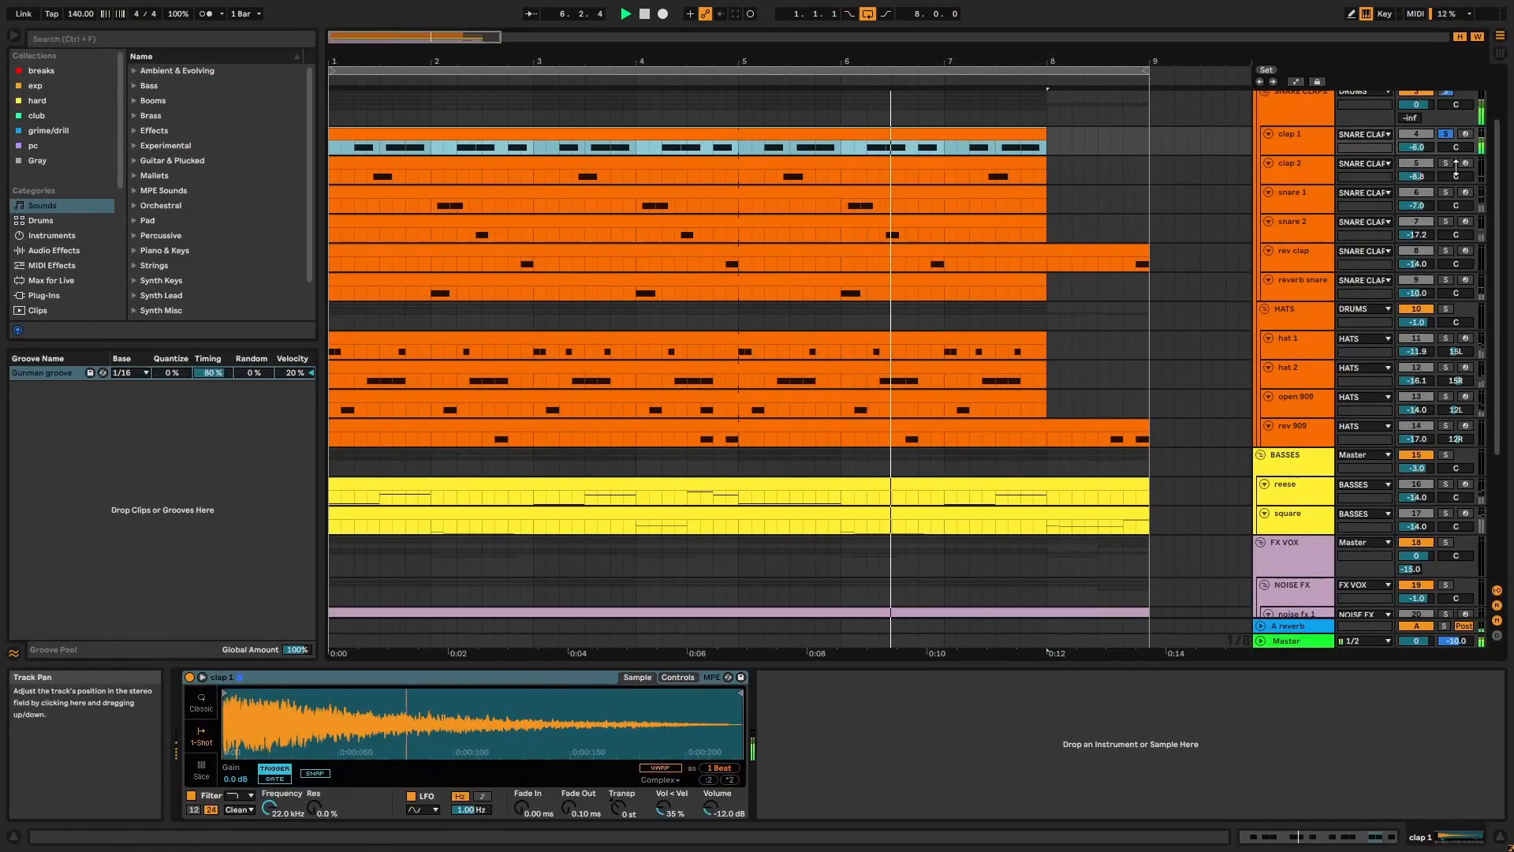
# - Solo clap 2, and audition snare 1 on its own from bar 2
pyautogui.click(1446, 163)
pyautogui.scroll(1, 1020, 222)
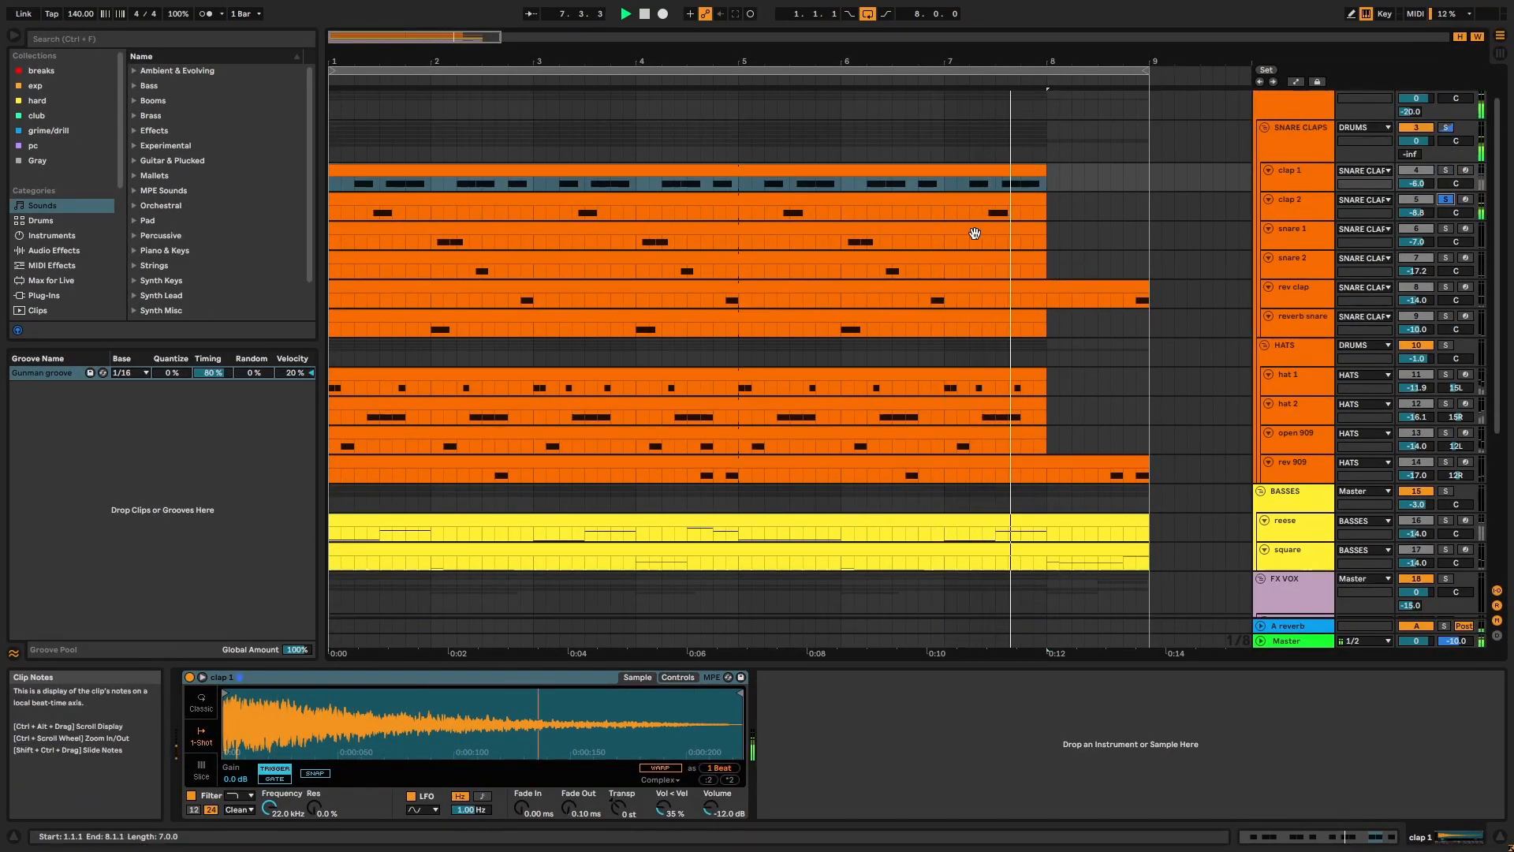
pyautogui.click(1253, 243)
pyautogui.click(1448, 229)
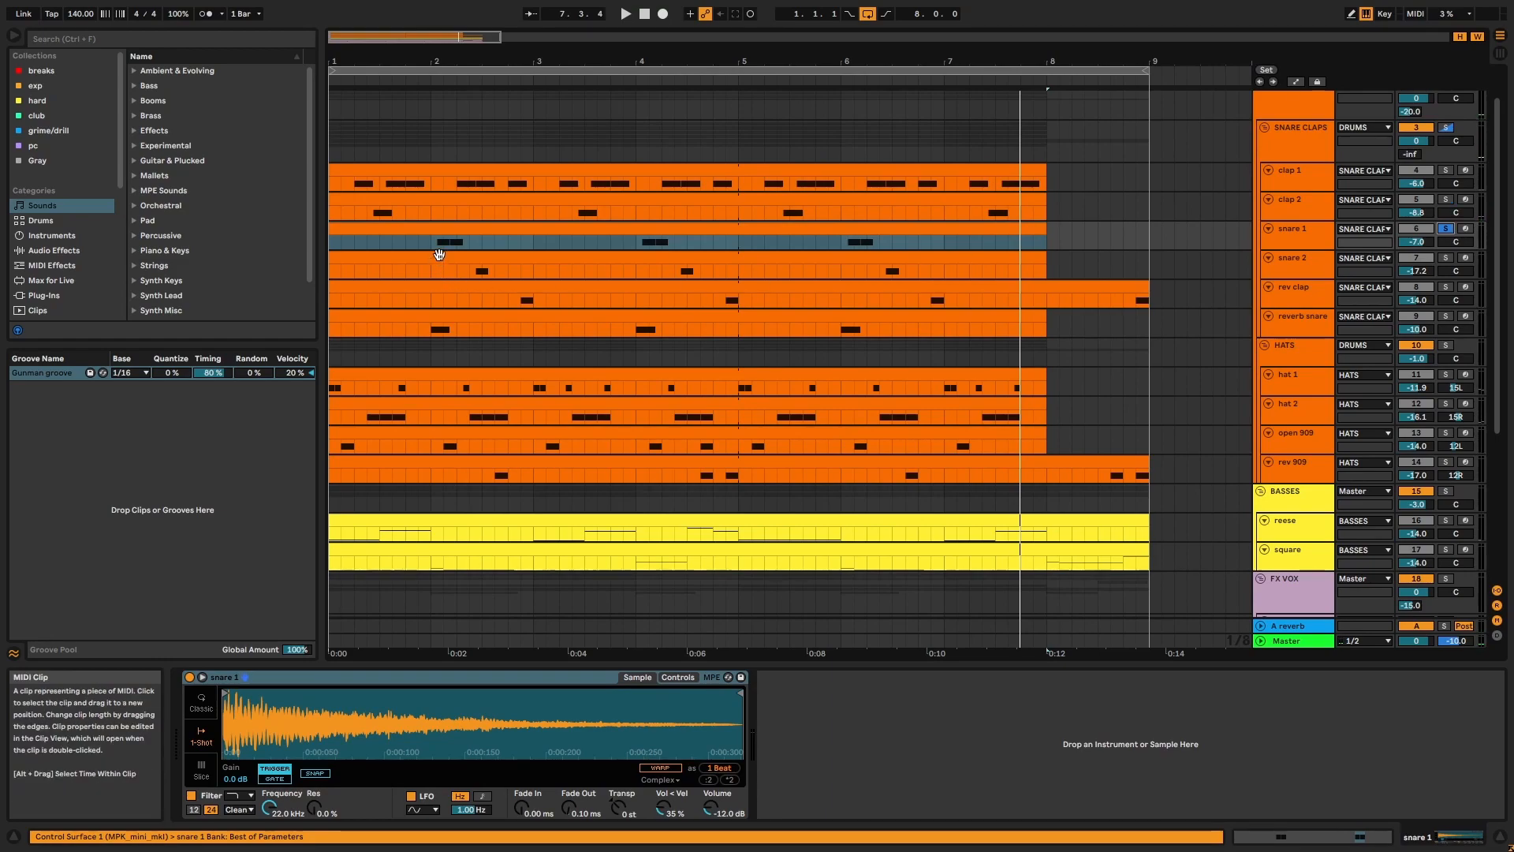
pyautogui.click(431, 240)
pyautogui.press('space')
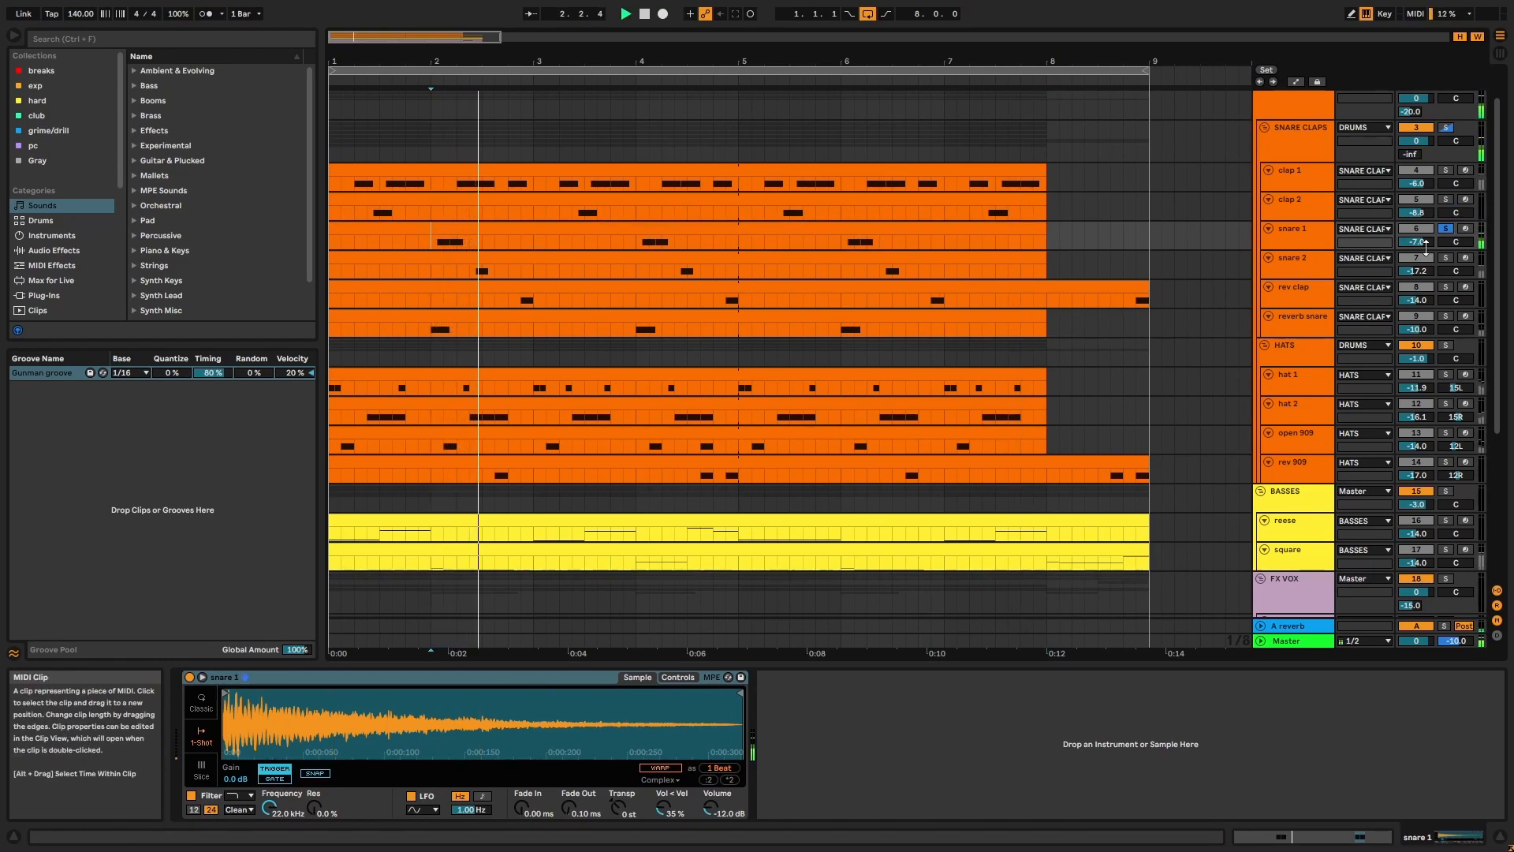
# - Solo snare 2, and examine the Warm Reverb Long device on the reverb snare track
pyautogui.click(1448, 258)
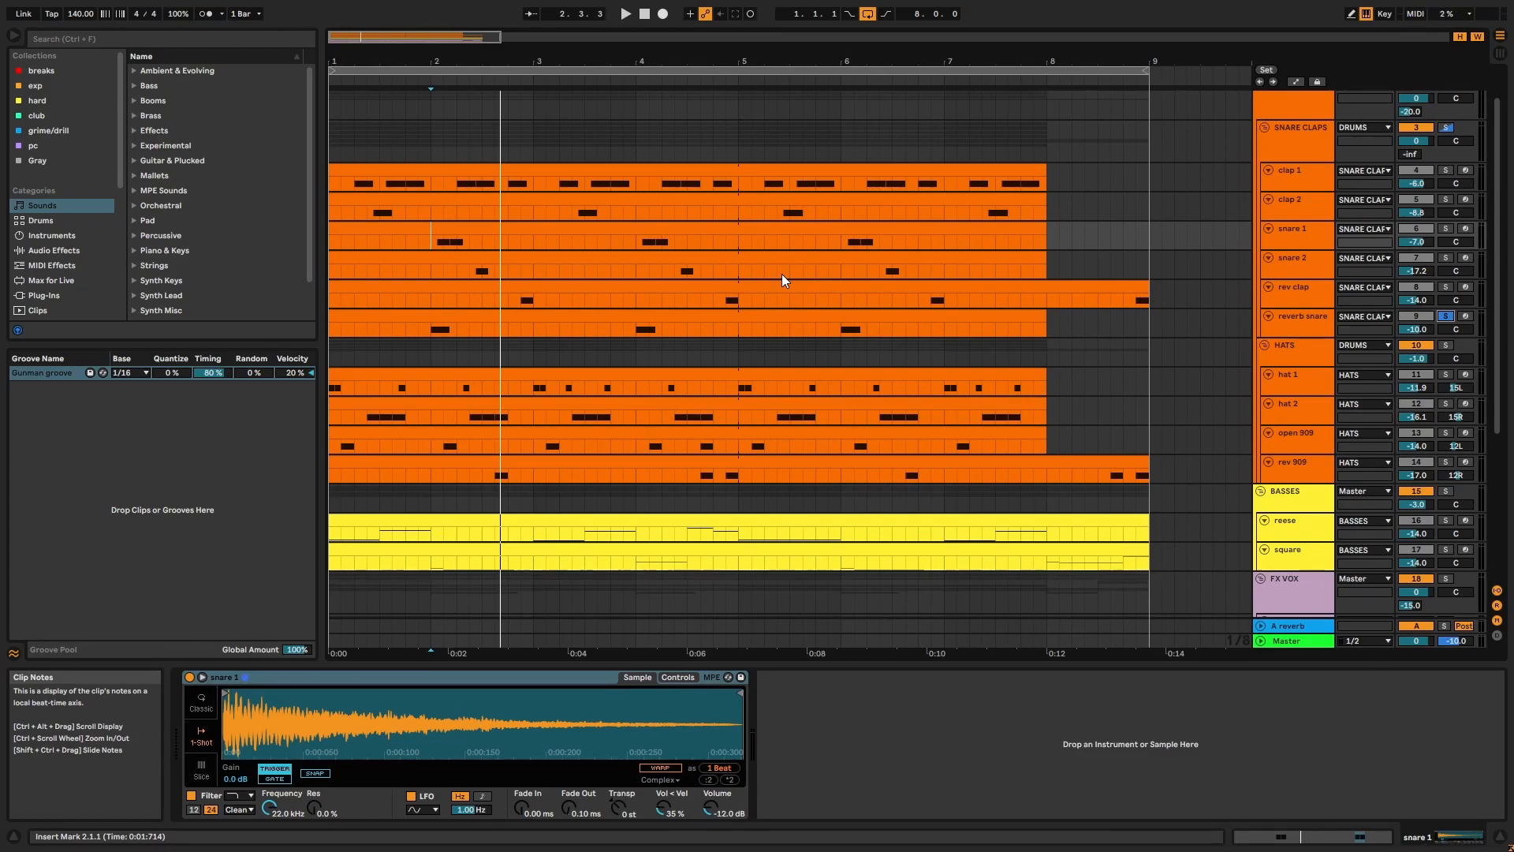
pyautogui.click(1304, 295)
pyautogui.click(1309, 316)
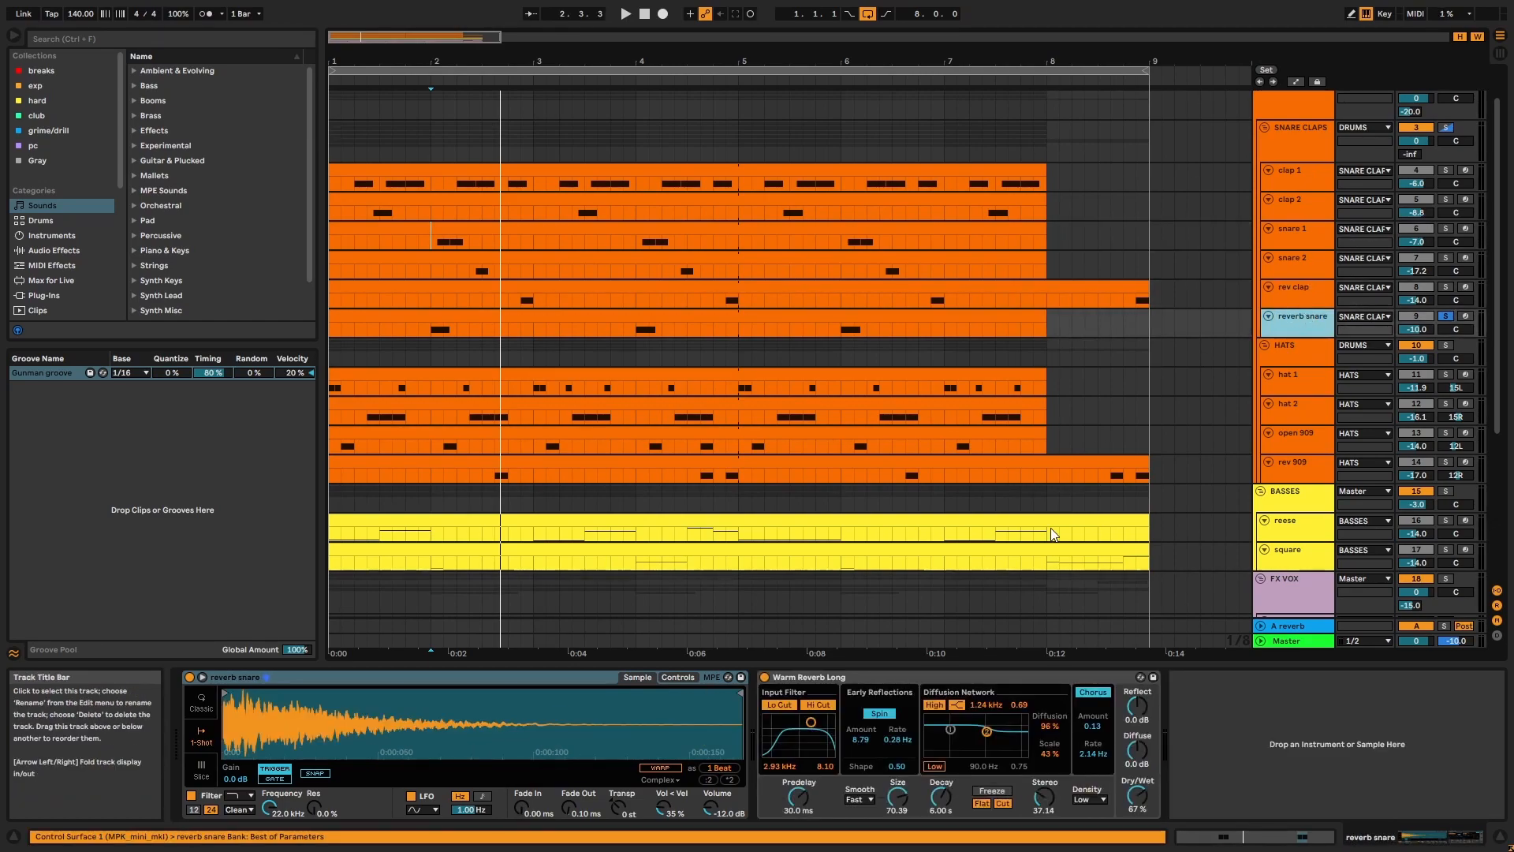
pyautogui.click(965, 679)
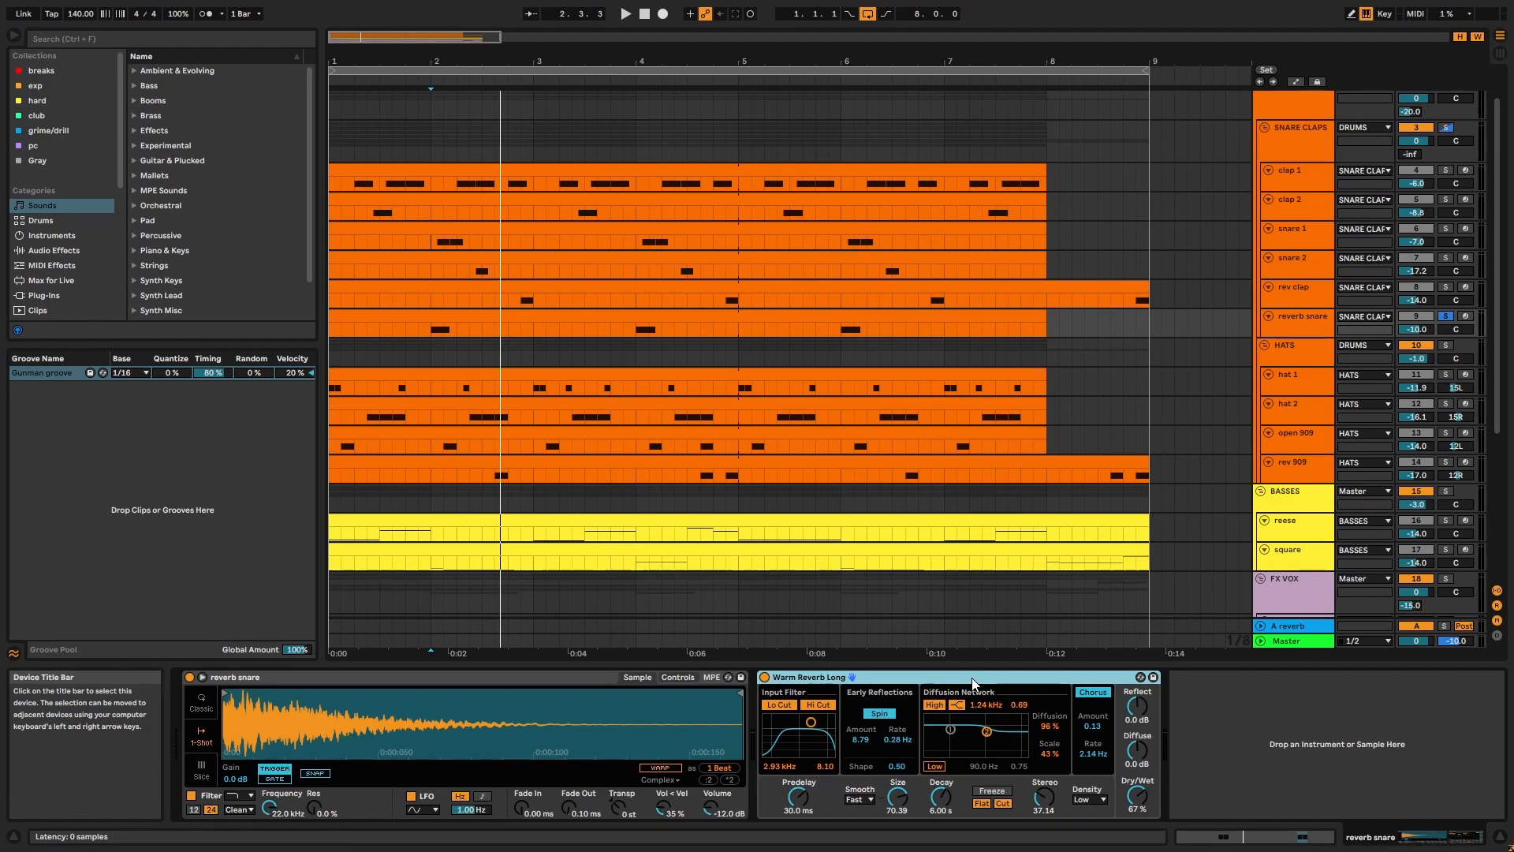
# - Solo and play the HATS group, and examine the note pattern in the hat 1 clip
pyautogui.click(1446, 344)
pyautogui.click(966, 373)
pyautogui.press('space')
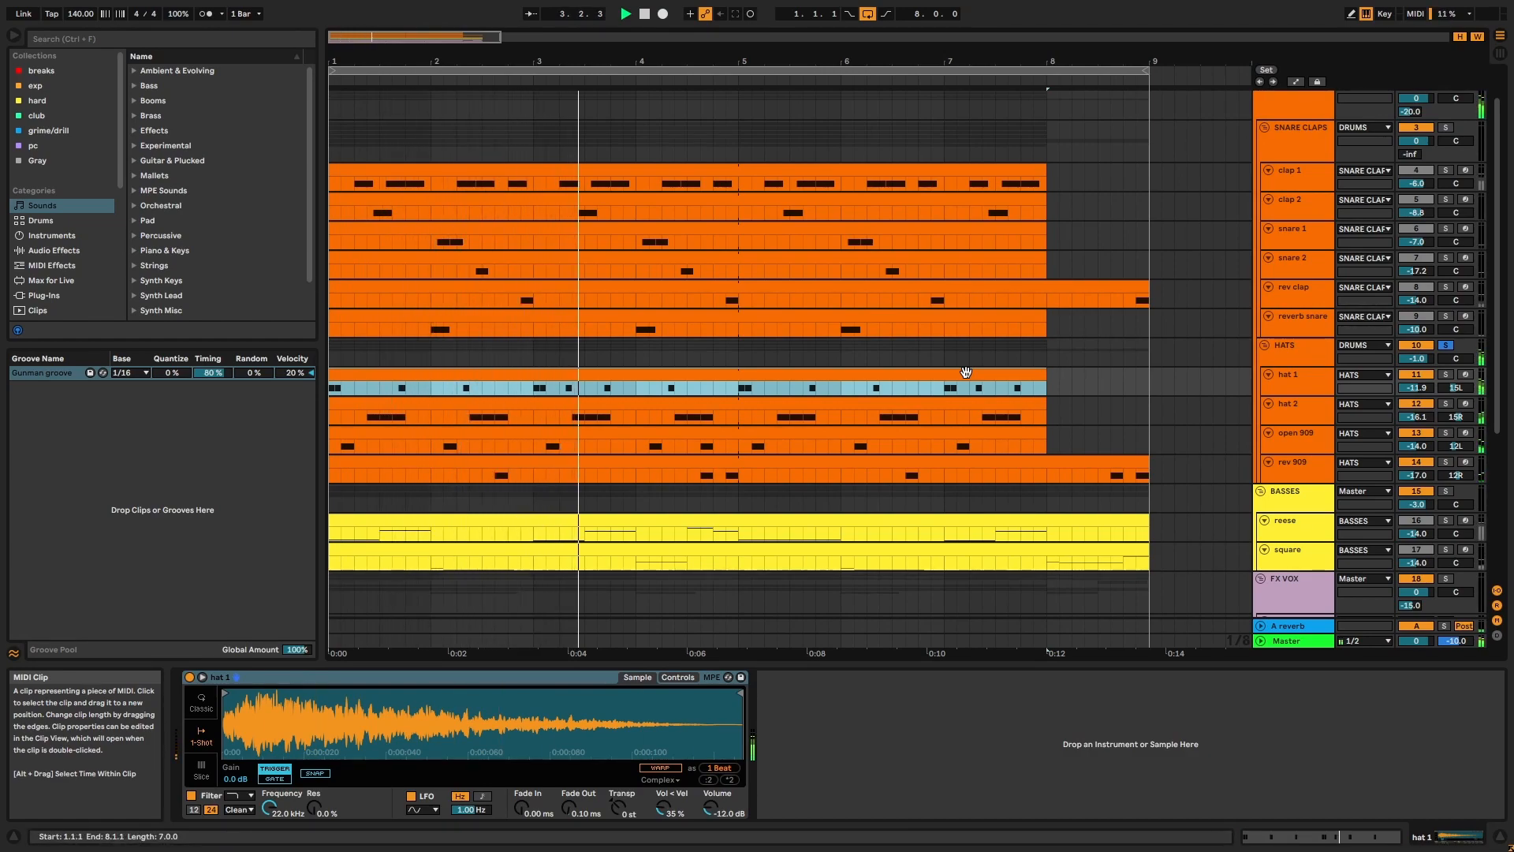
pyautogui.doubleClick(966, 371)
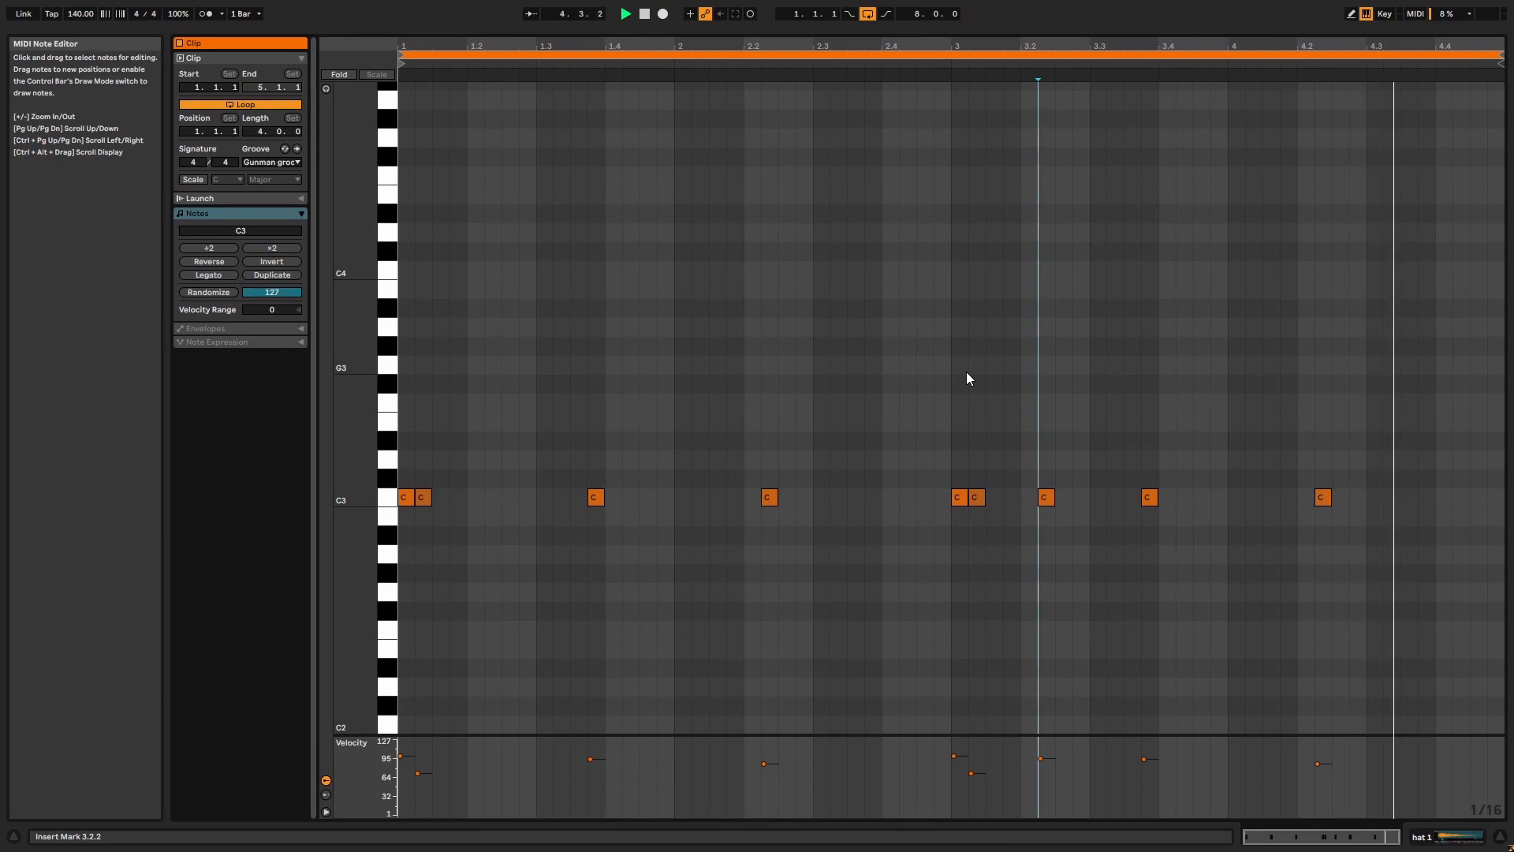
pyautogui.hotkey('shift', 'Tab')
pyautogui.scroll(5, 901, 335)
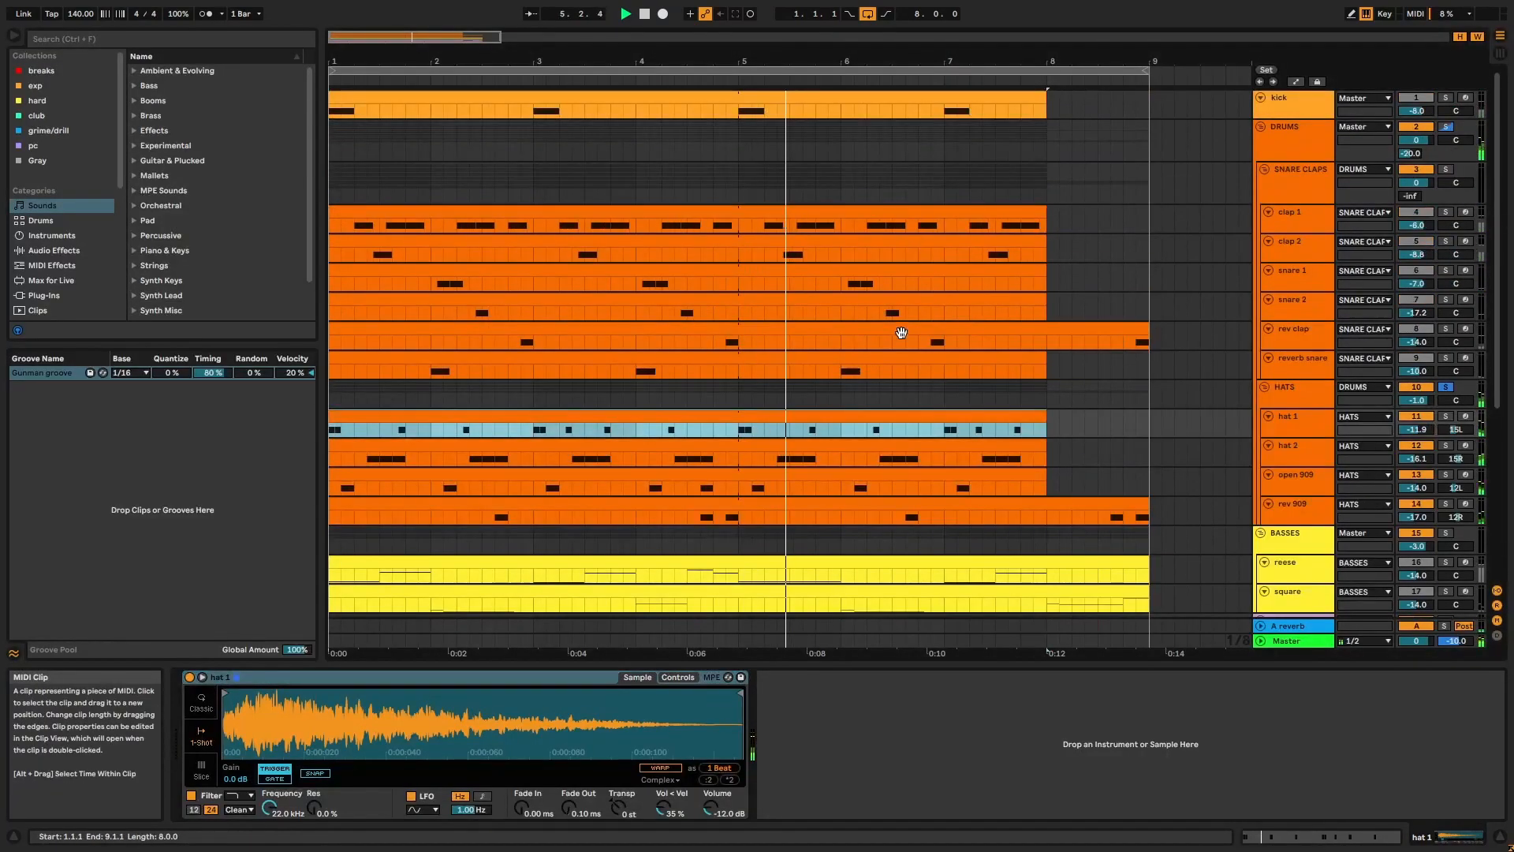
# - Examine the note patterns of the hat 2 and open 909 clips
pyautogui.doubleClick(844, 451)
pyautogui.hotkey('shift', 'Tab')
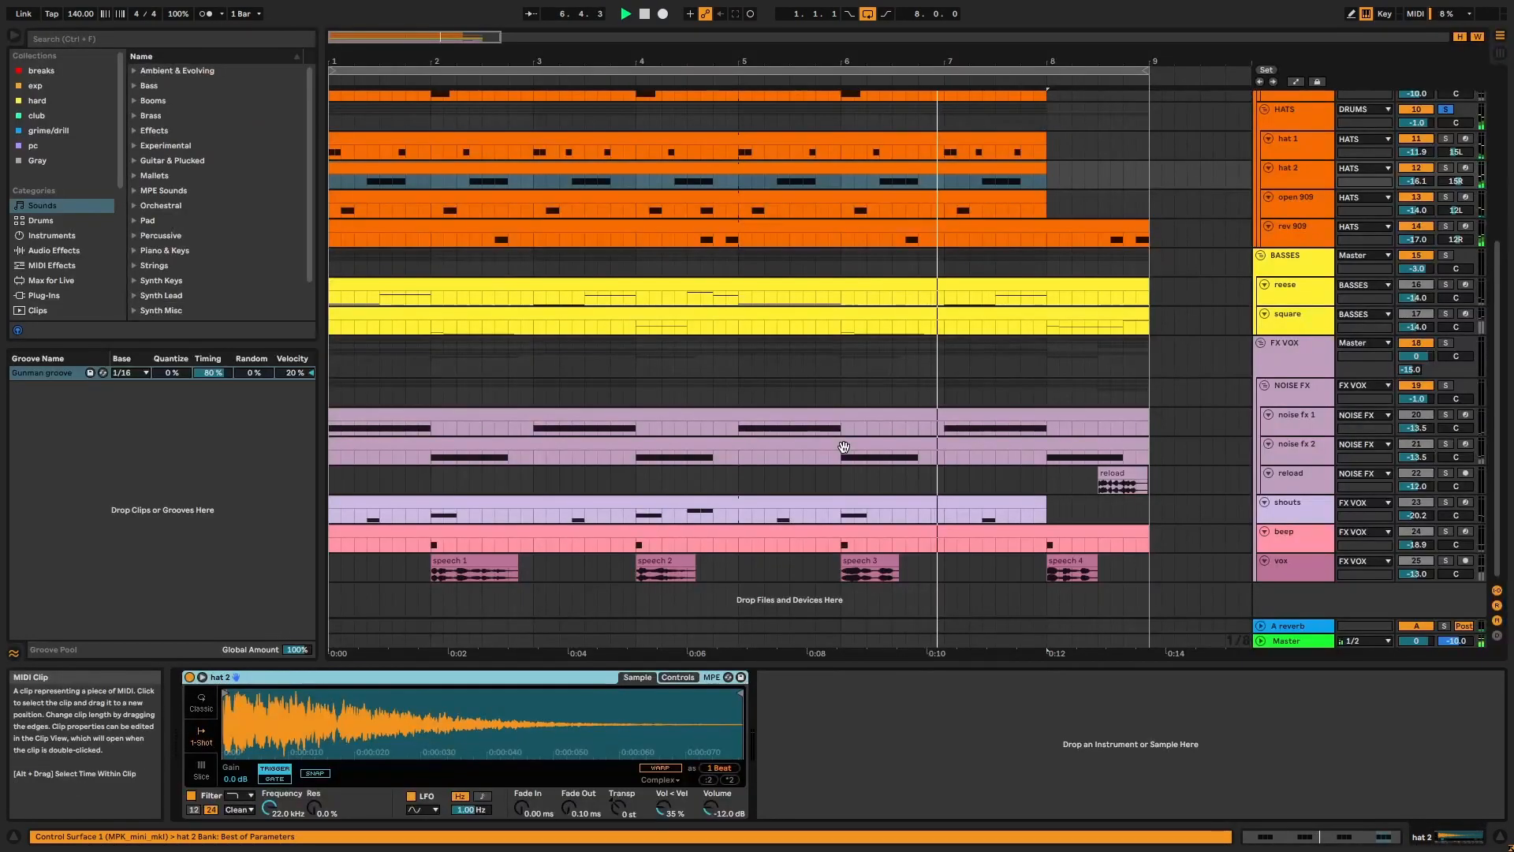
pyautogui.scroll(5, 873, 370)
pyautogui.doubleClick(862, 476)
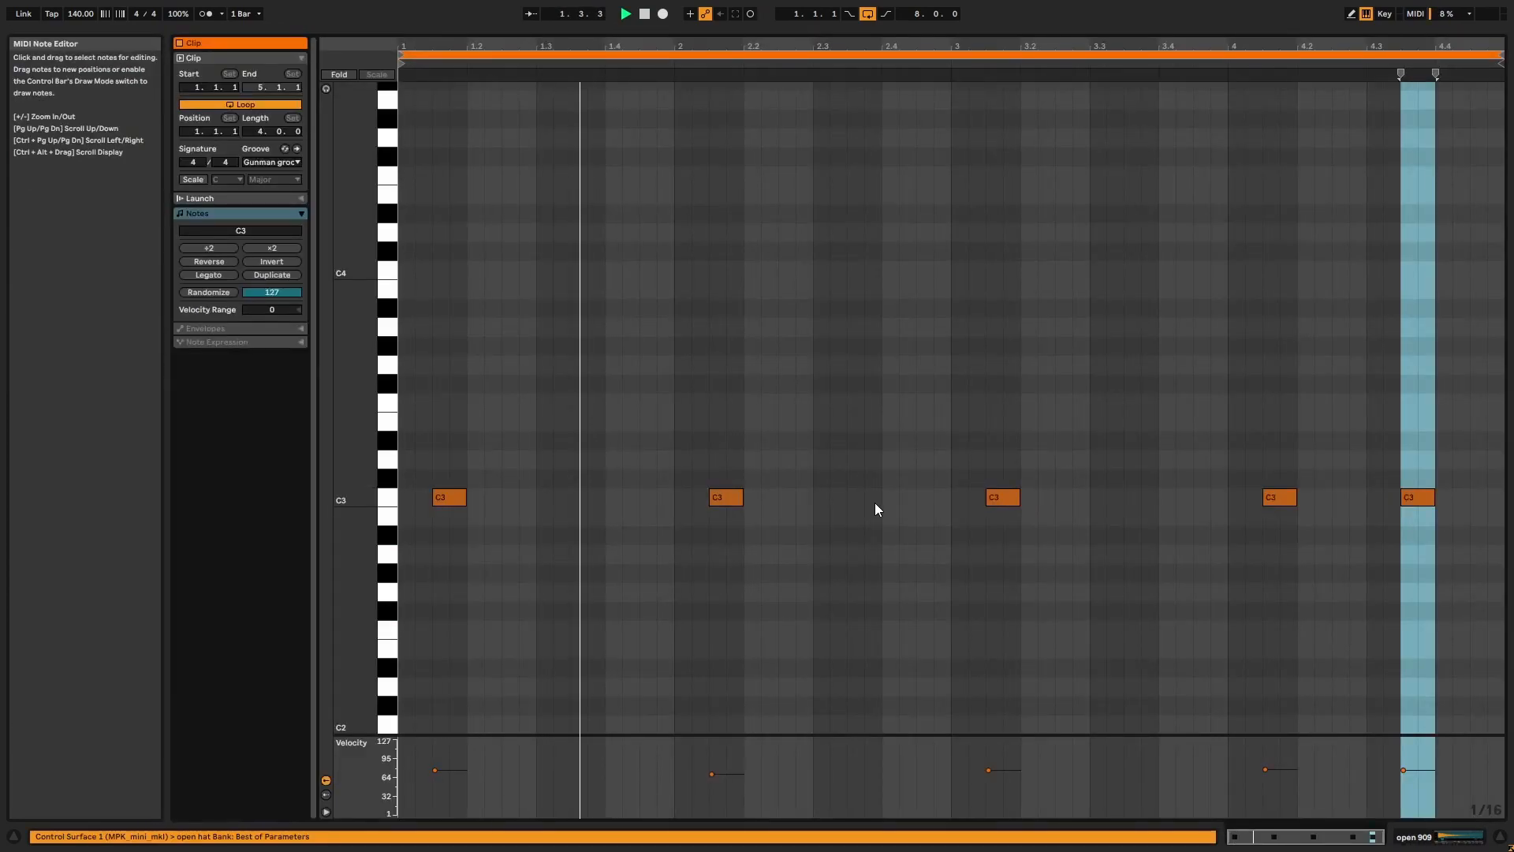
pyautogui.hotkey('shift', 'Tab')
pyautogui.scroll(3, 874, 503)
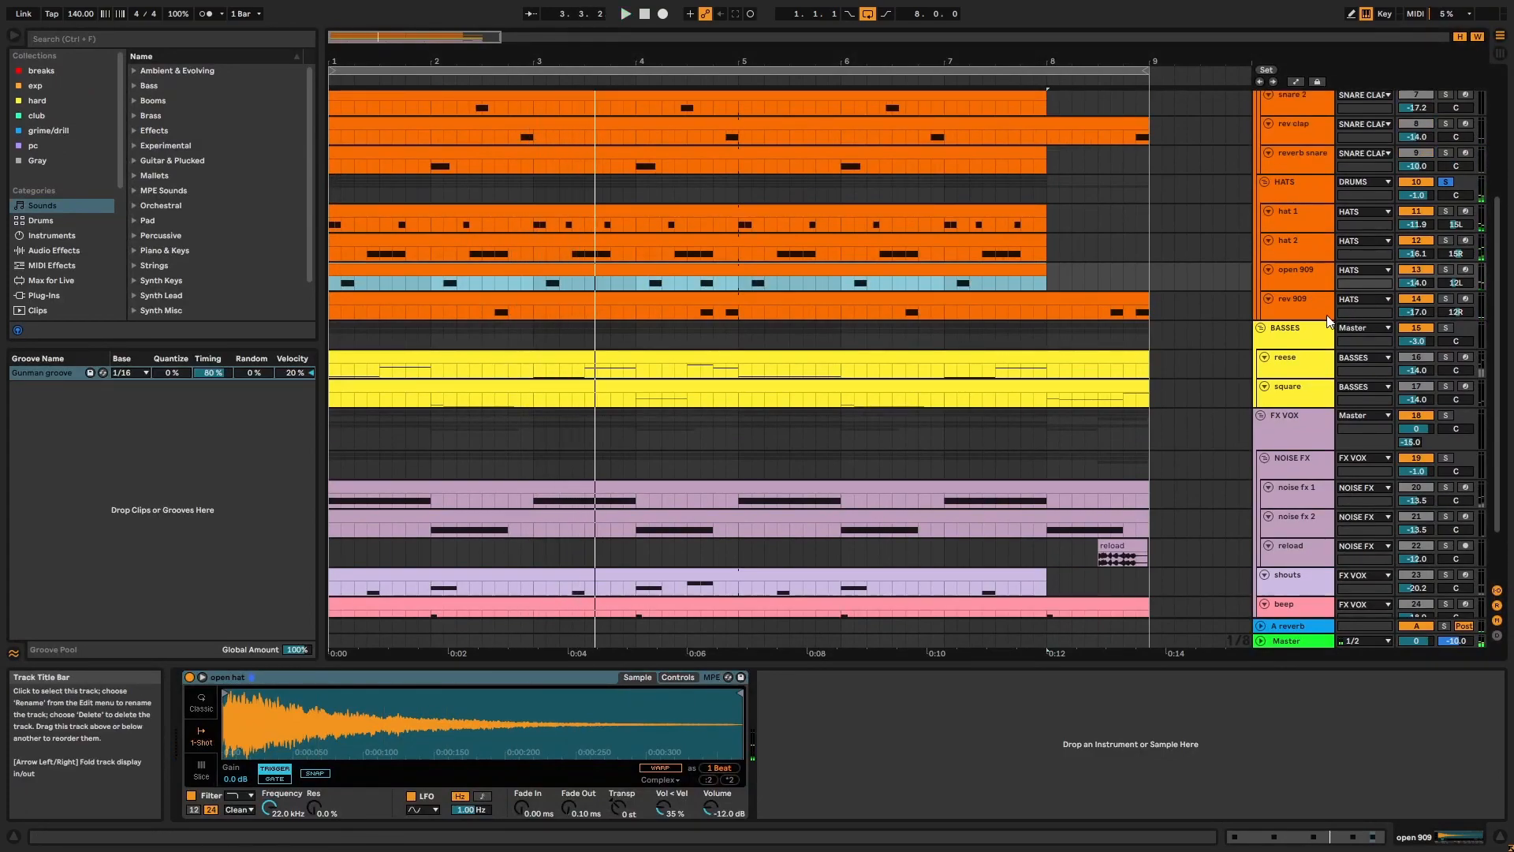
# - Solo the rev 909 track, and play its clip while viewing its notes
pyautogui.click(1324, 314)
pyautogui.click(1445, 298)
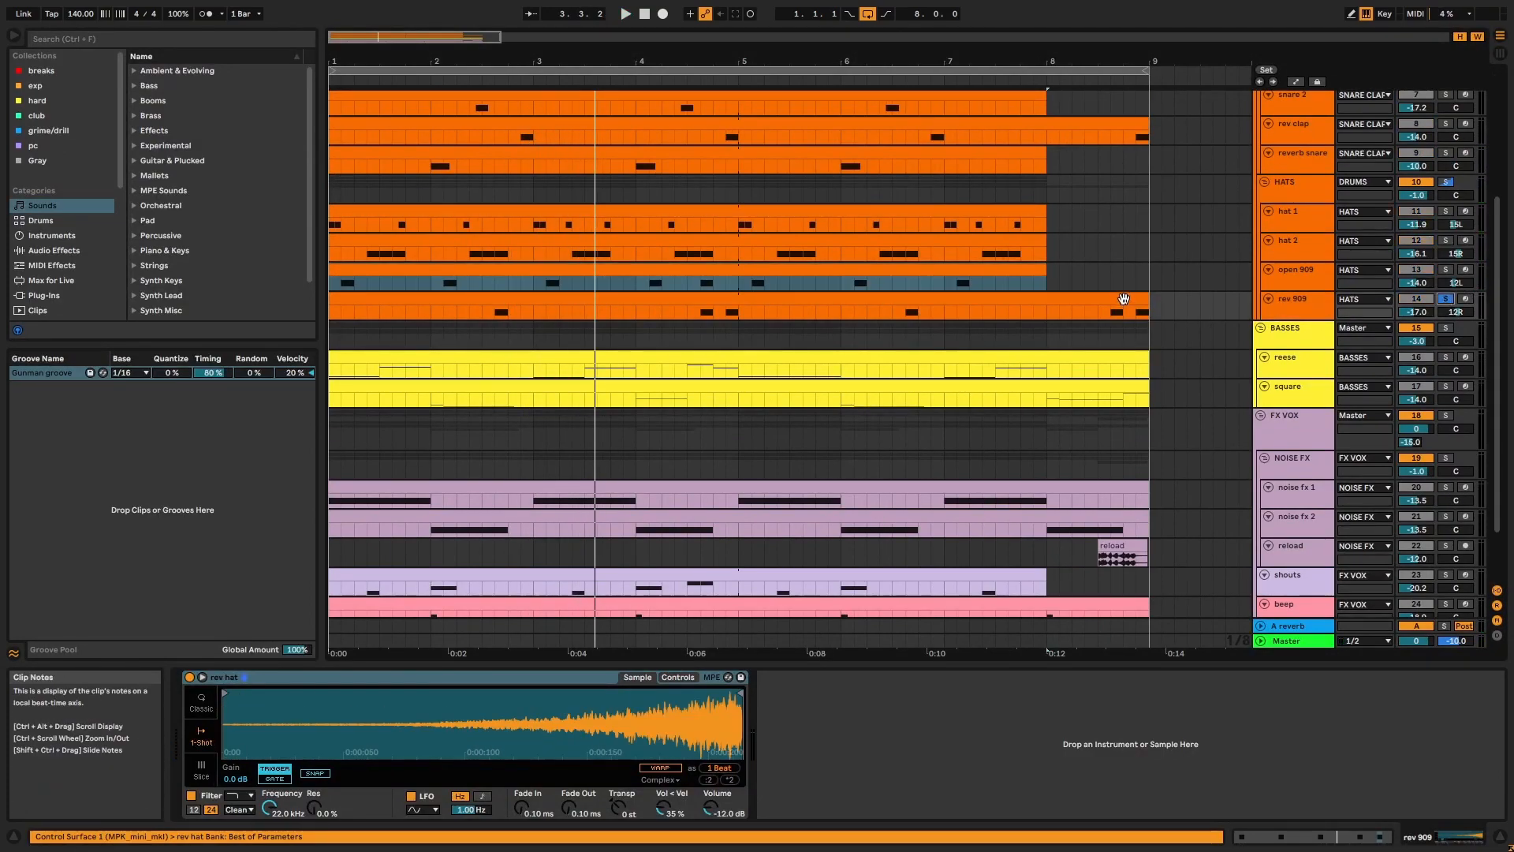
pyautogui.doubleClick(1124, 300)
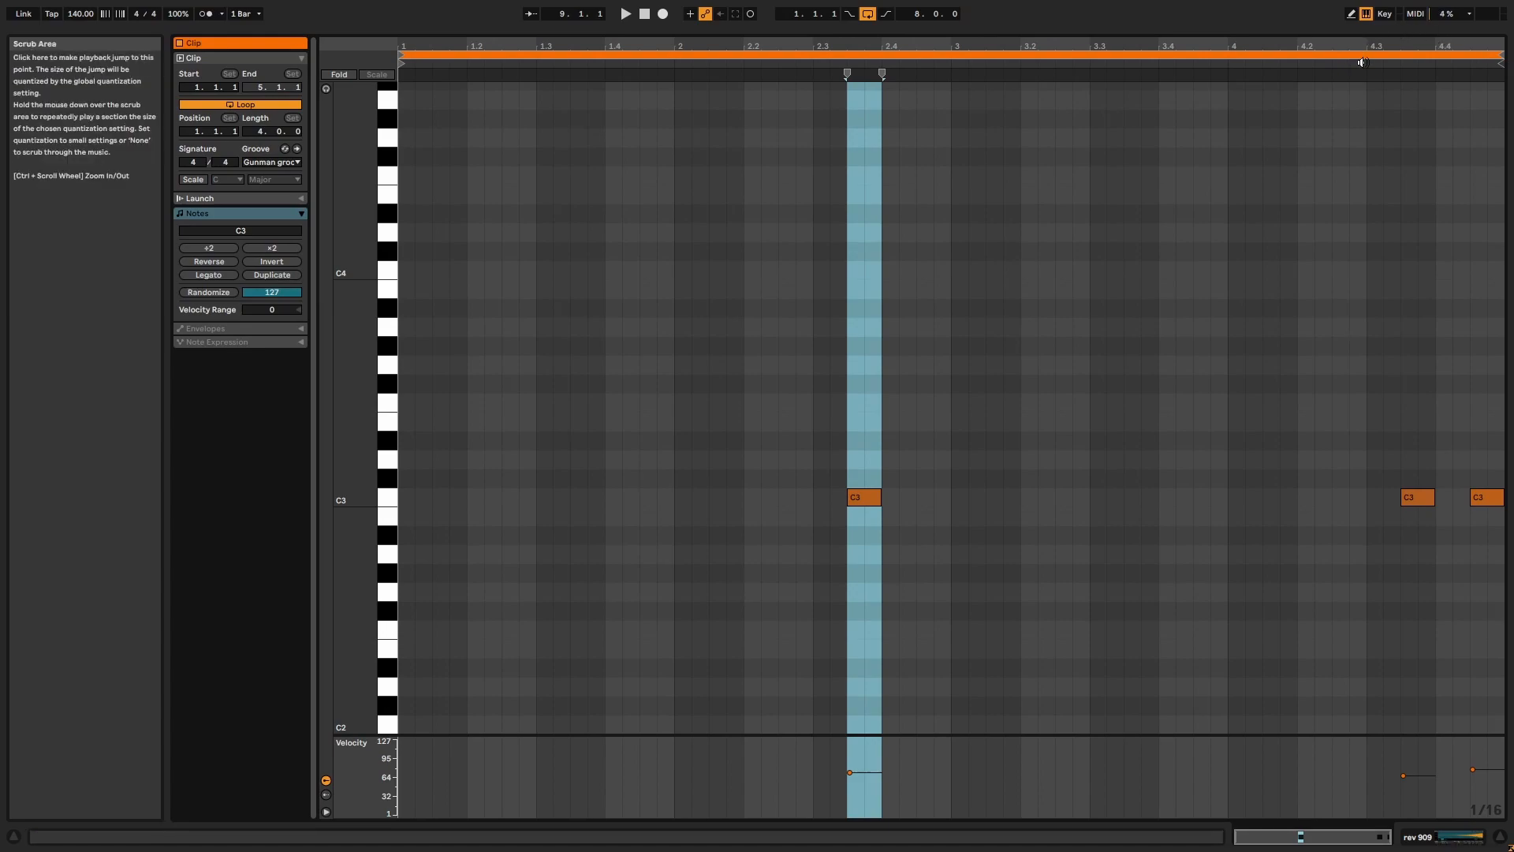
pyautogui.press('space')
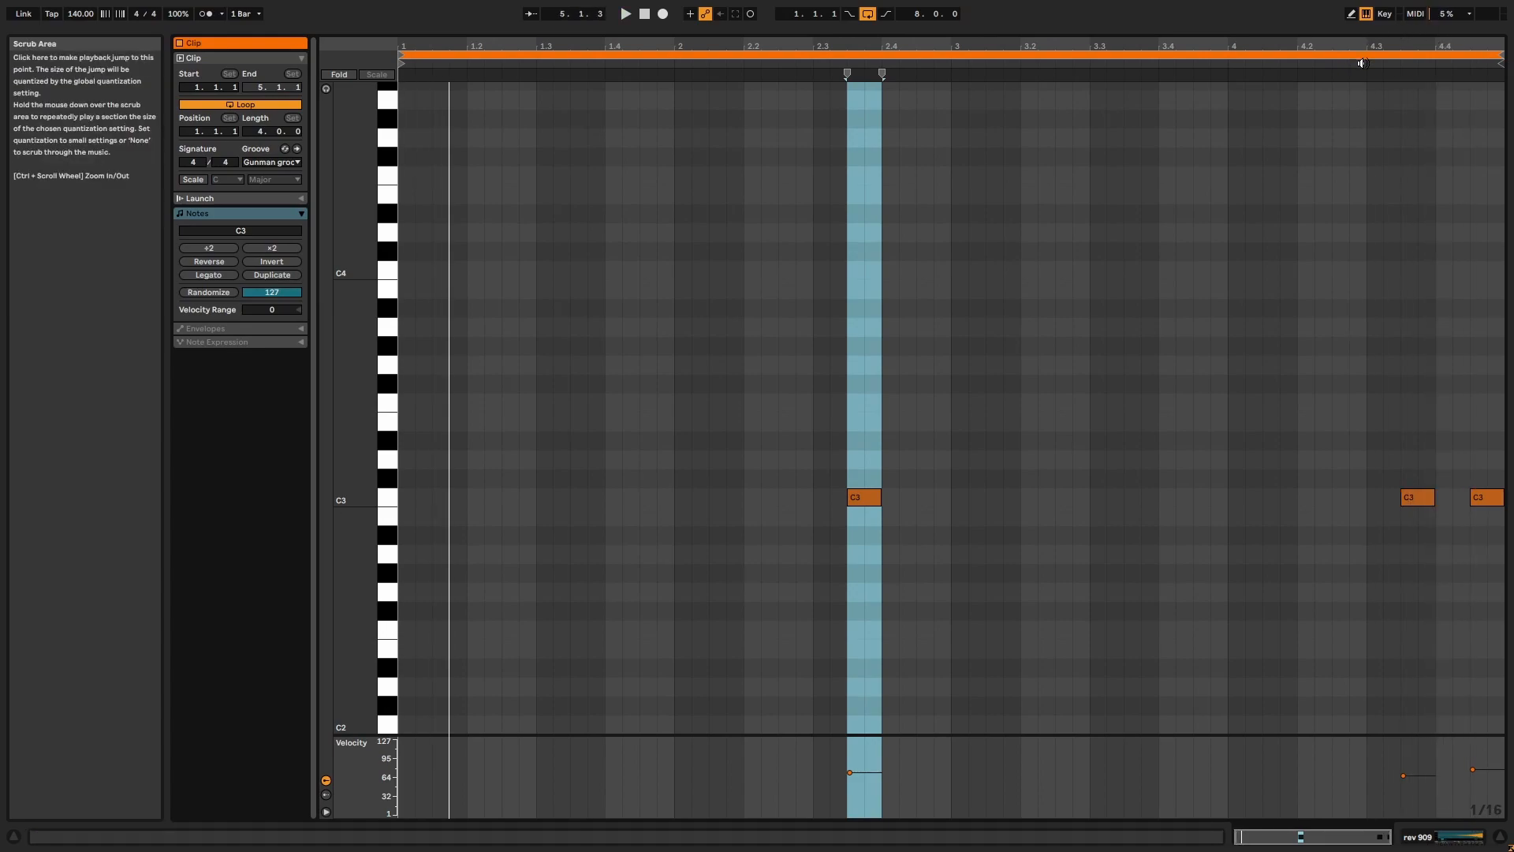
pyautogui.hotkey('shift', 'Tab')
pyautogui.scroll(5, 814, 367)
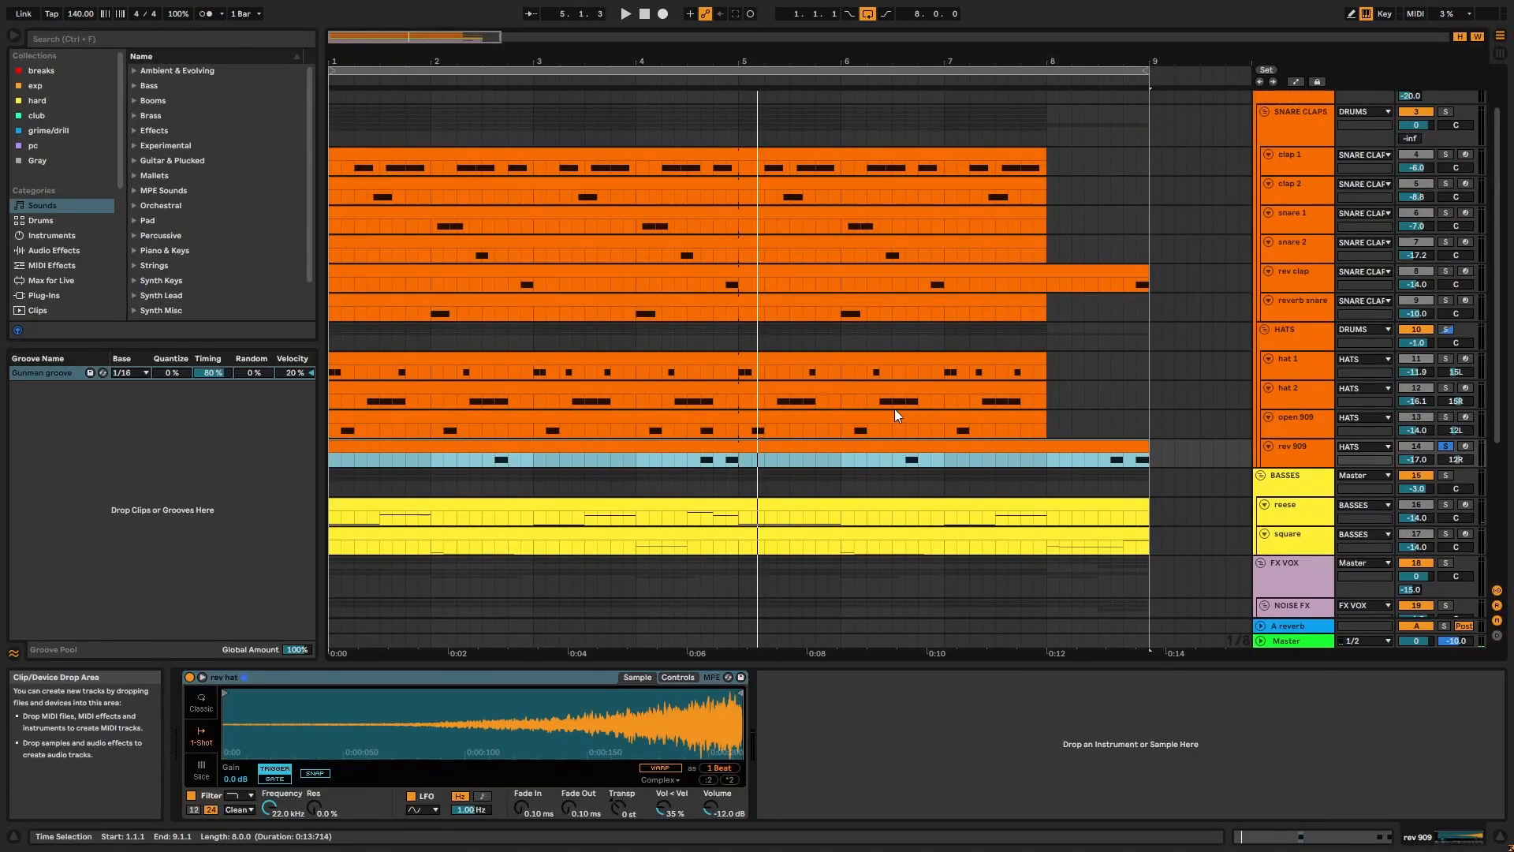
# - Point out the Gunman groove in the Groove Pool, and select the clips from rev 909 up to clap 1 plus the shouts clip
pyautogui.click(59, 371)
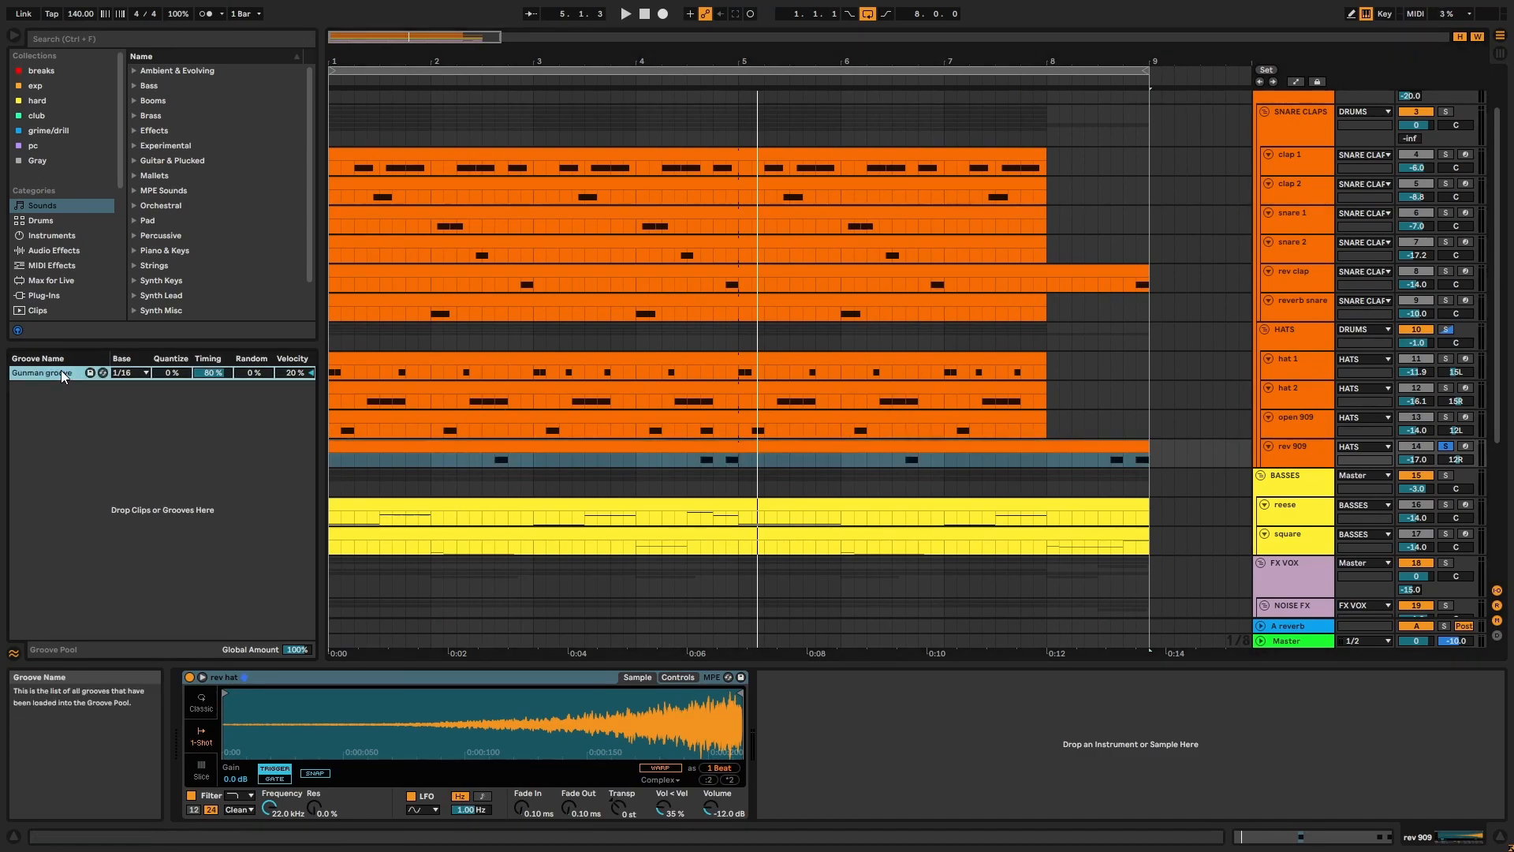
pyautogui.click(1129, 447)
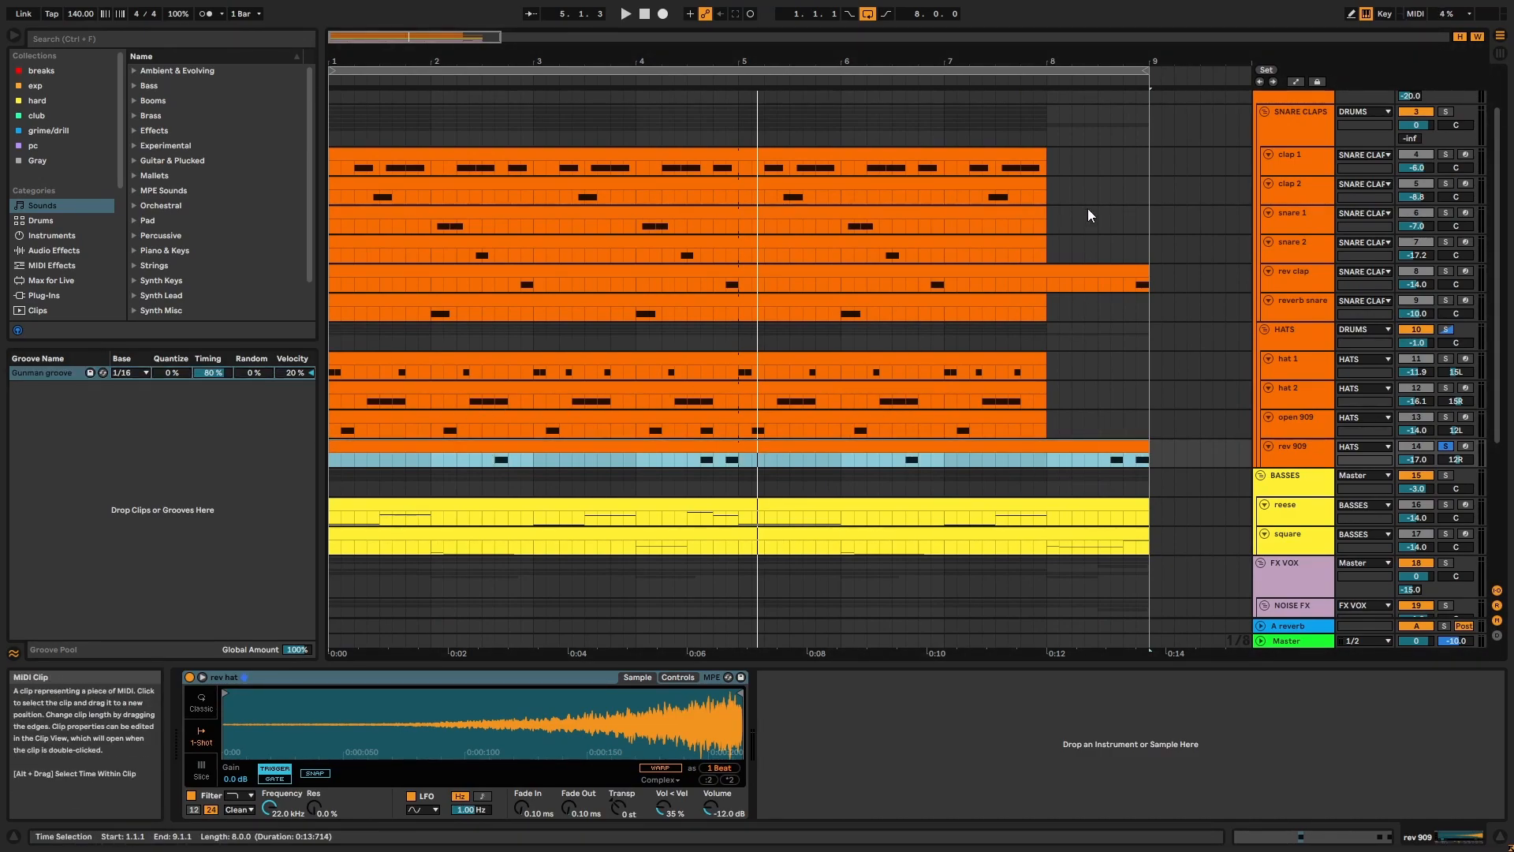
pyautogui.keyDown('shift'); pyautogui.click(1147, 153); pyautogui.keyUp('shift')
pyautogui.scroll(-5, 1121, 194)
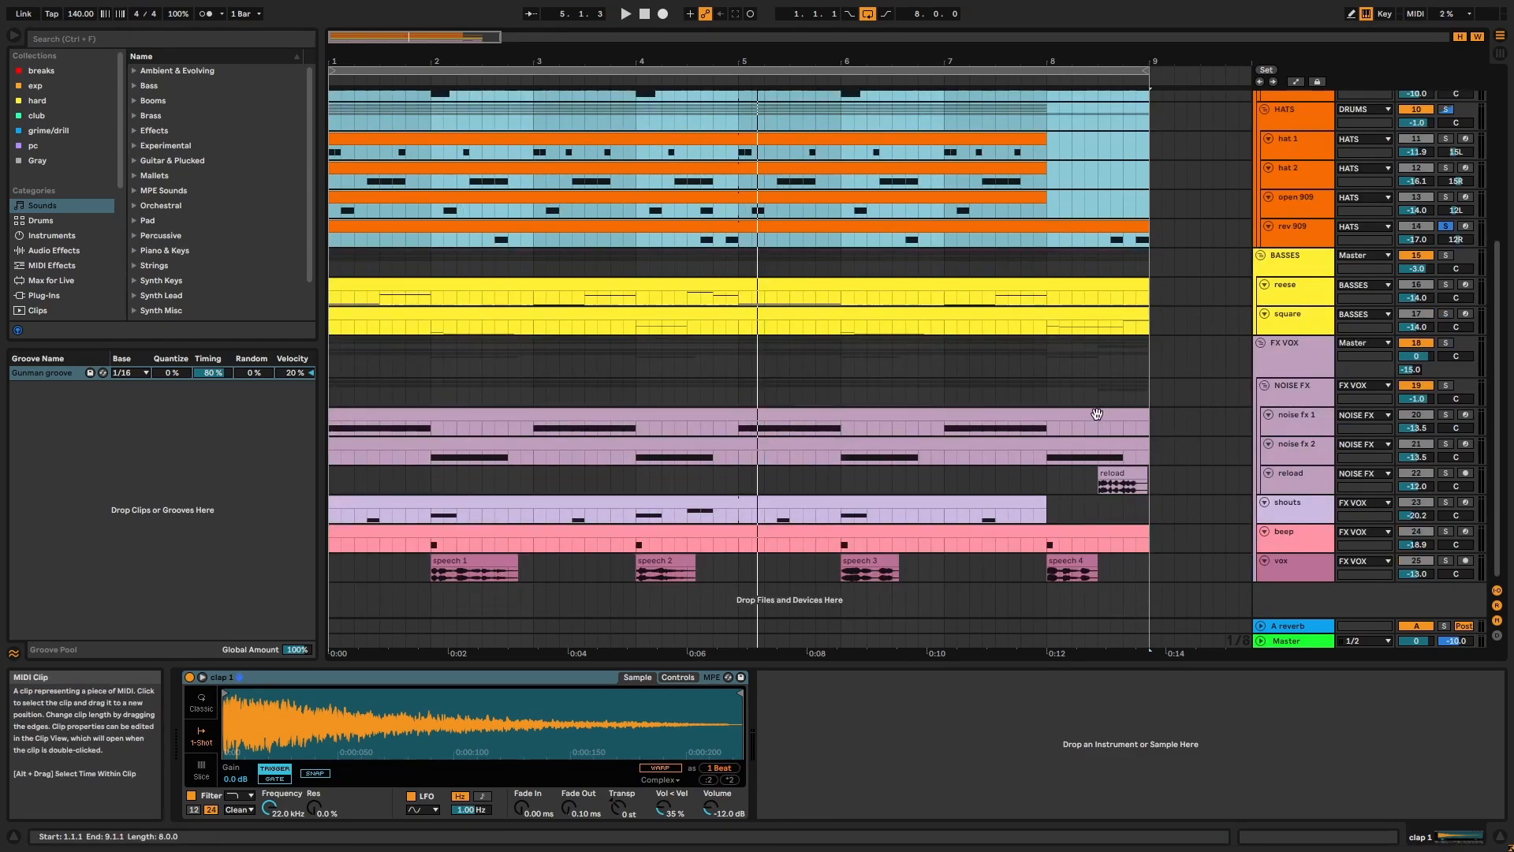
pyautogui.keyDown('shift'); pyautogui.click(916, 509); pyautogui.keyUp('shift')
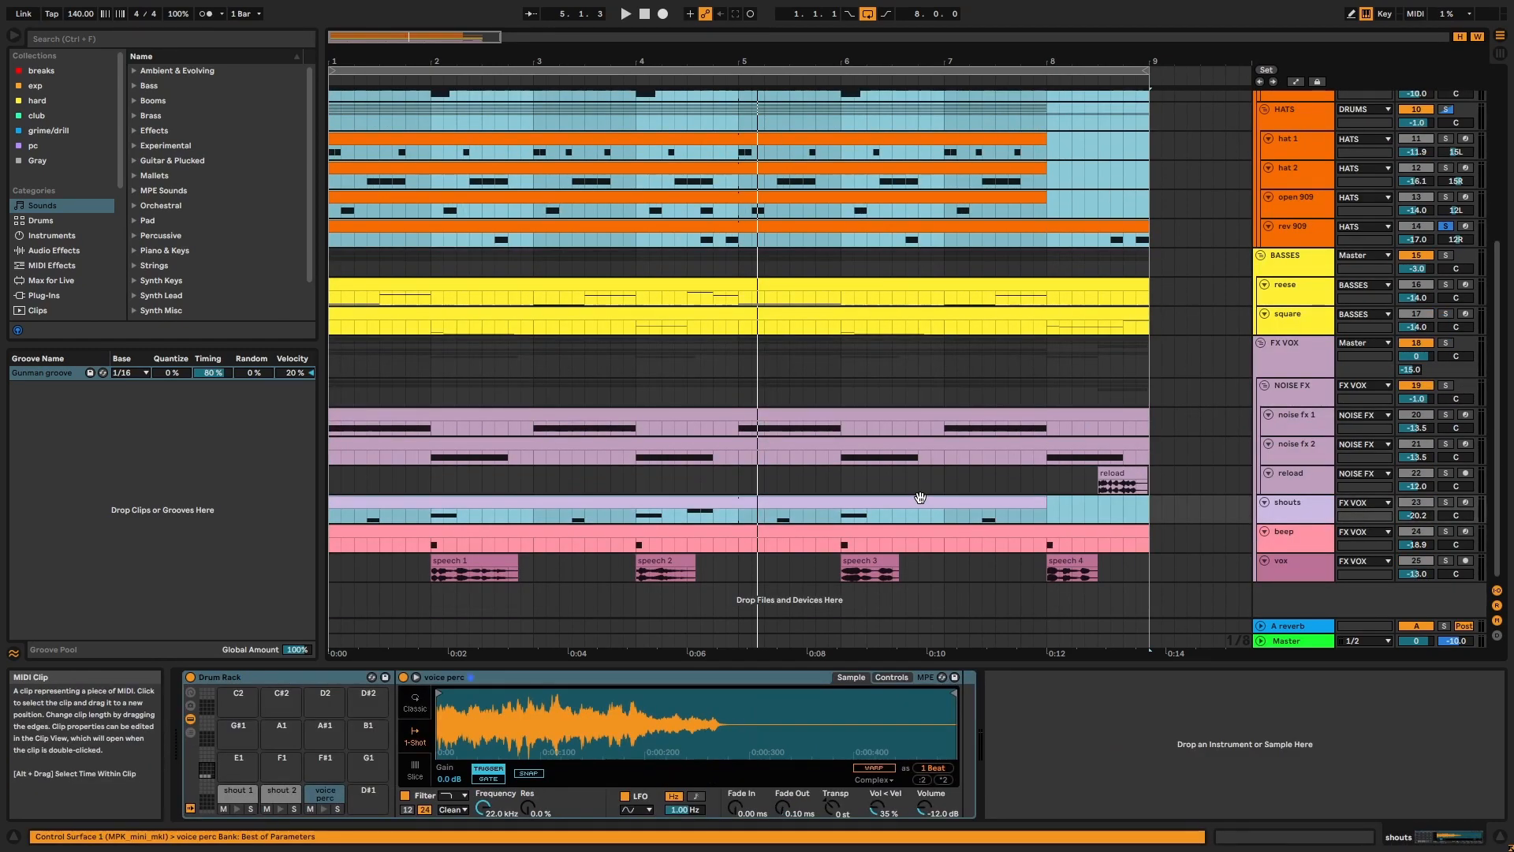
pyautogui.scroll(6, 1067, 424)
# - Examine the EQ Eight, Saturator and Glue Compressor on the DRUMS group
pyautogui.click(1291, 134)
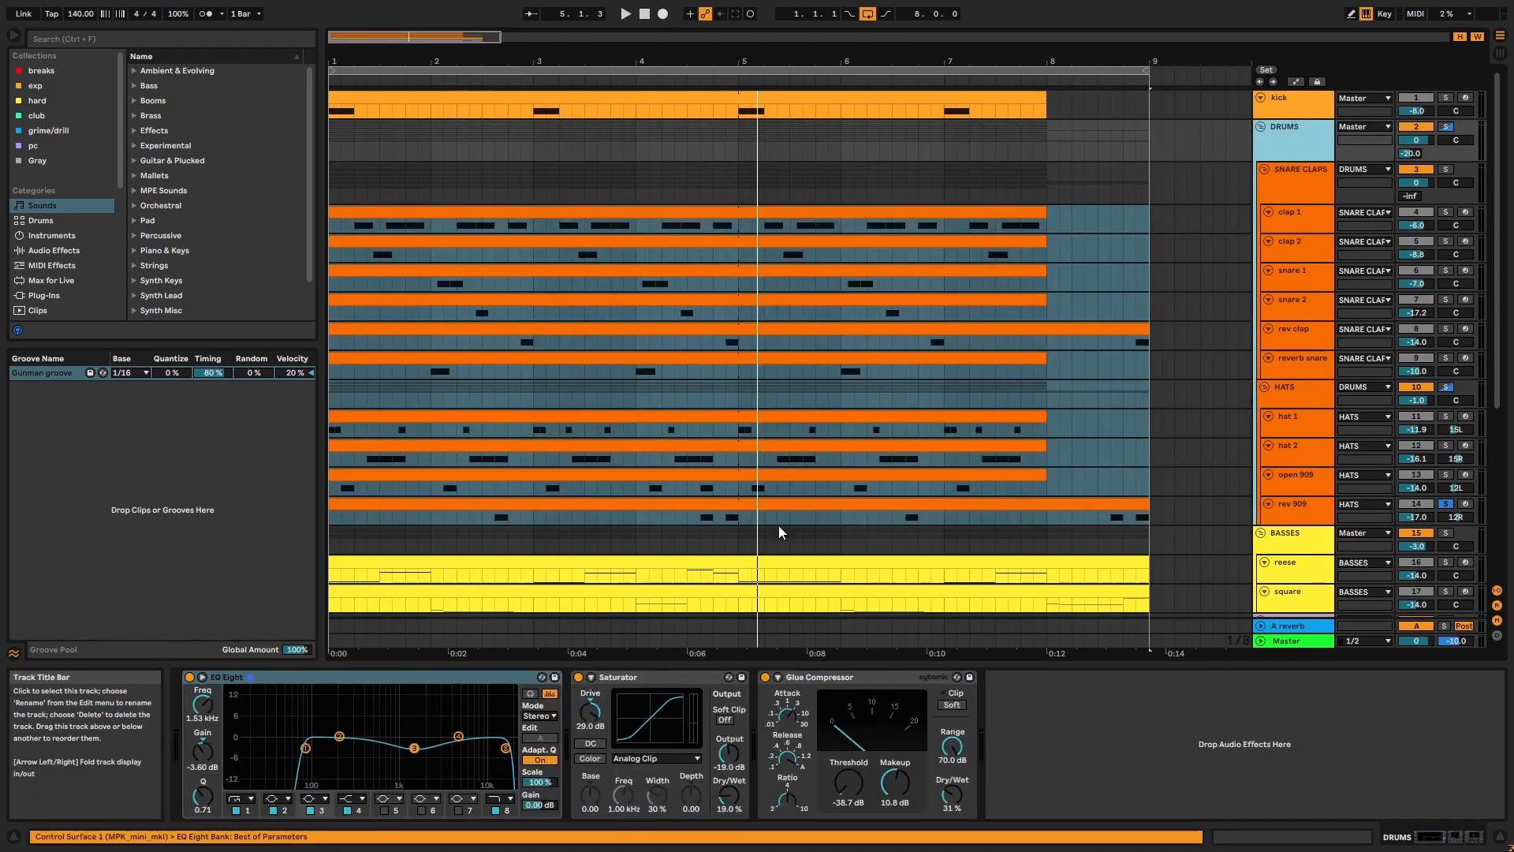
pyautogui.click(441, 680)
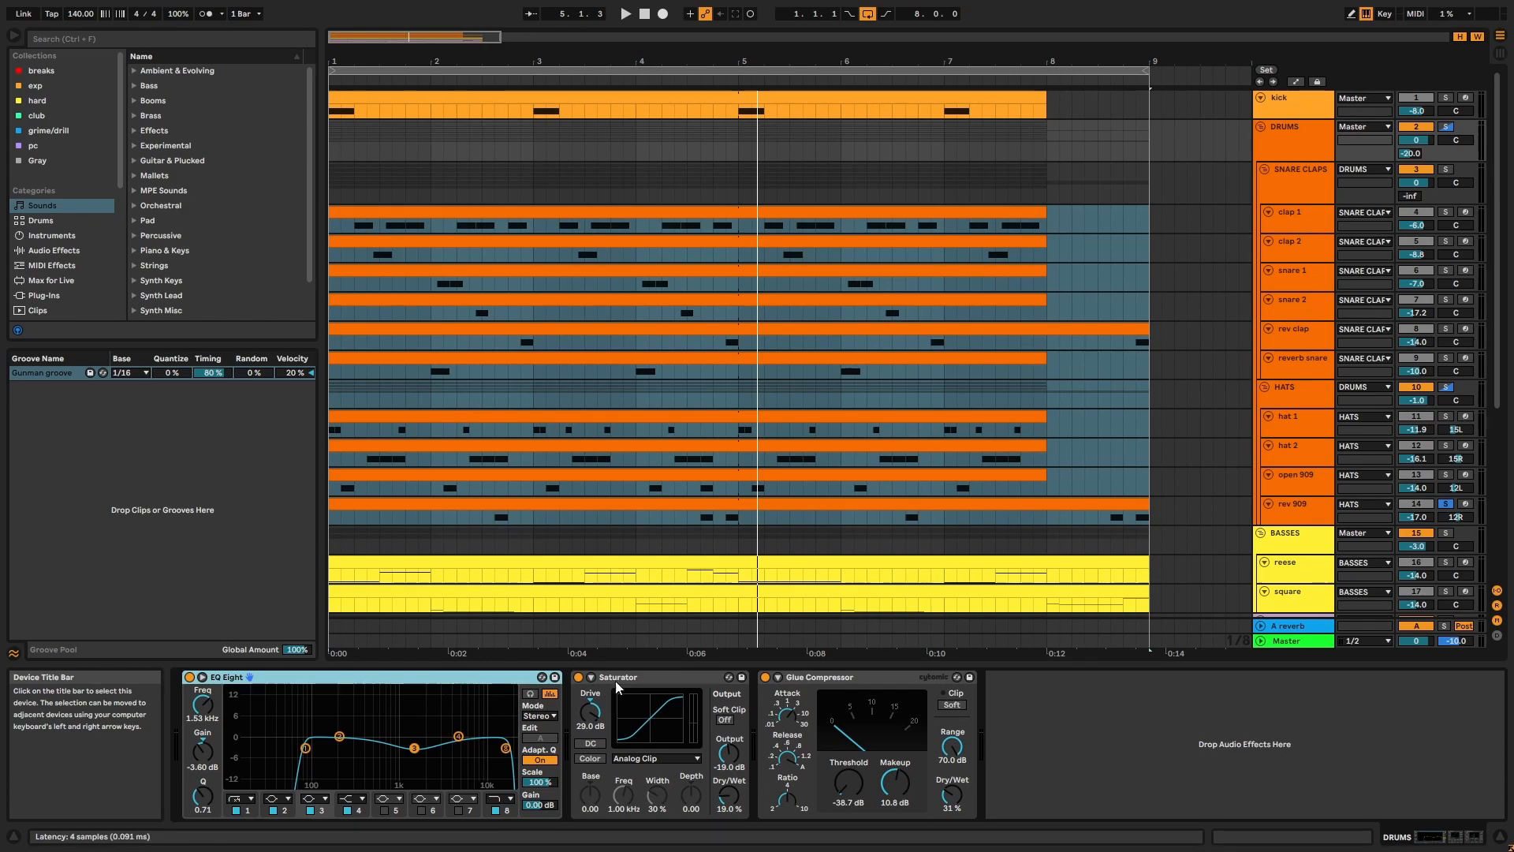
pyautogui.click(642, 675)
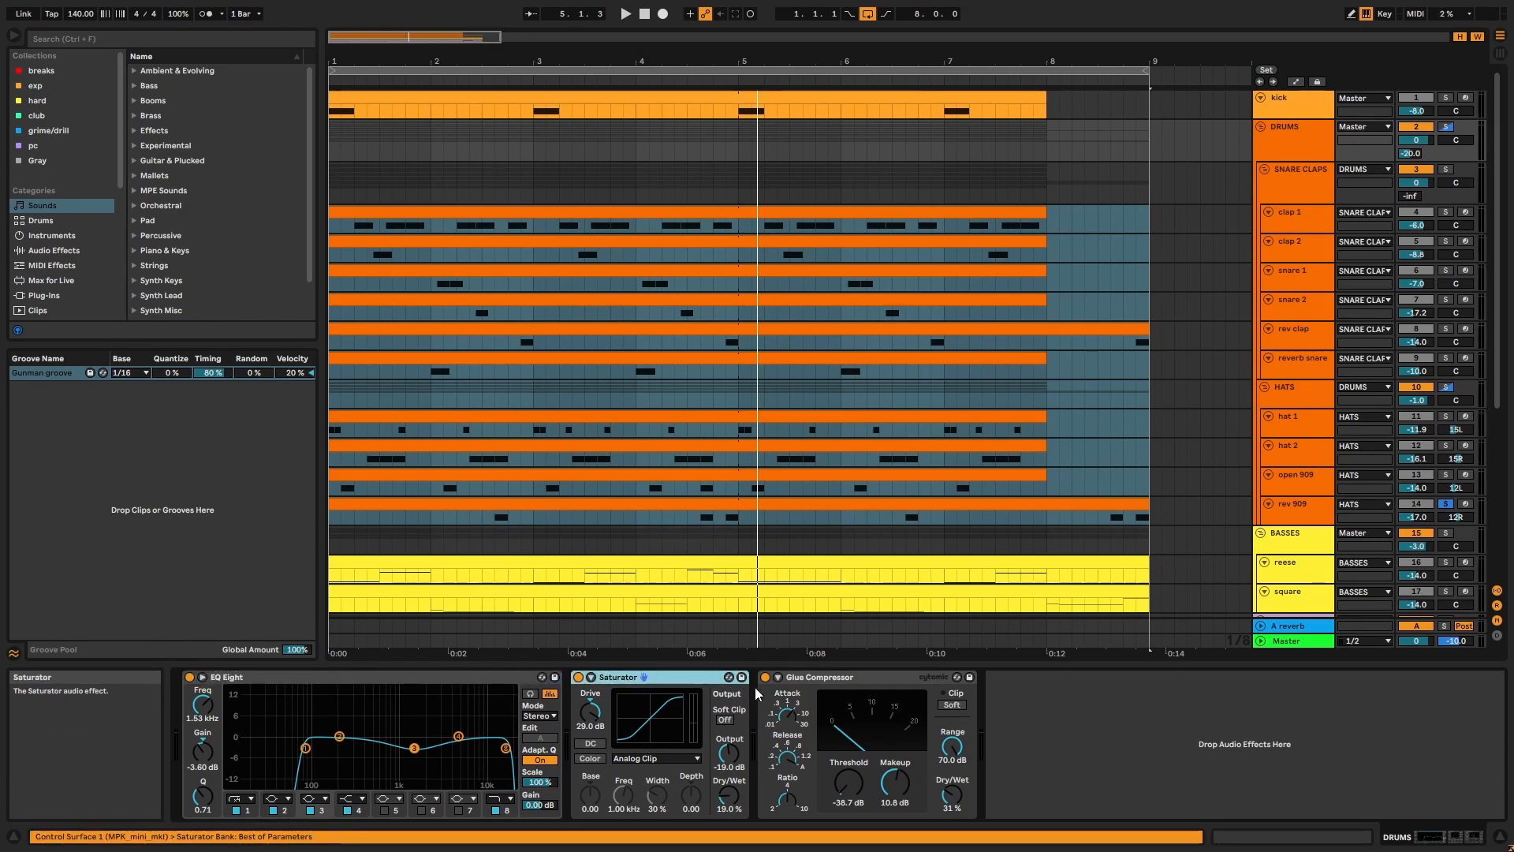
pyautogui.click(836, 683)
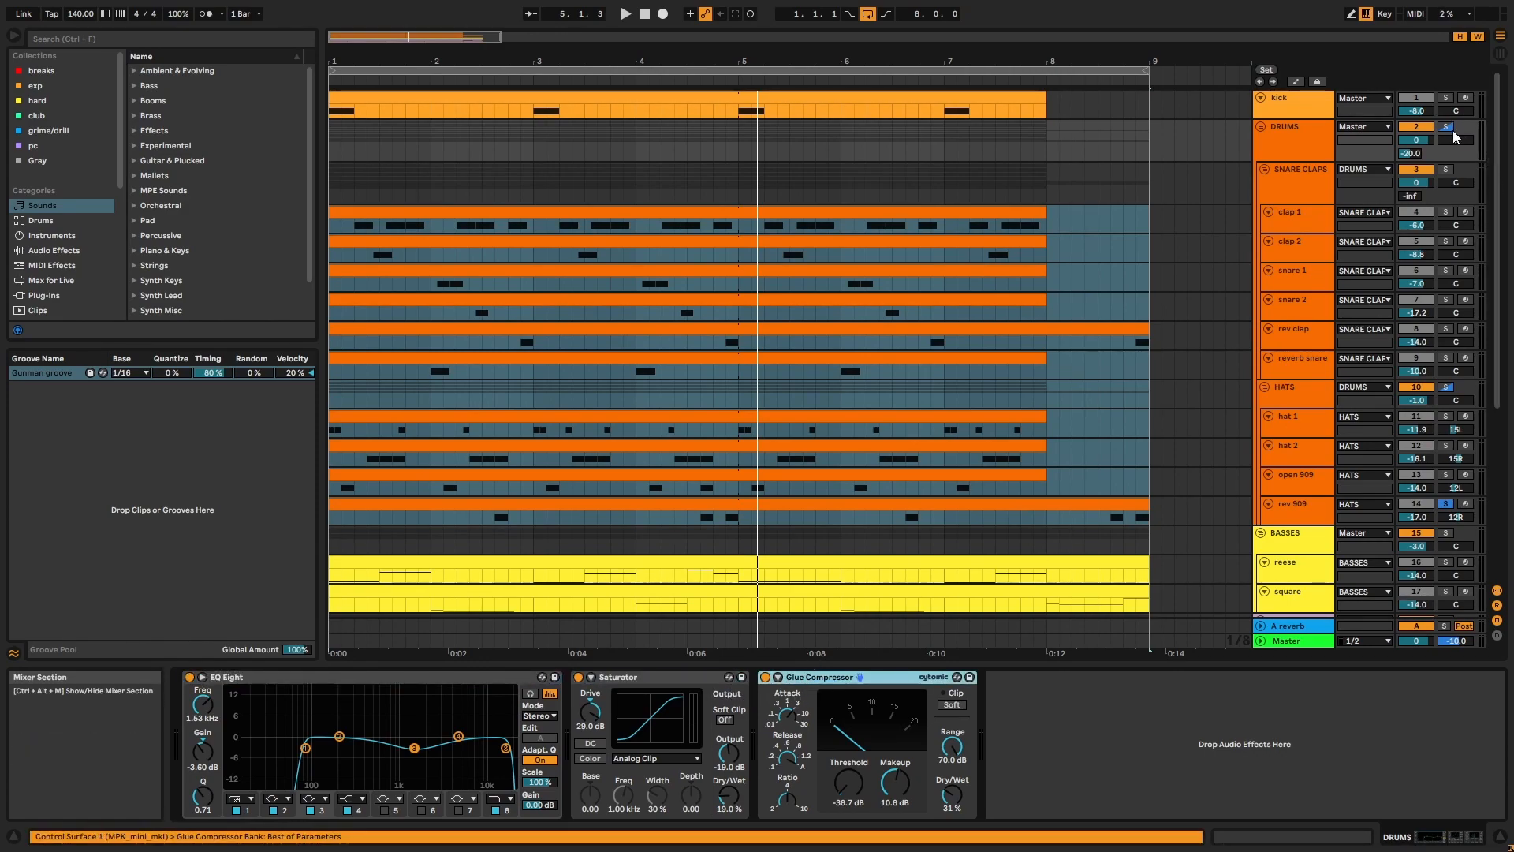
# - Solo and play the DRUMS group, comparing its sound with all three group effects switched off and on
pyautogui.press('space')
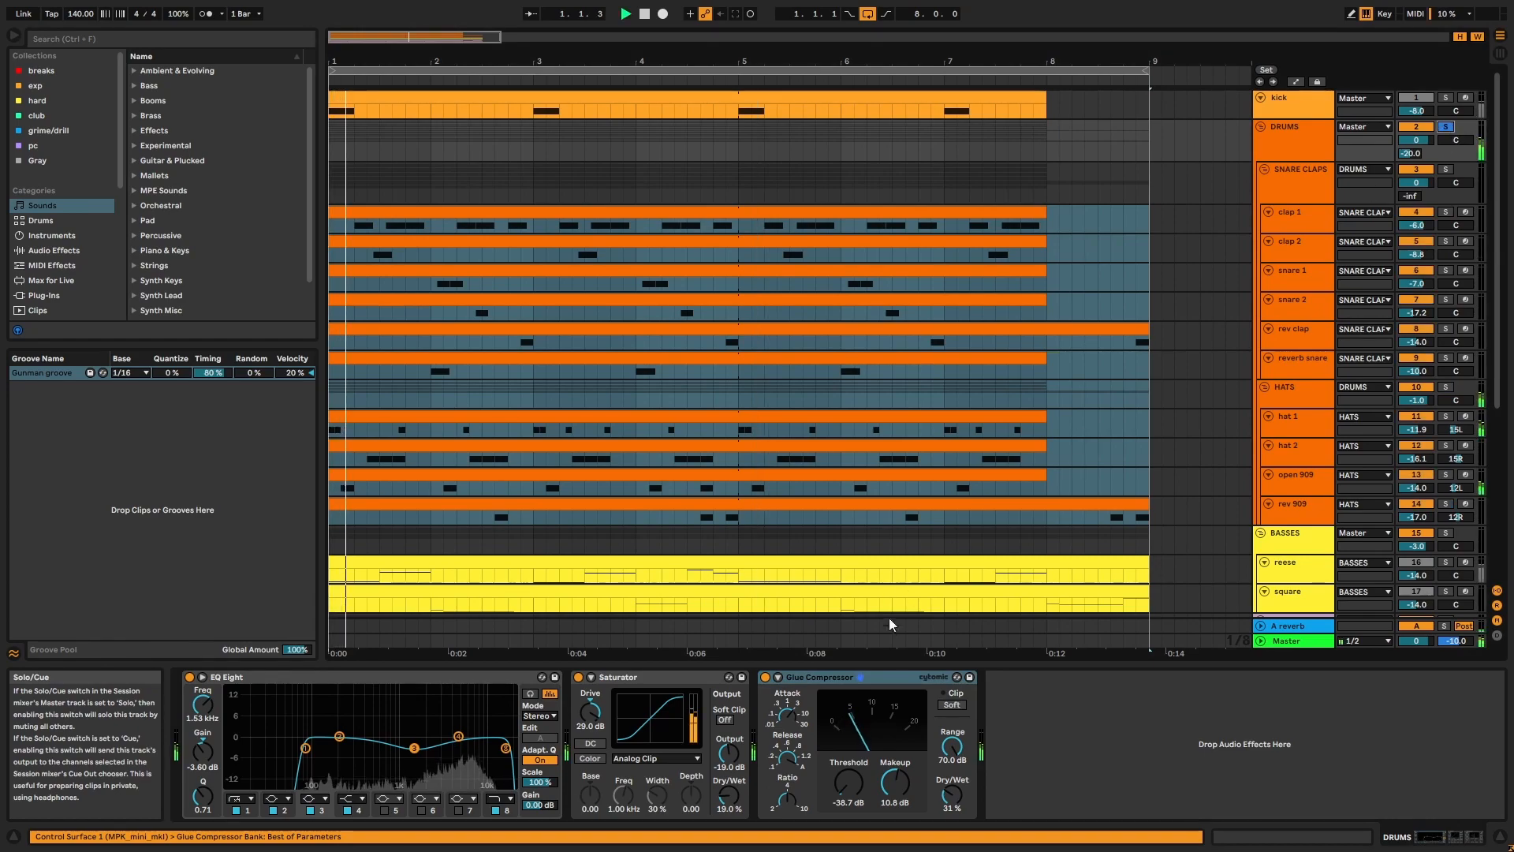
pyautogui.click(858, 674)
pyautogui.hotkey('ctrl', 'a')
pyautogui.click(765, 678)
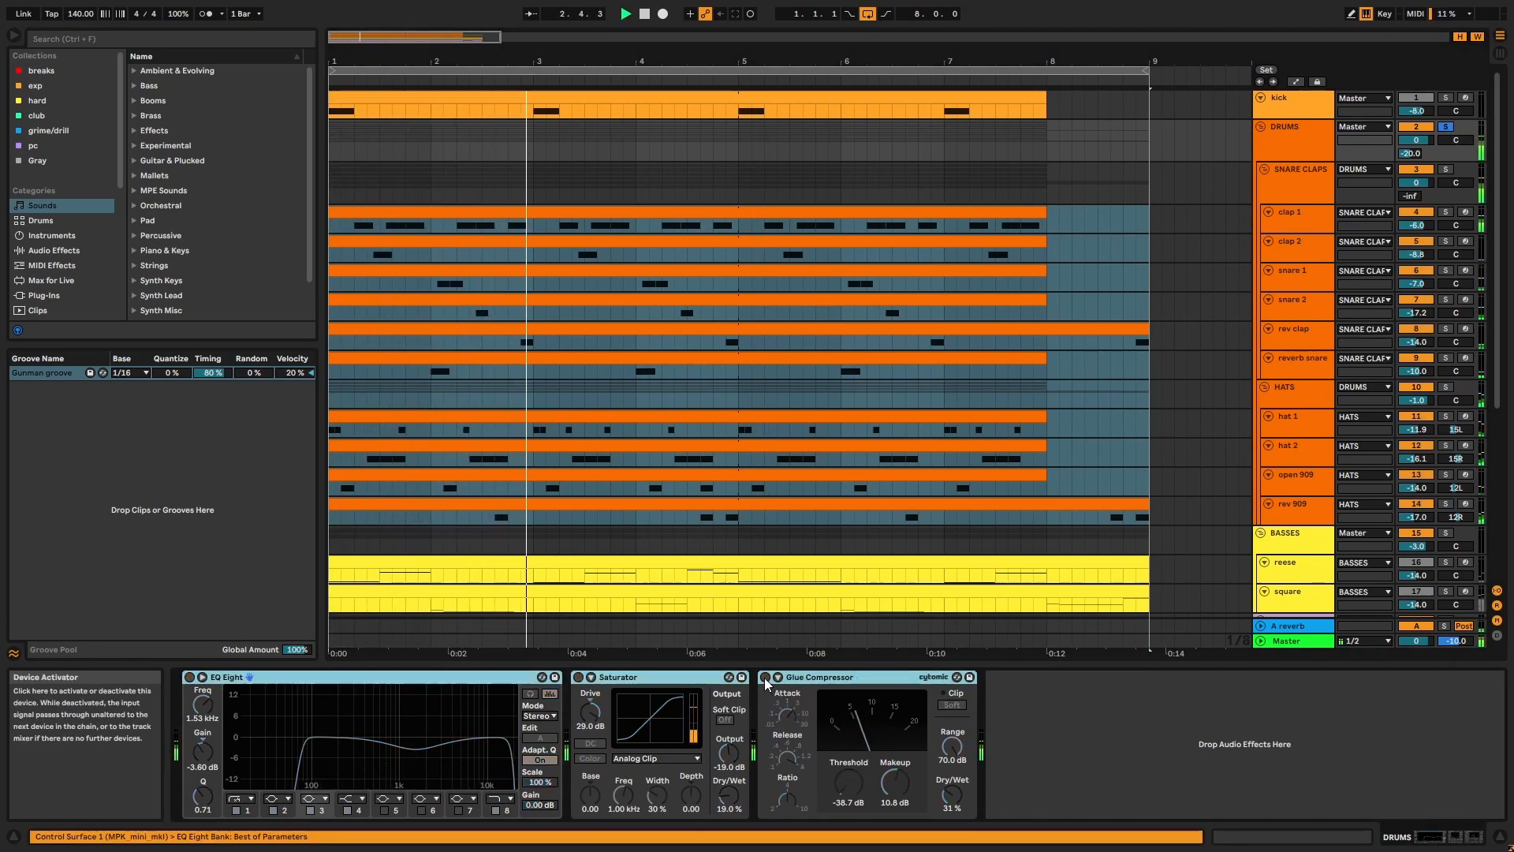
pyautogui.click(764, 678)
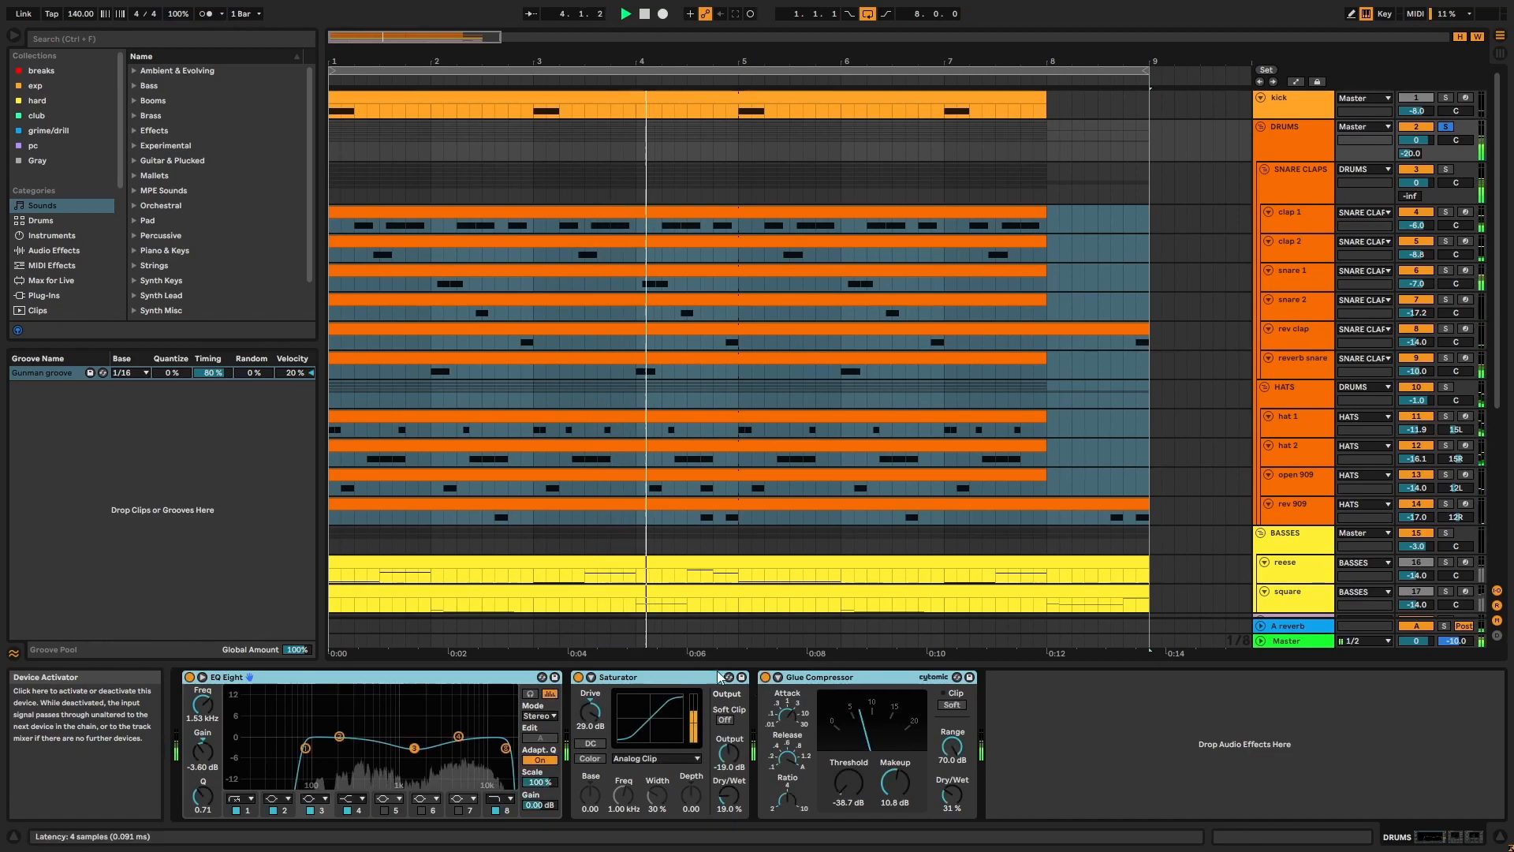
# - Point out the DRUMS group's reverb send, and examine the Empty Club reverb and its decay on the A reverb return
pyautogui.moveTo(1410, 148); pyautogui.dragTo(1411, 157)
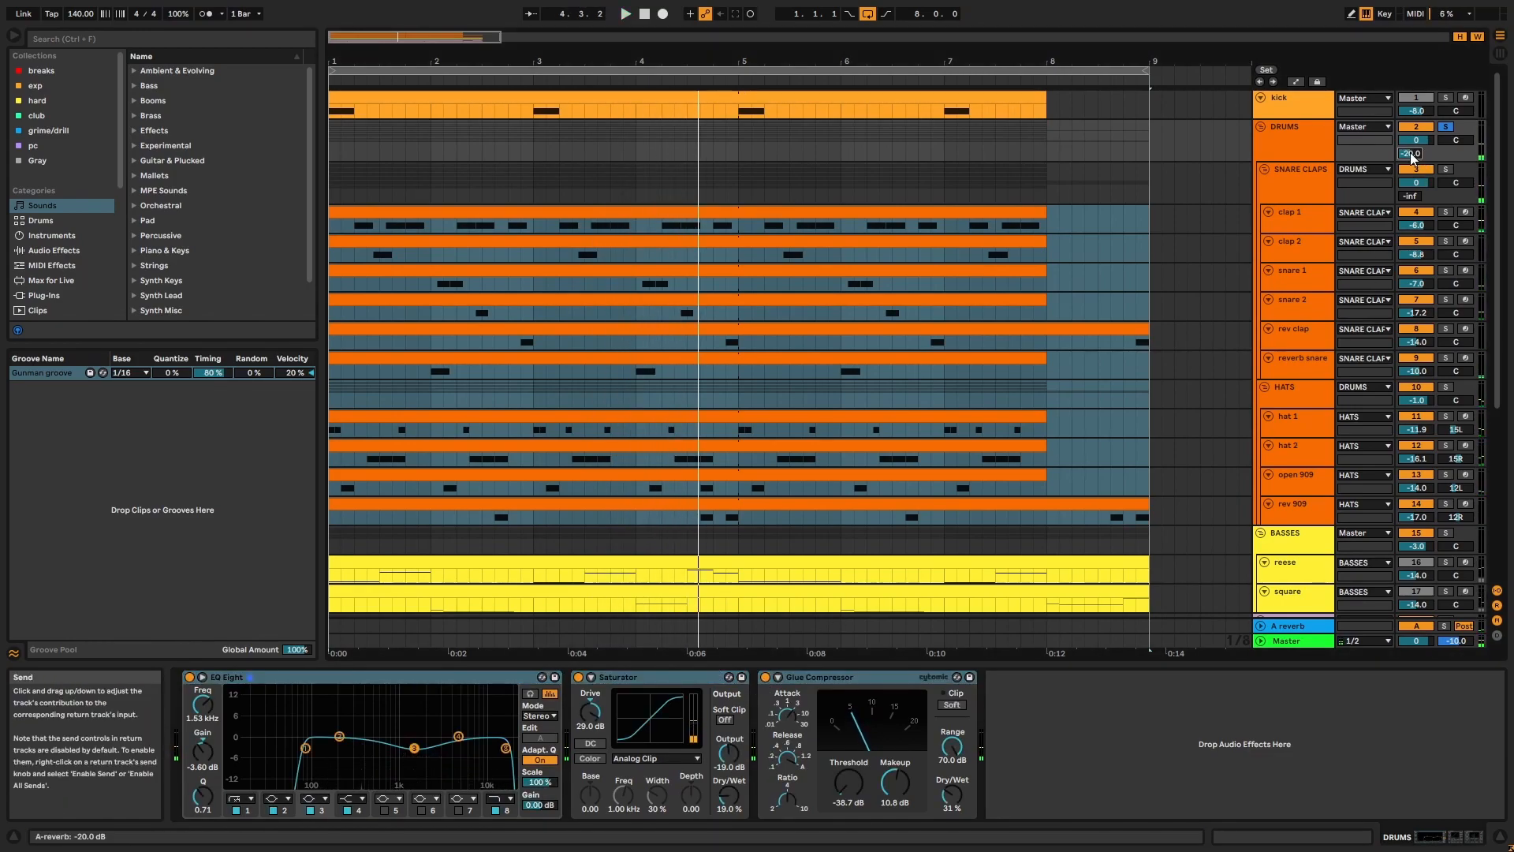
pyautogui.click(1303, 626)
pyautogui.click(675, 677)
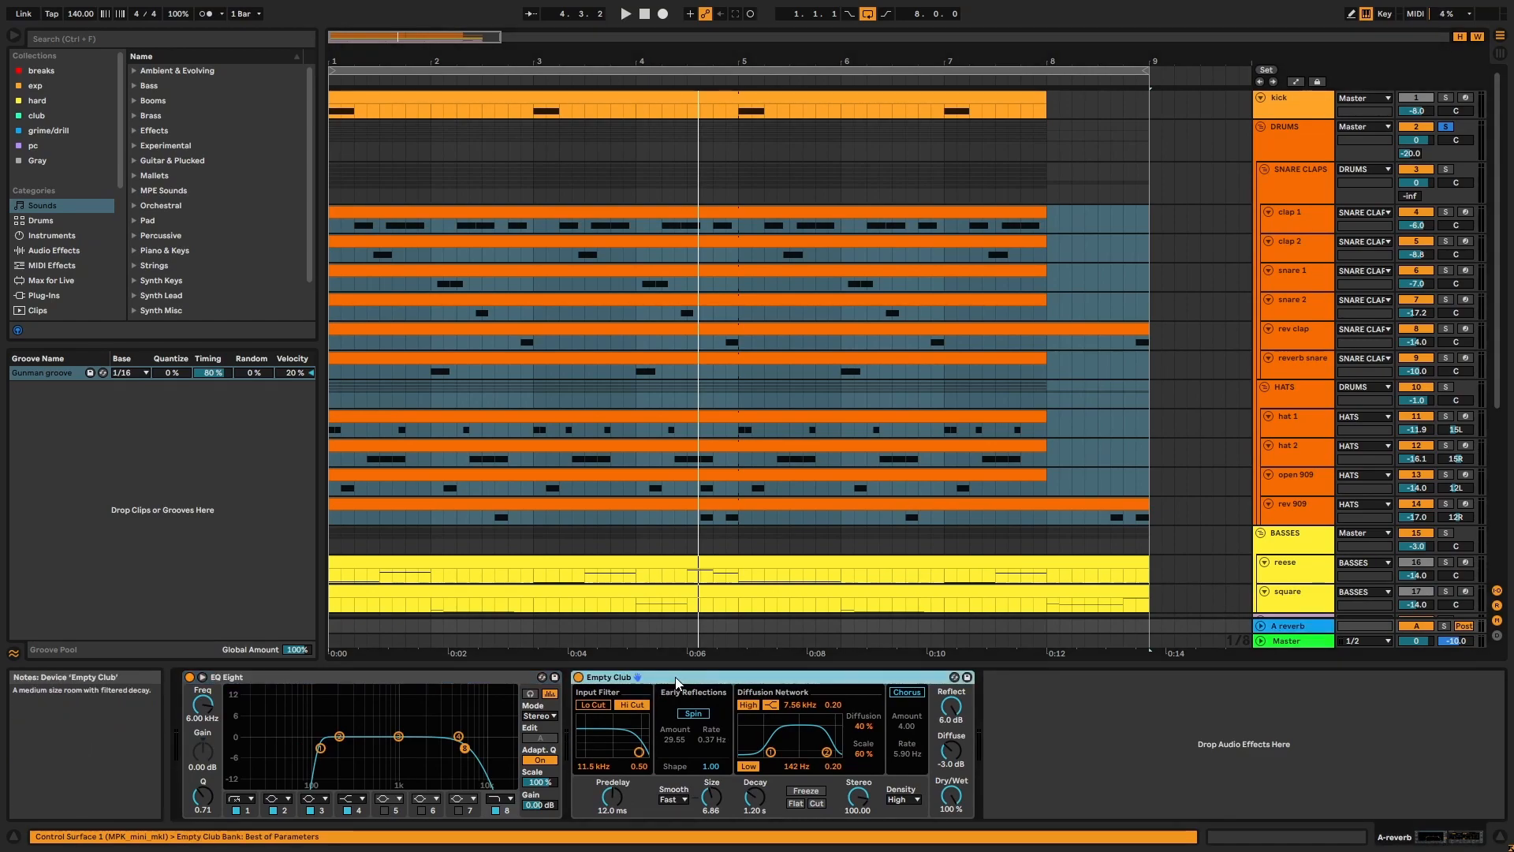
pyautogui.click(758, 806)
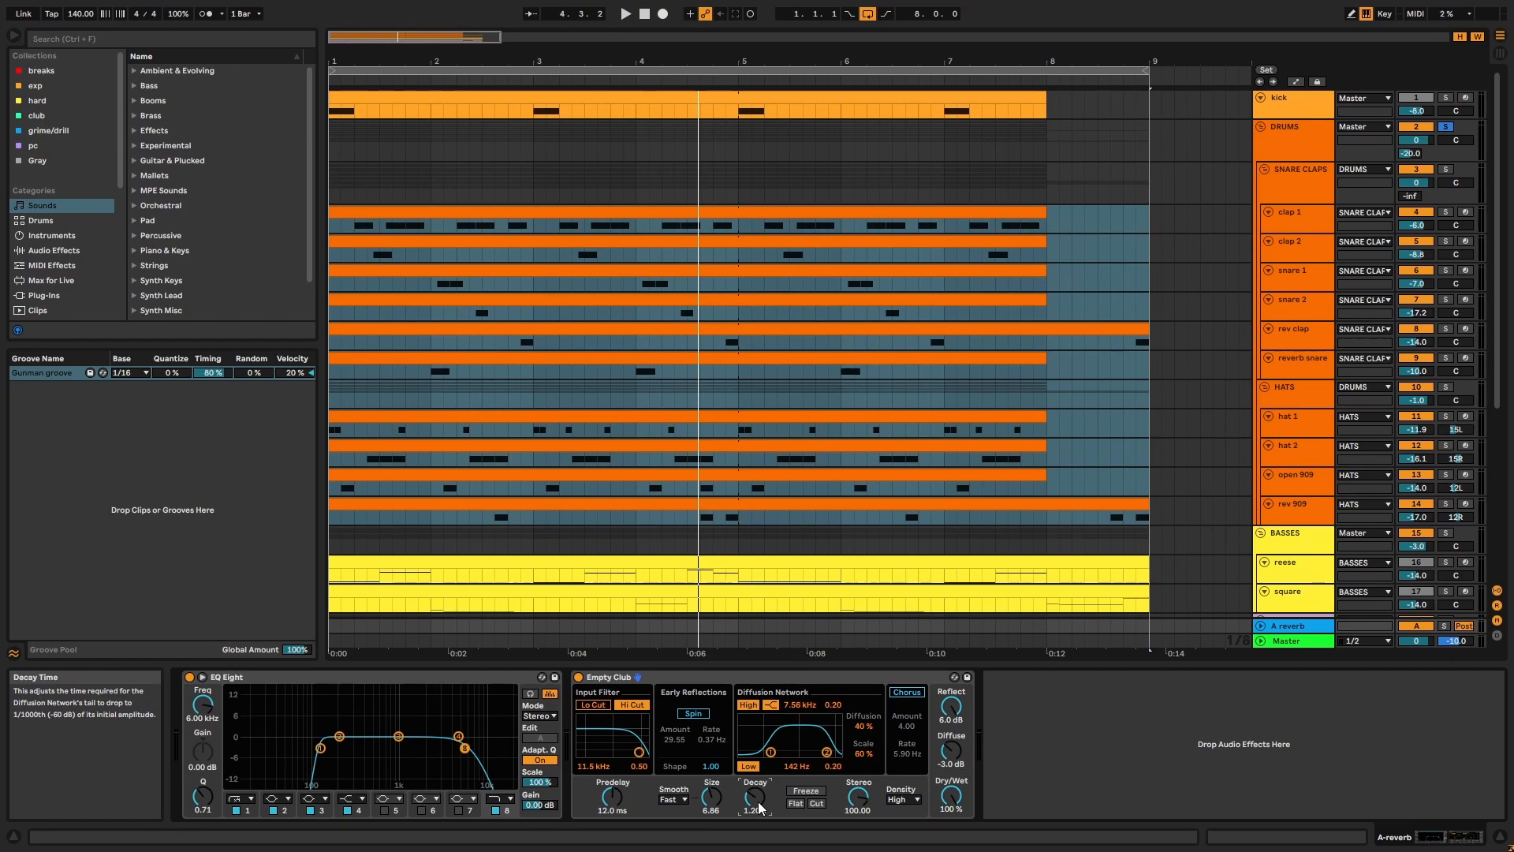
# - Solo and play the BASSES group, with the reese clip selected
pyautogui.scroll(-1, 1143, 560)
pyautogui.click(1317, 501)
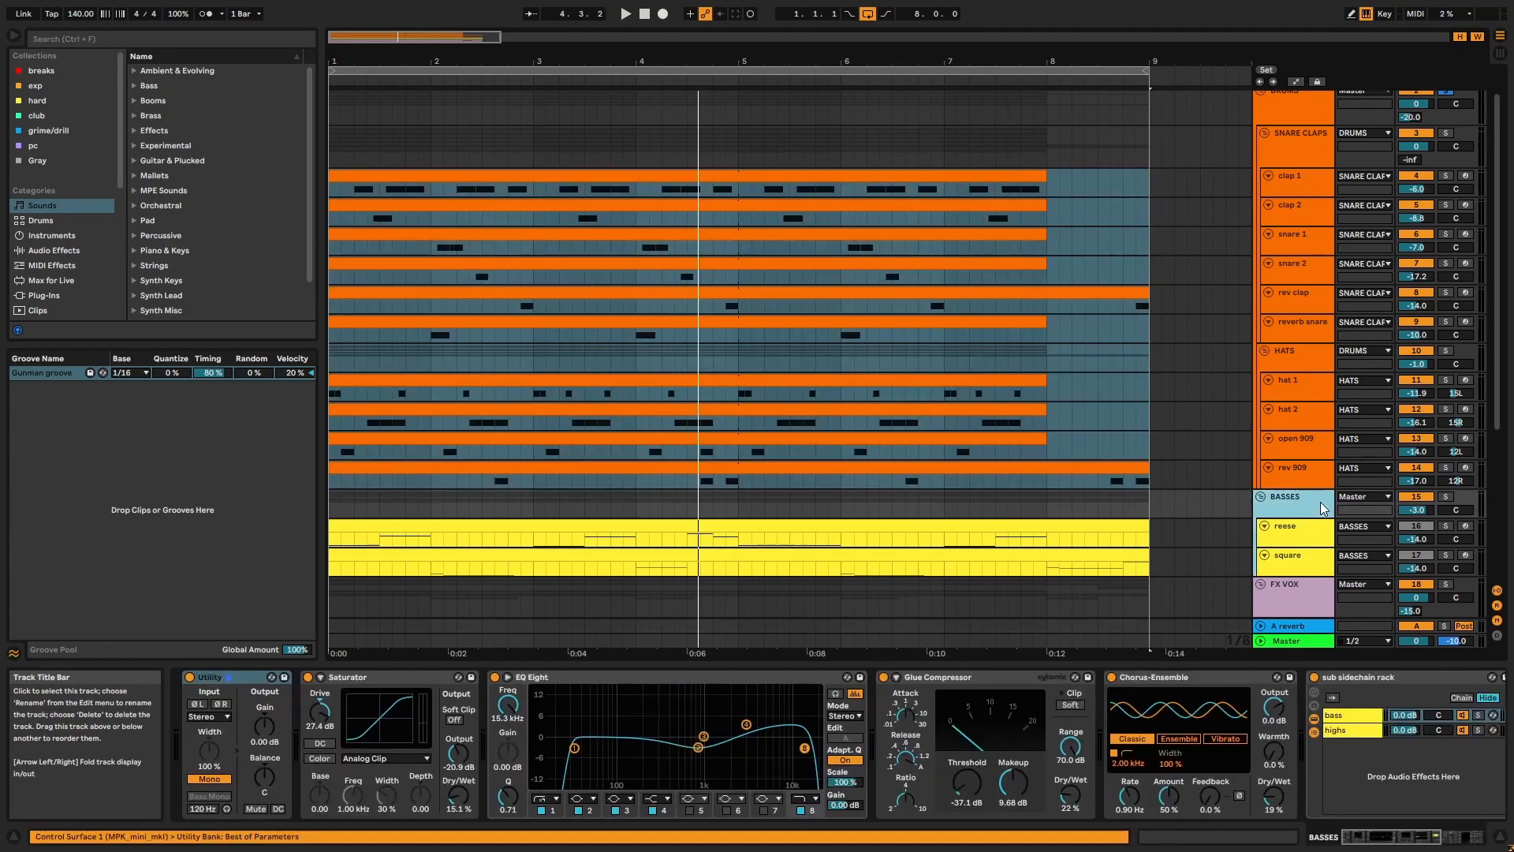
pyautogui.click(1446, 496)
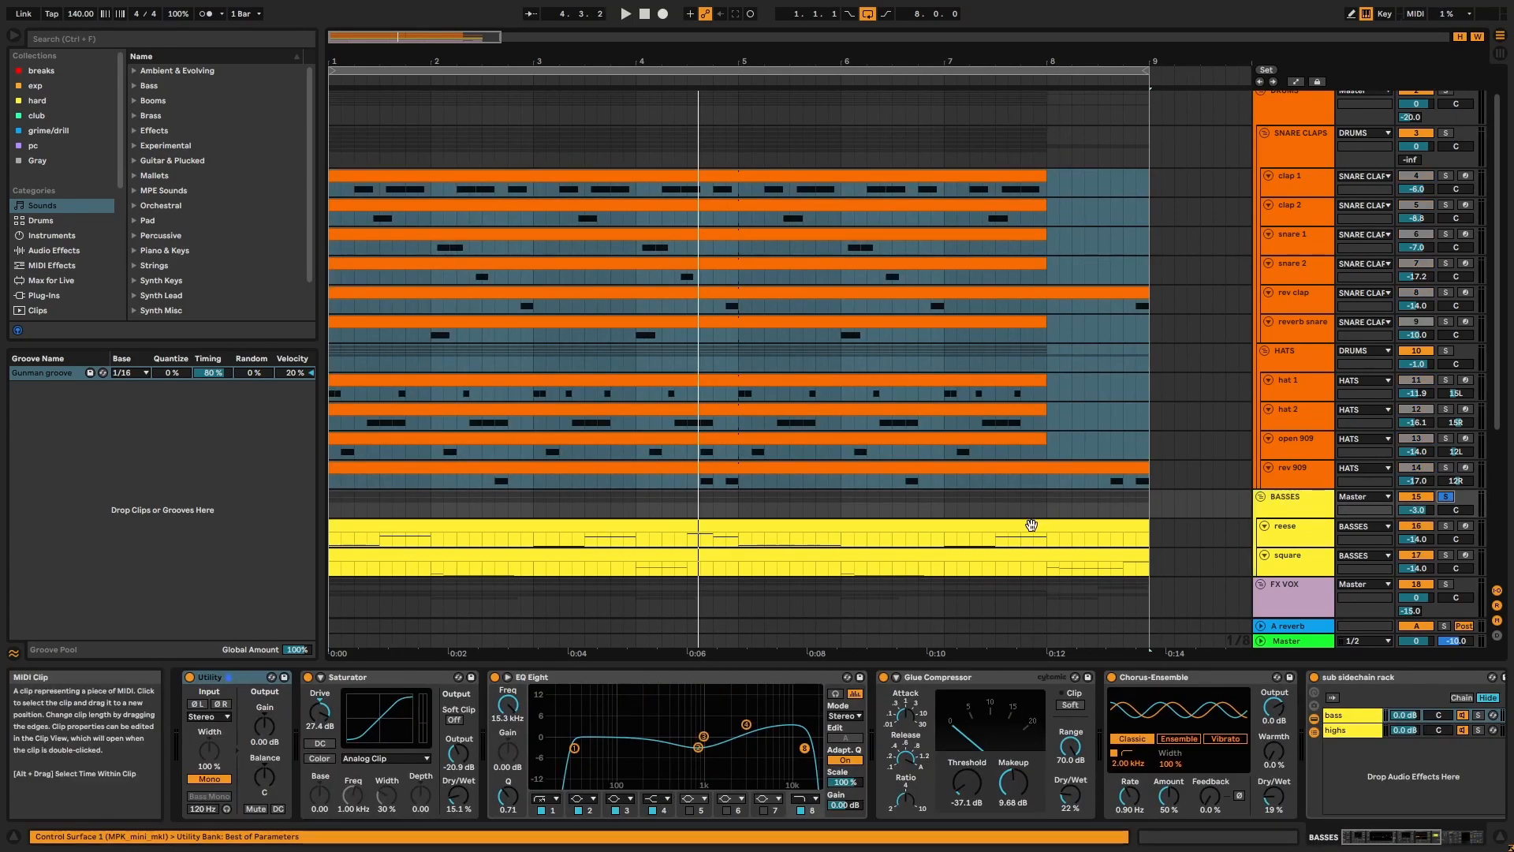
pyautogui.click(1030, 524)
pyautogui.press('space')
pyautogui.scroll(-1, 1039, 490)
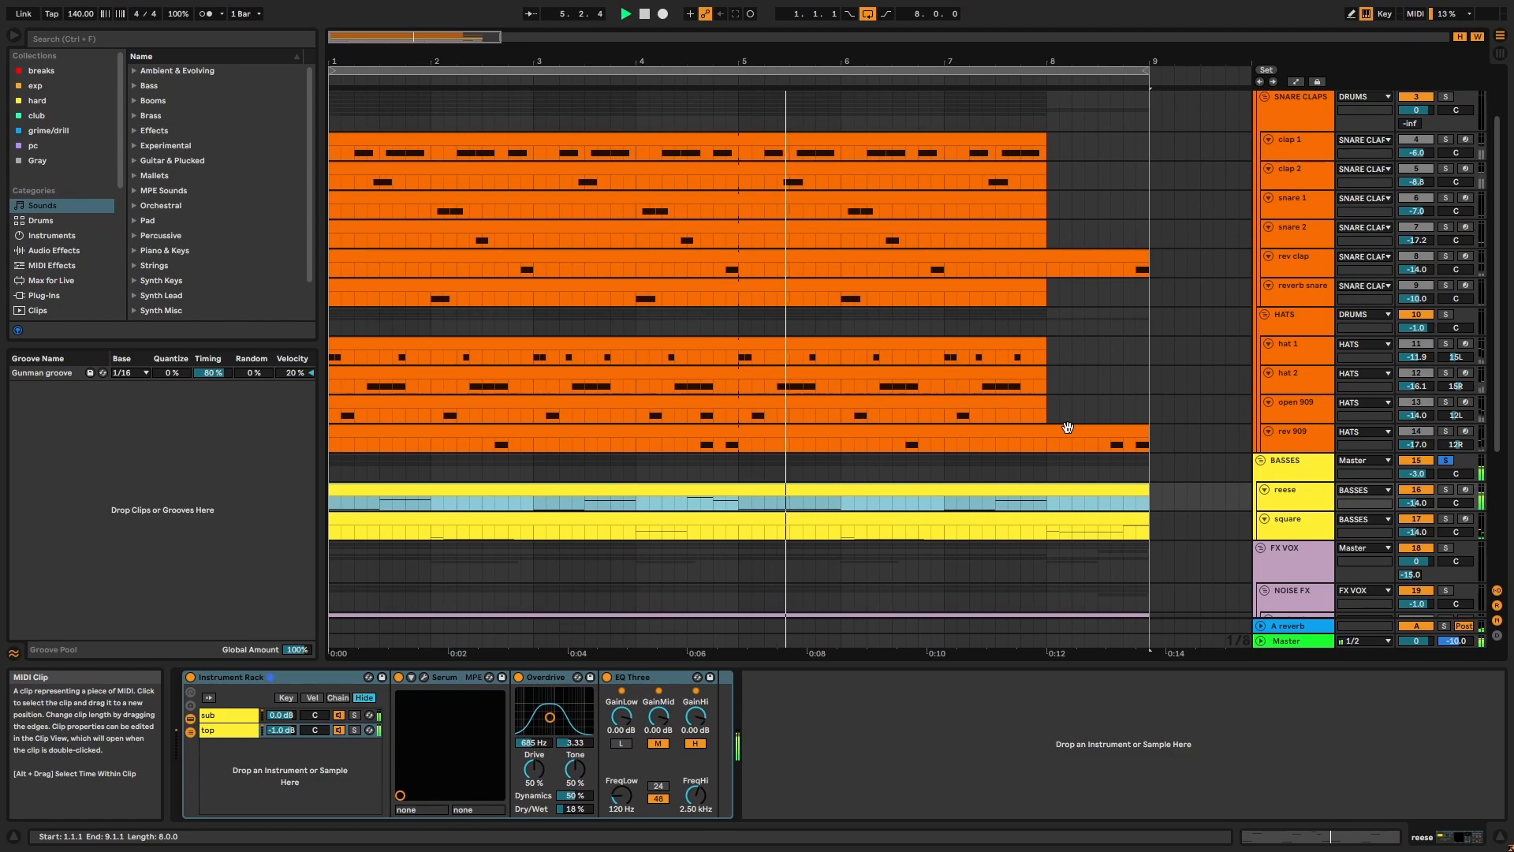
# - Compare the EQ Three settings in the top and sub chains of the reese track's Instrument Rack, and select the sub chain's Serum
pyautogui.click(1306, 522)
pyautogui.click(1304, 492)
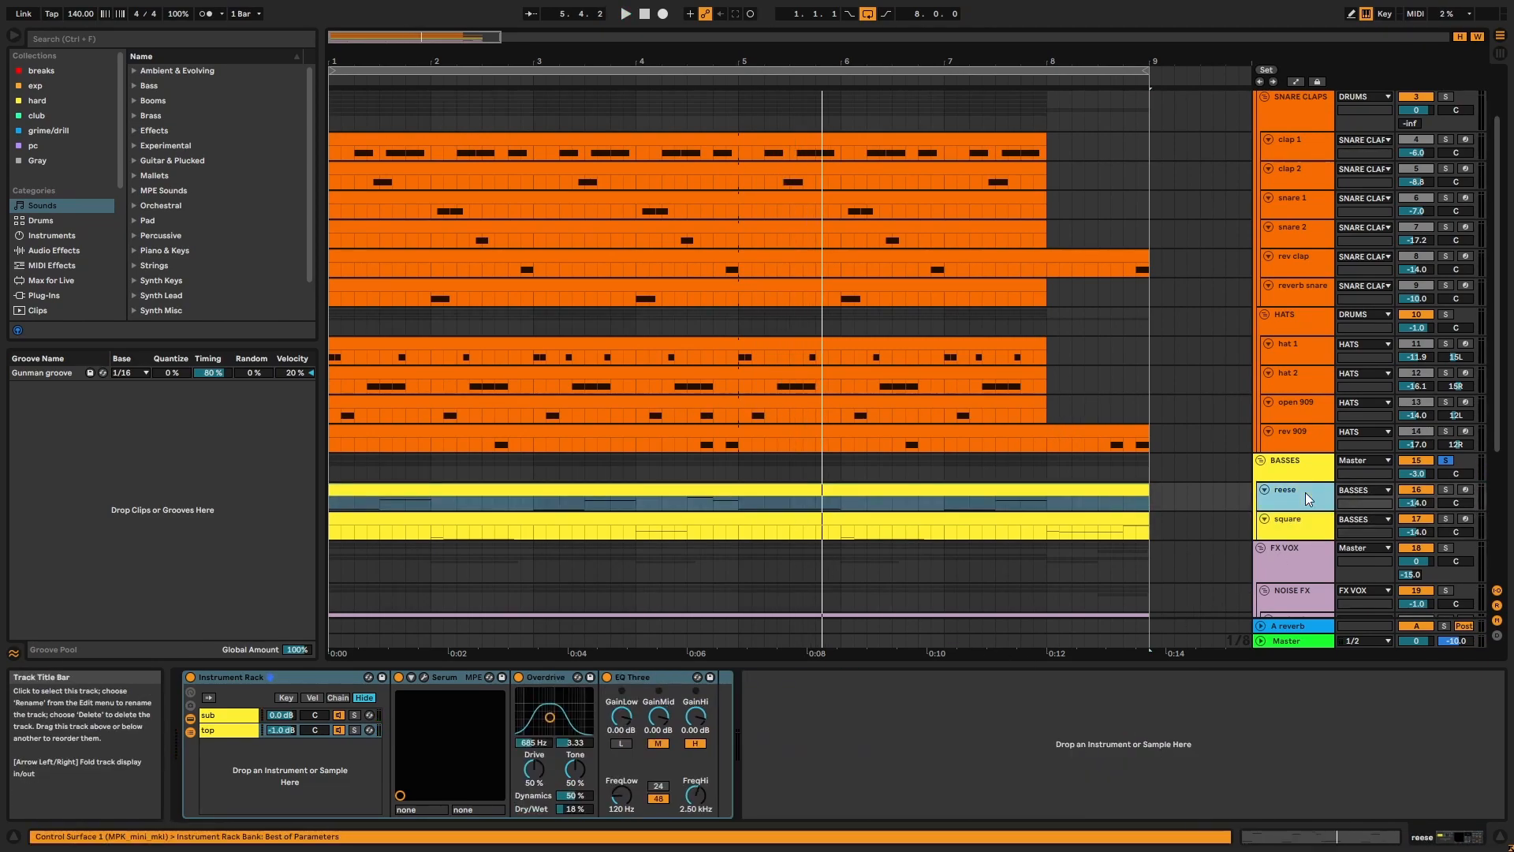
pyautogui.click(654, 680)
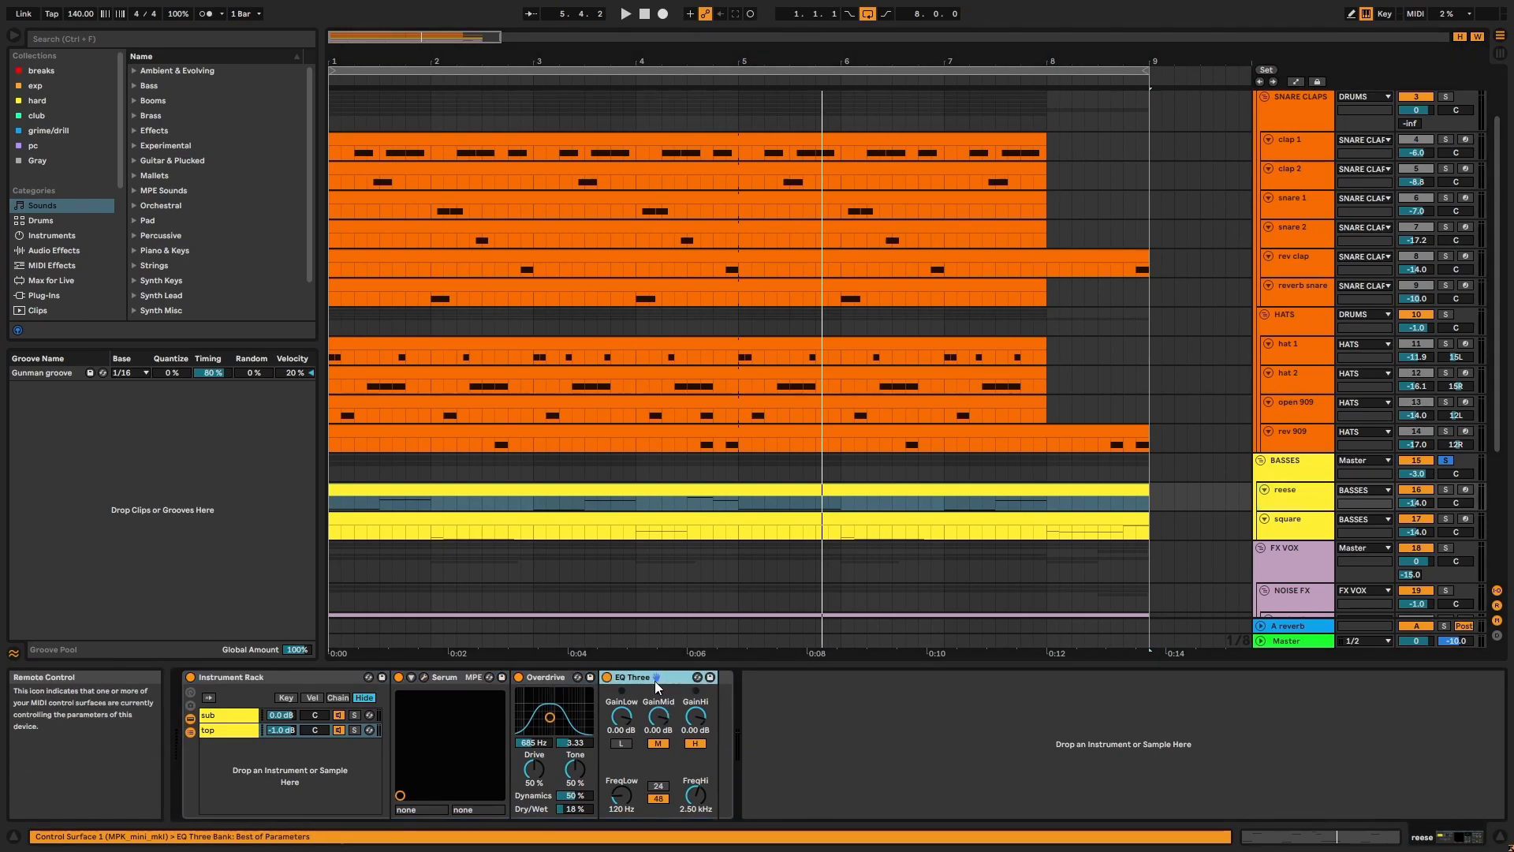
pyautogui.click(206, 715)
pyautogui.click(882, 681)
pyautogui.click(460, 680)
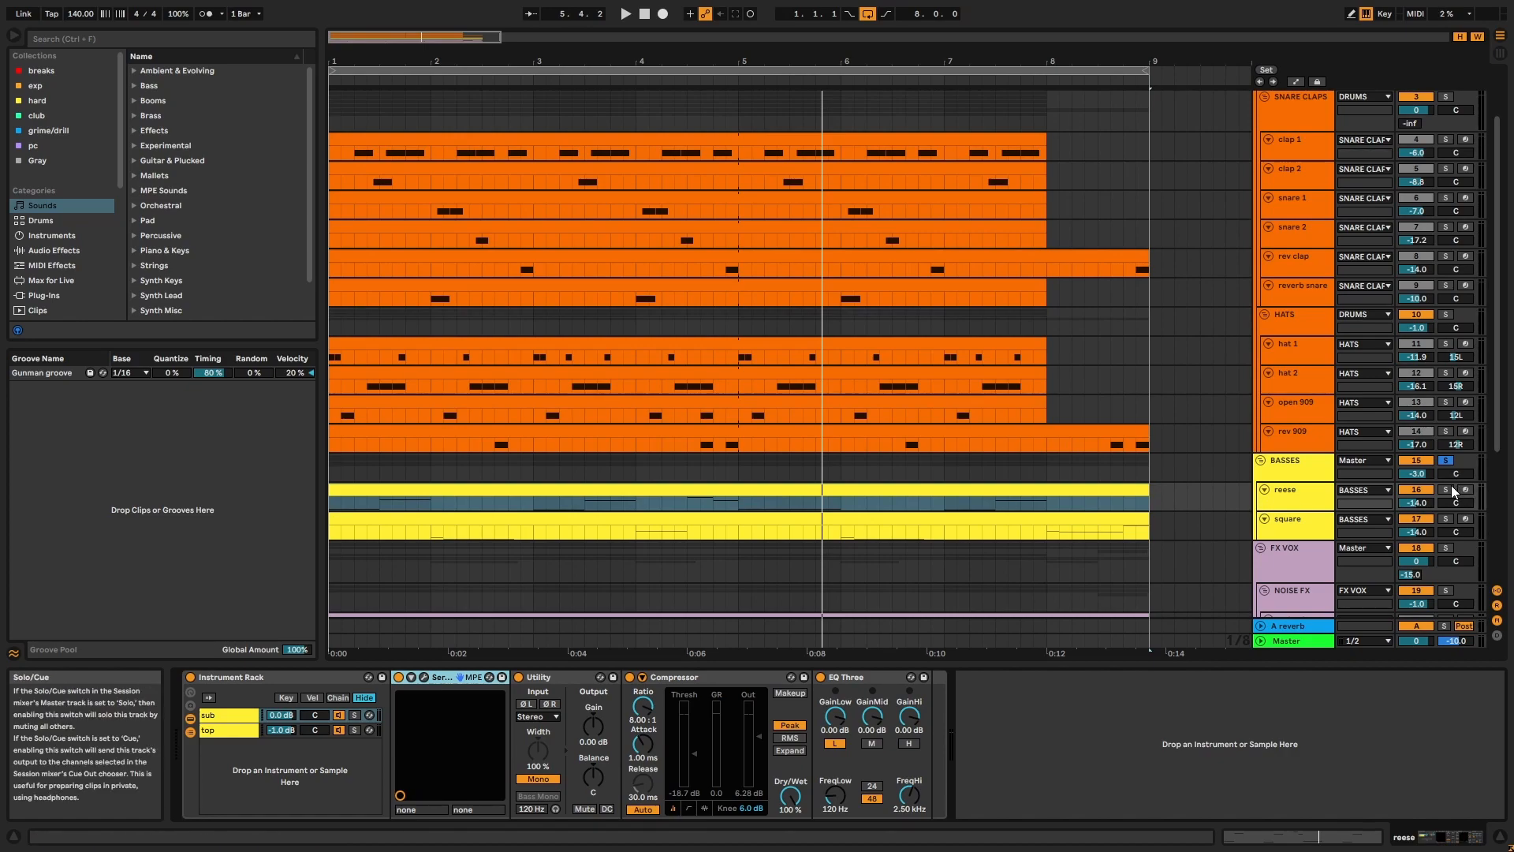
# - Solo the reese track and play its clip while viewing its notes
pyautogui.click(999, 500)
pyautogui.doubleClick(1001, 499)
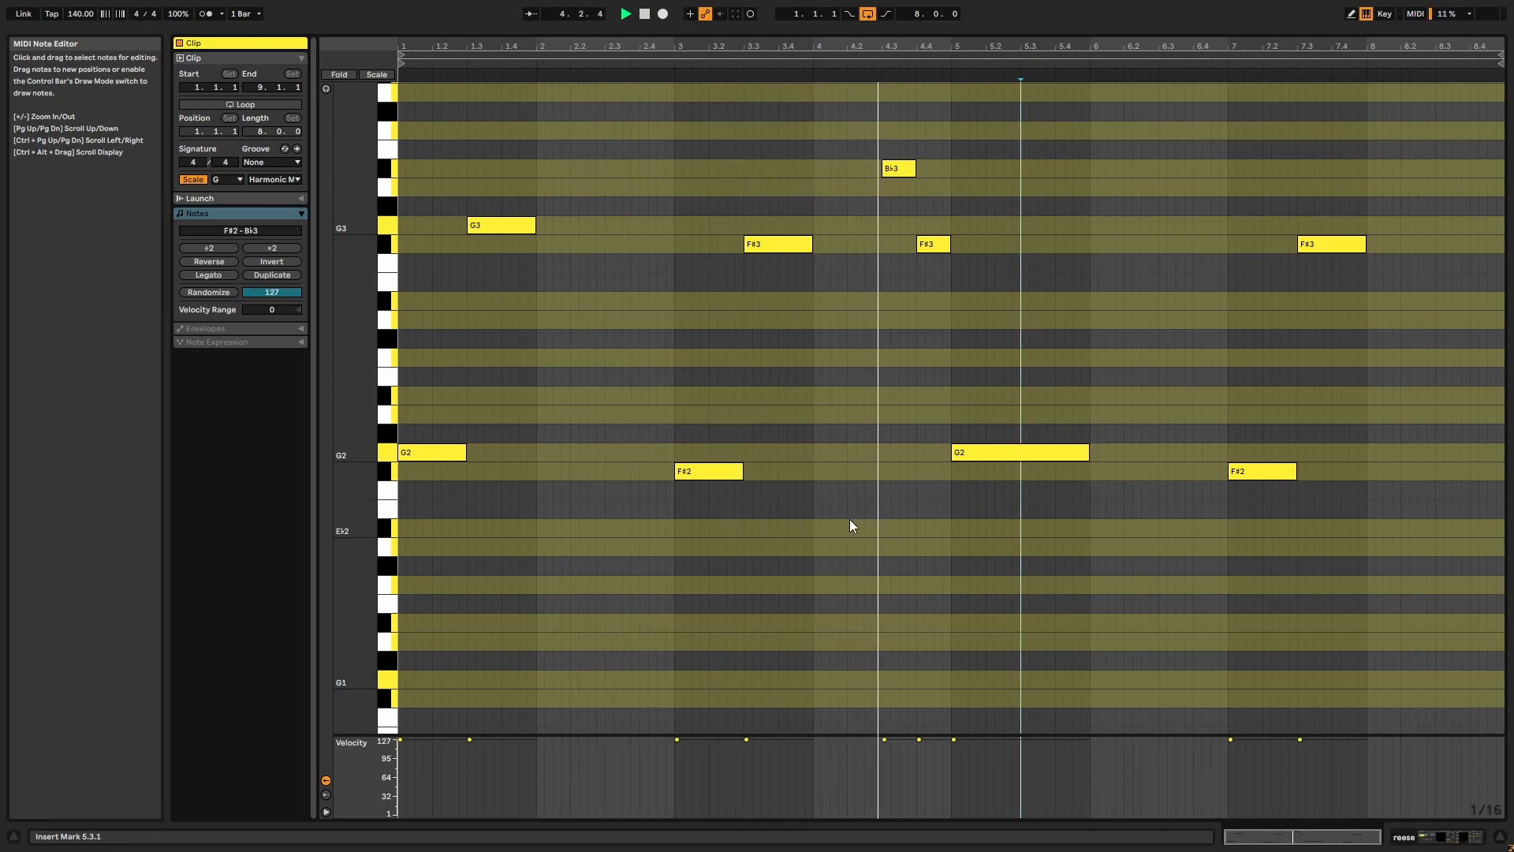
pyautogui.hotkey('shift', 'Tab')
# - Examine the oscillator and effects pages of the sub chain's Serum, including the sub oscillator and distortion, and close the plug-in window
pyautogui.click(245, 714)
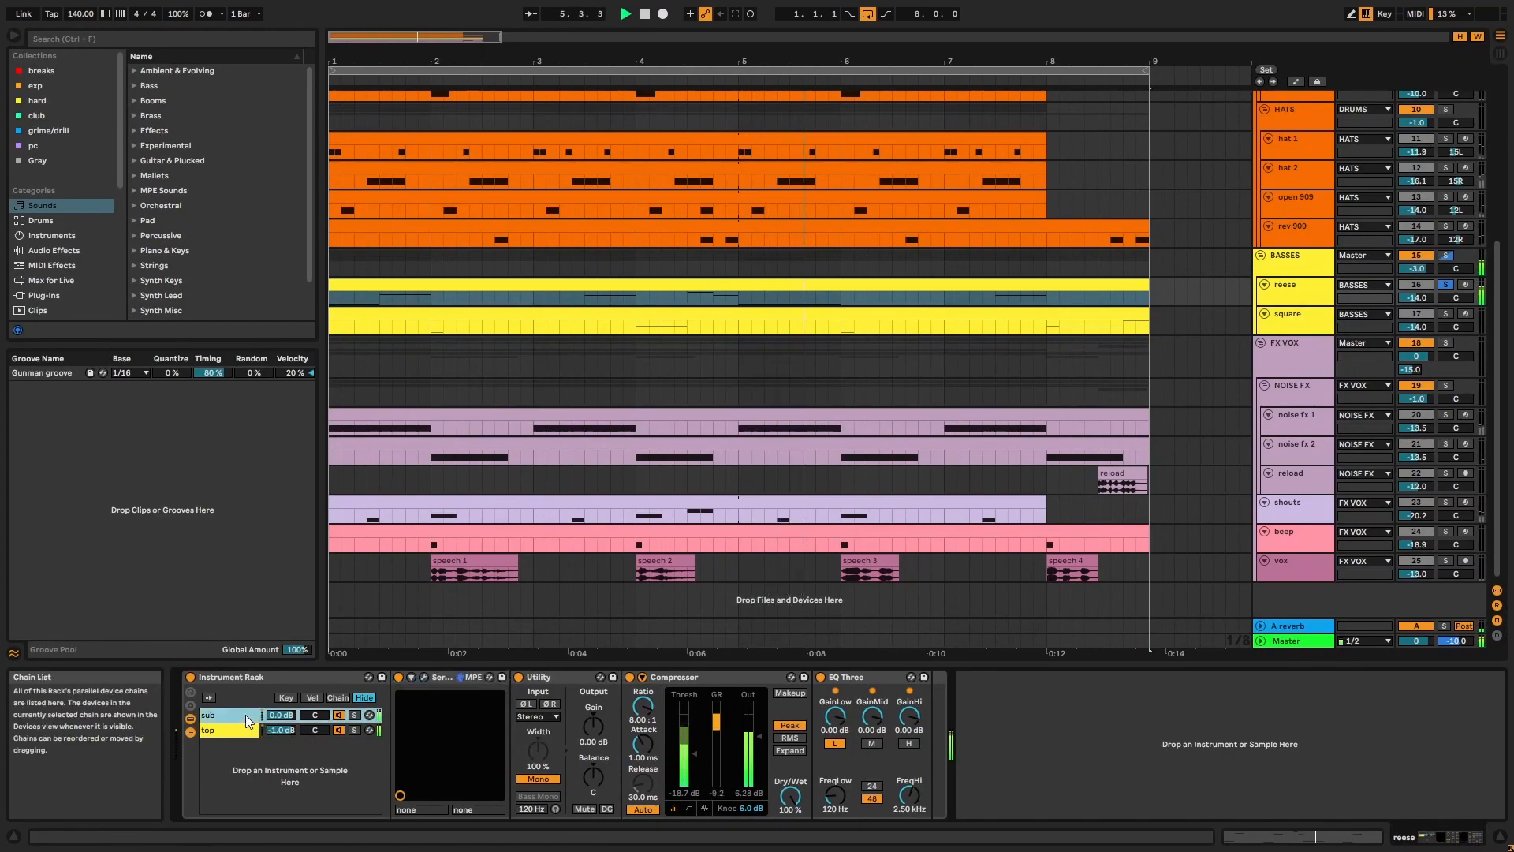
pyautogui.click(425, 677)
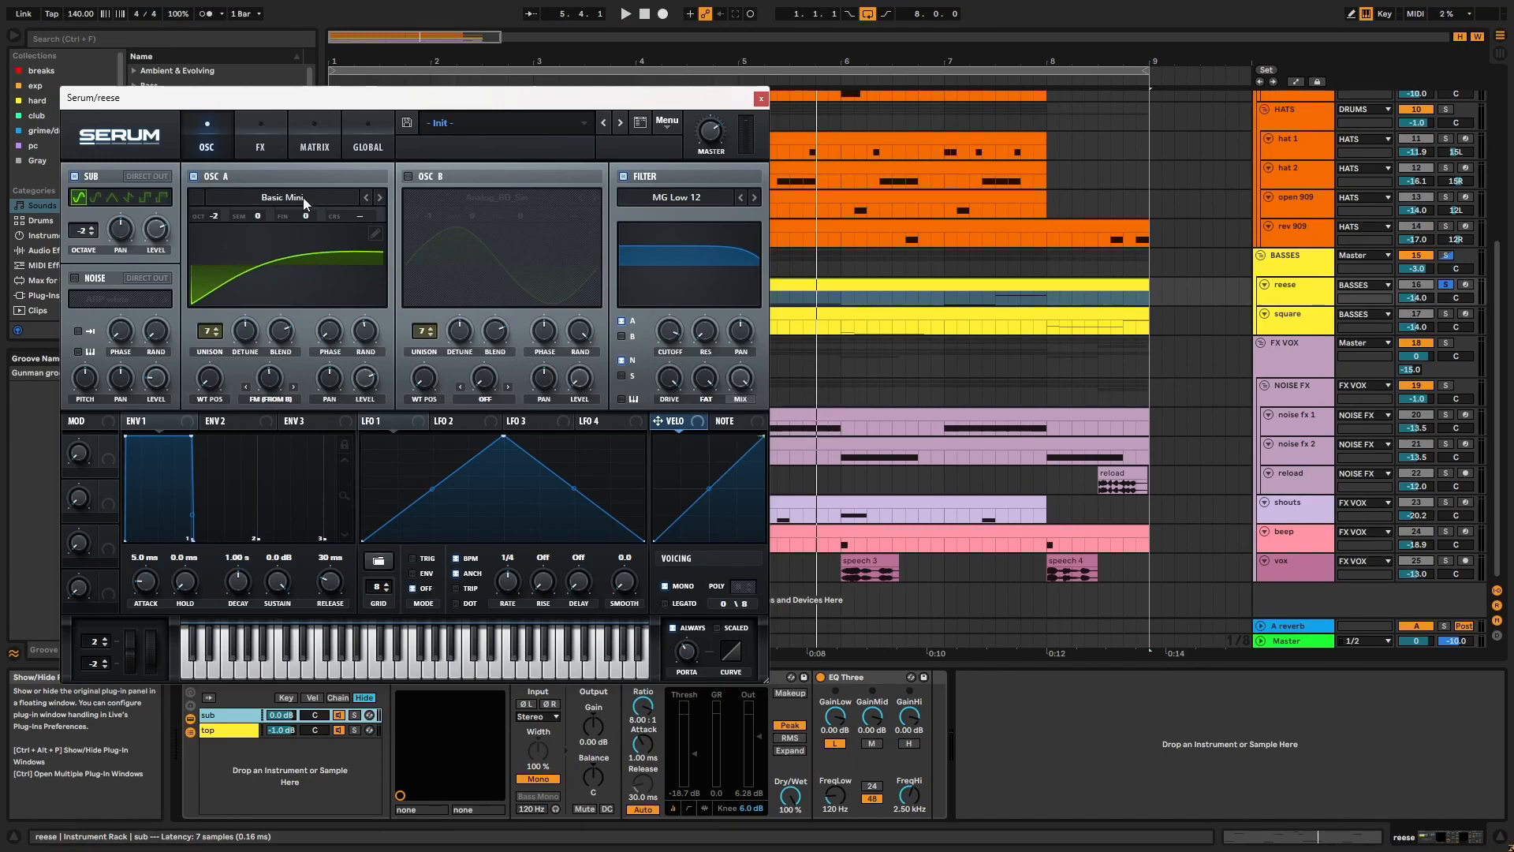
pyautogui.click(110, 171)
pyautogui.click(93, 177)
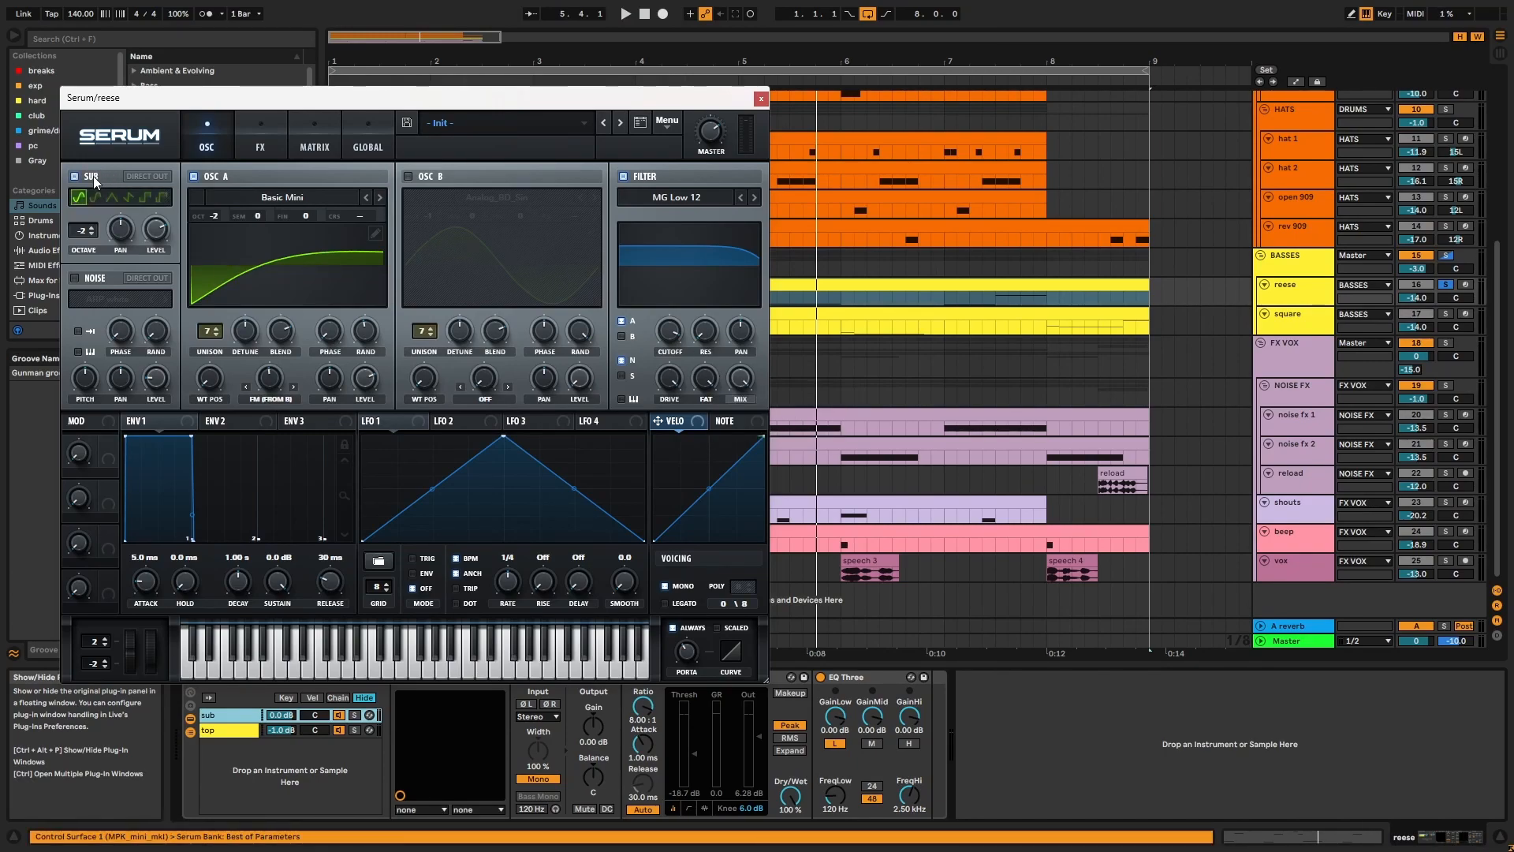
pyautogui.click(261, 145)
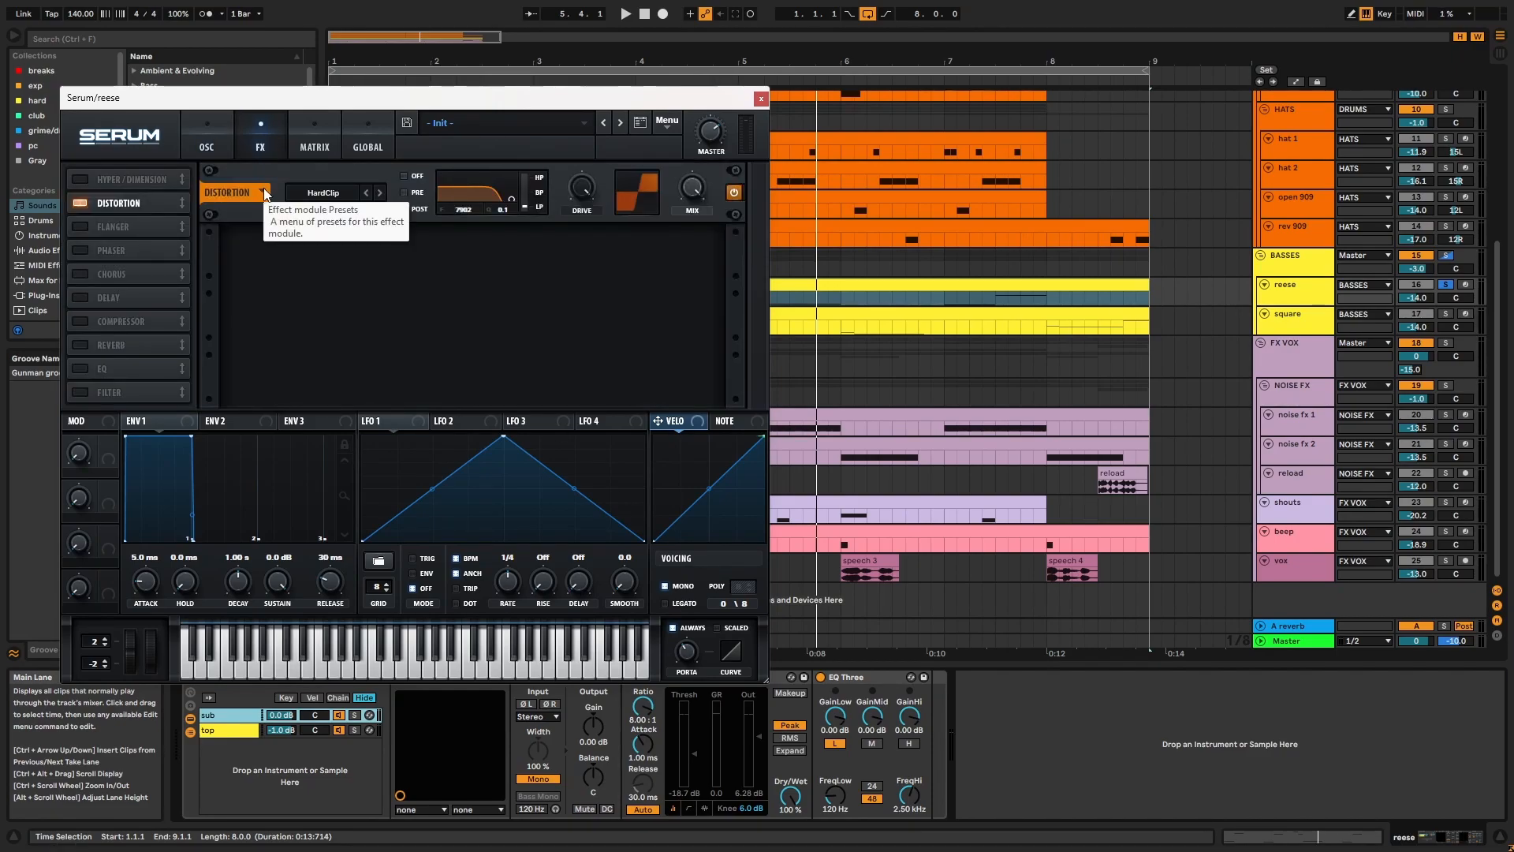
pyautogui.click(760, 99)
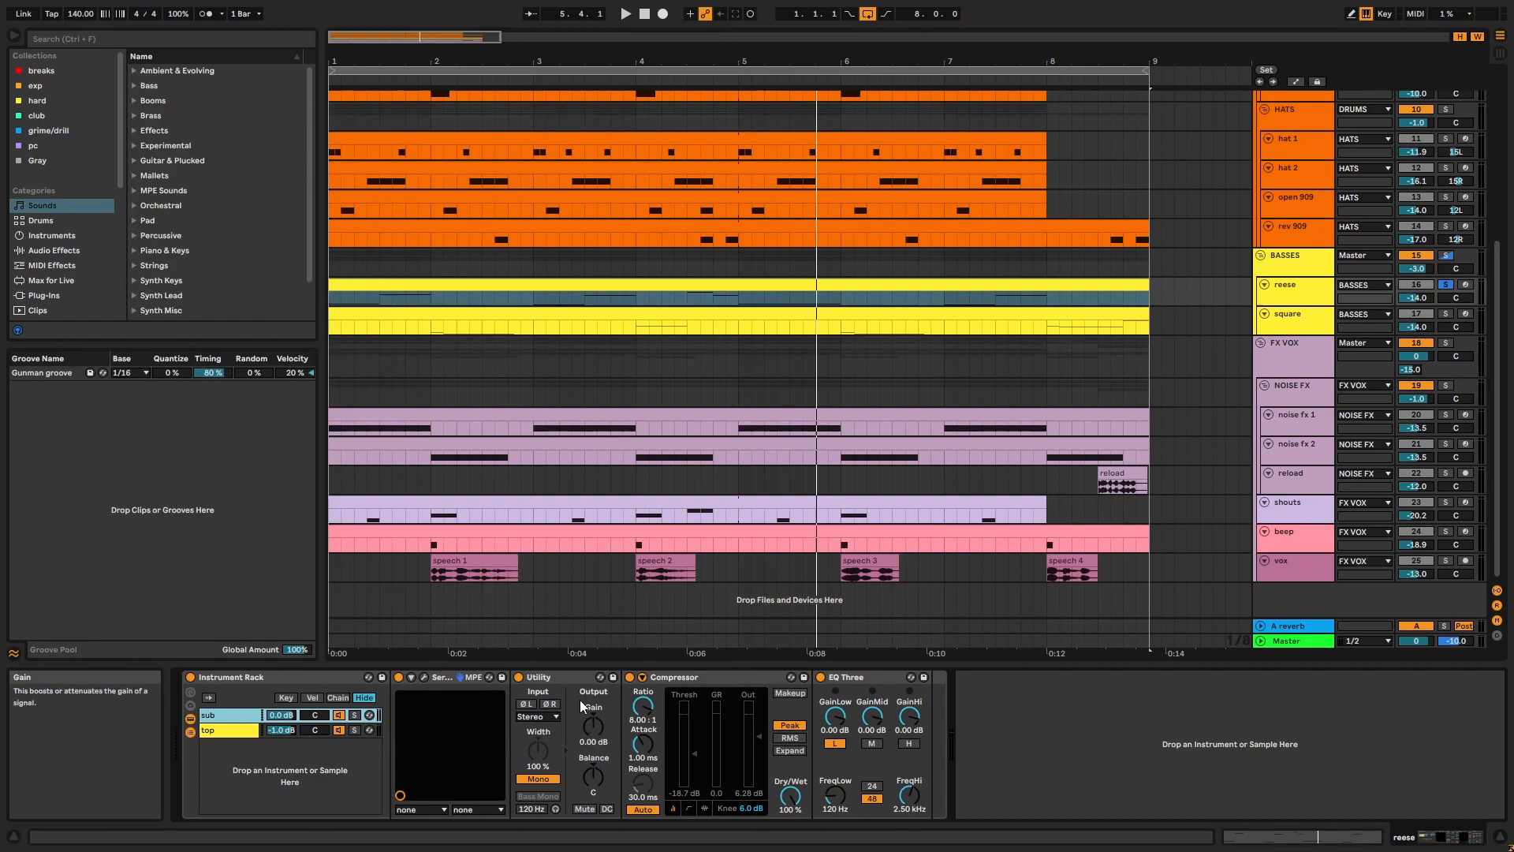
# - Examine the sub chain's Utility, Compressor and EQ Three, playing the soloed chain with the Compressor bypassed and re-enabled
pyautogui.click(571, 679)
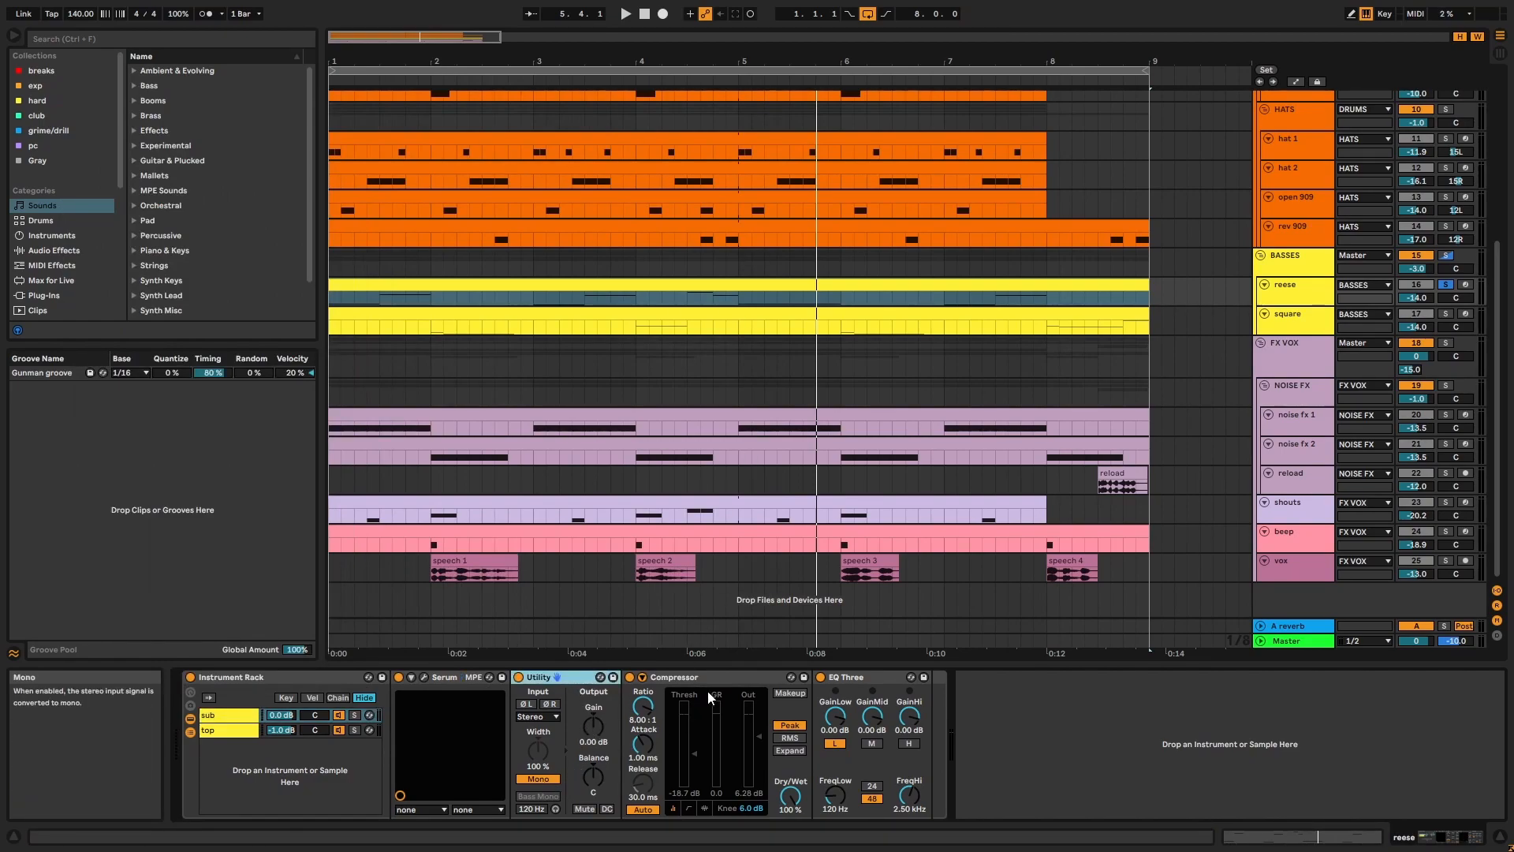
pyautogui.click(728, 678)
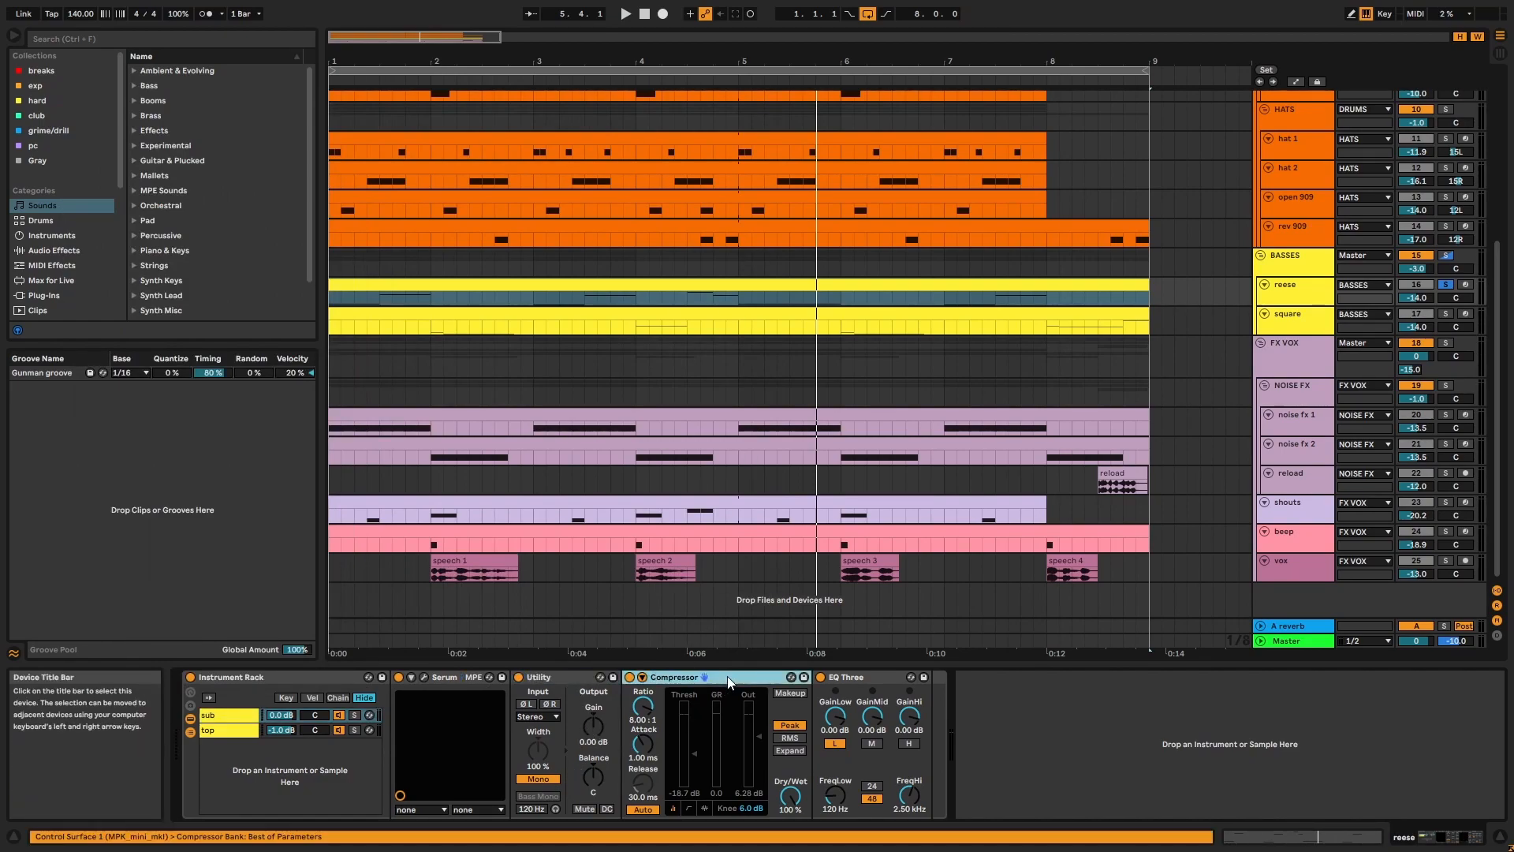
pyautogui.click(356, 715)
pyautogui.press('space')
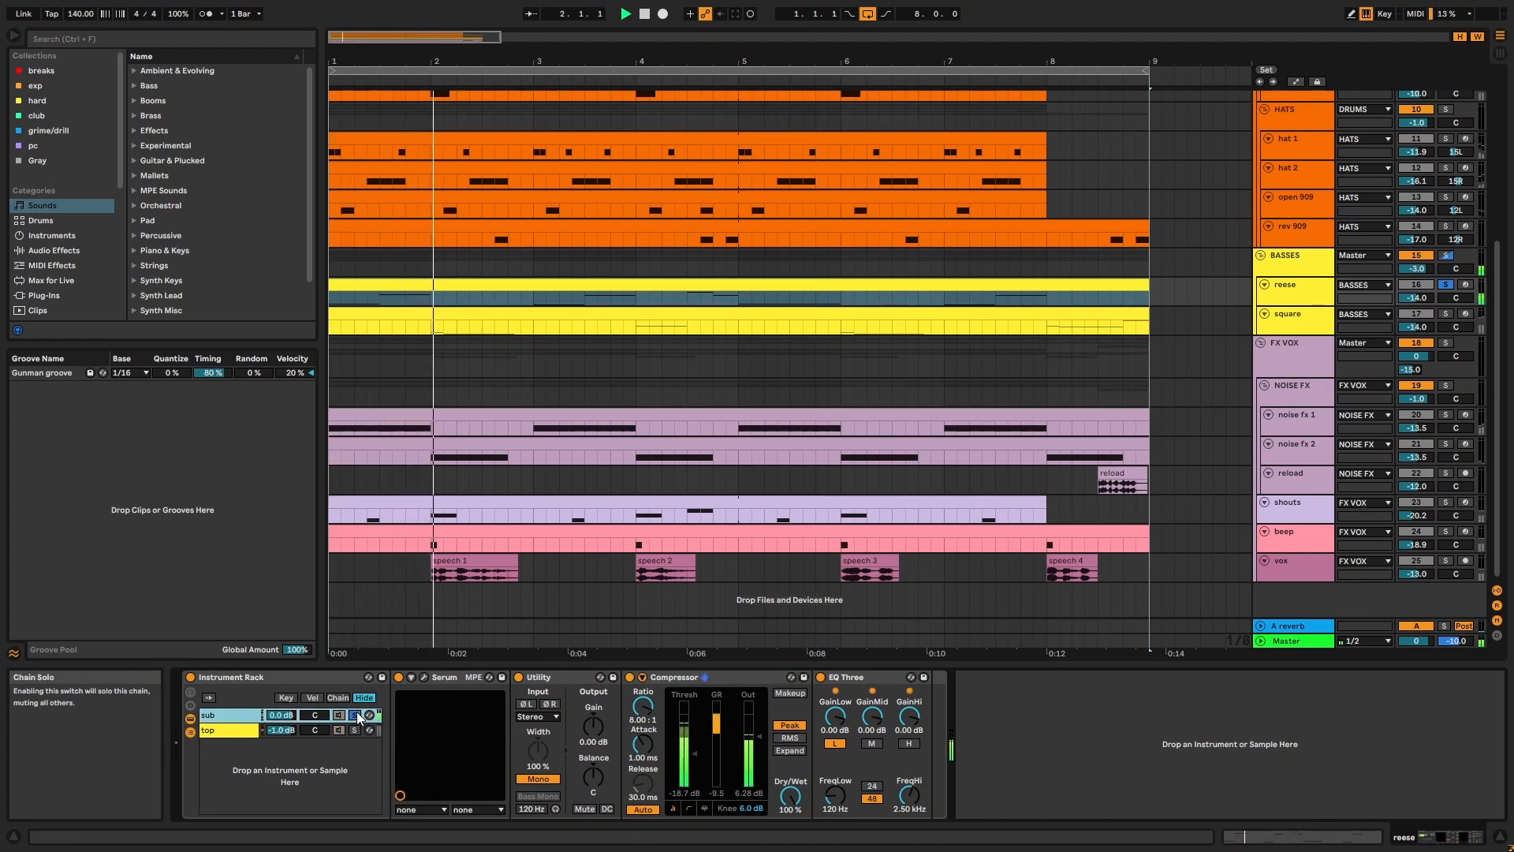
pyautogui.click(631, 678)
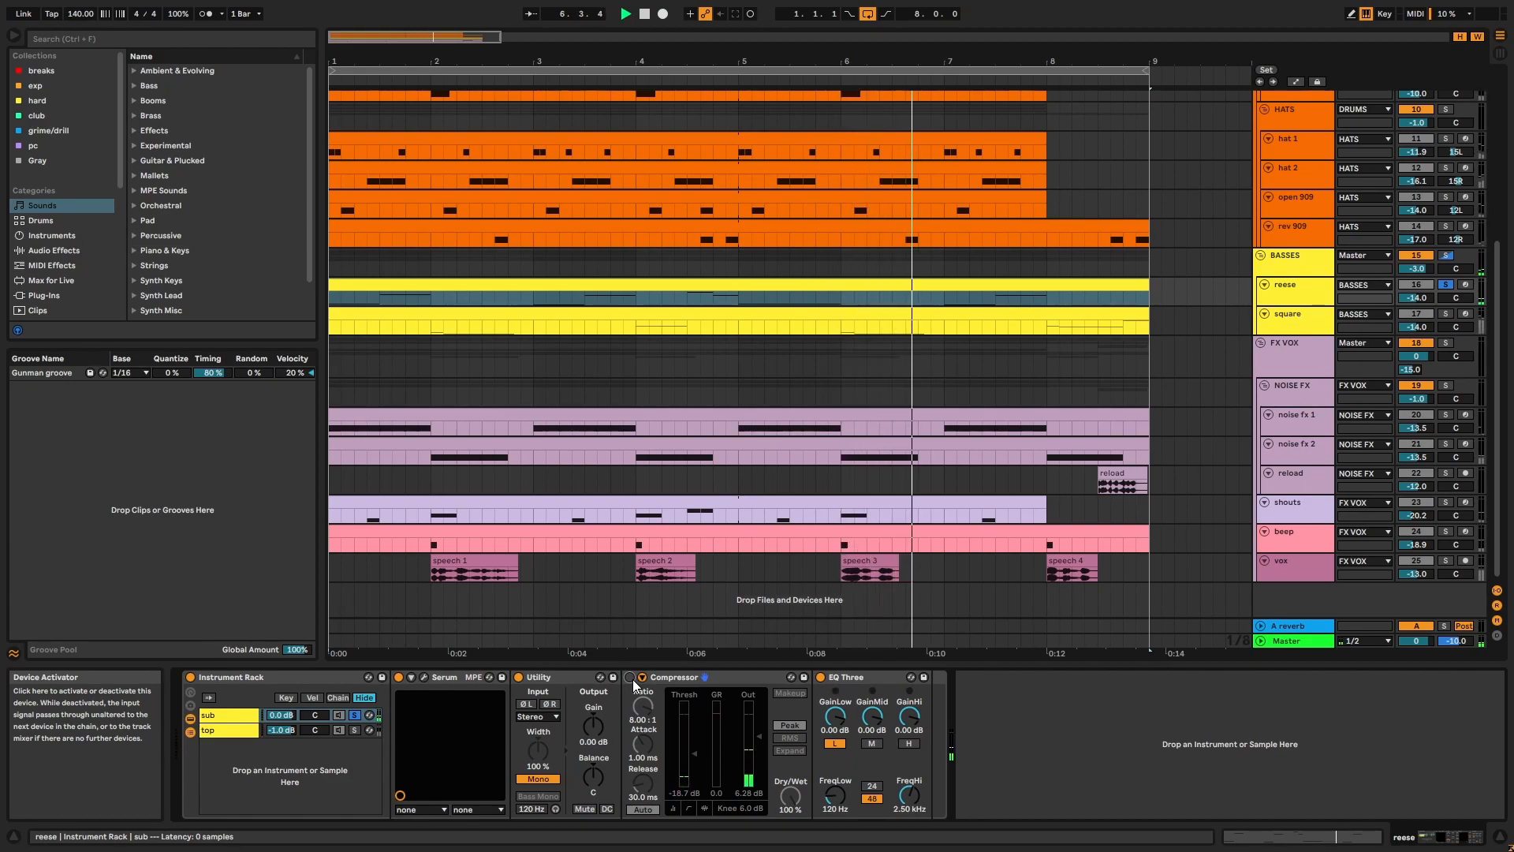
pyautogui.click(630, 677)
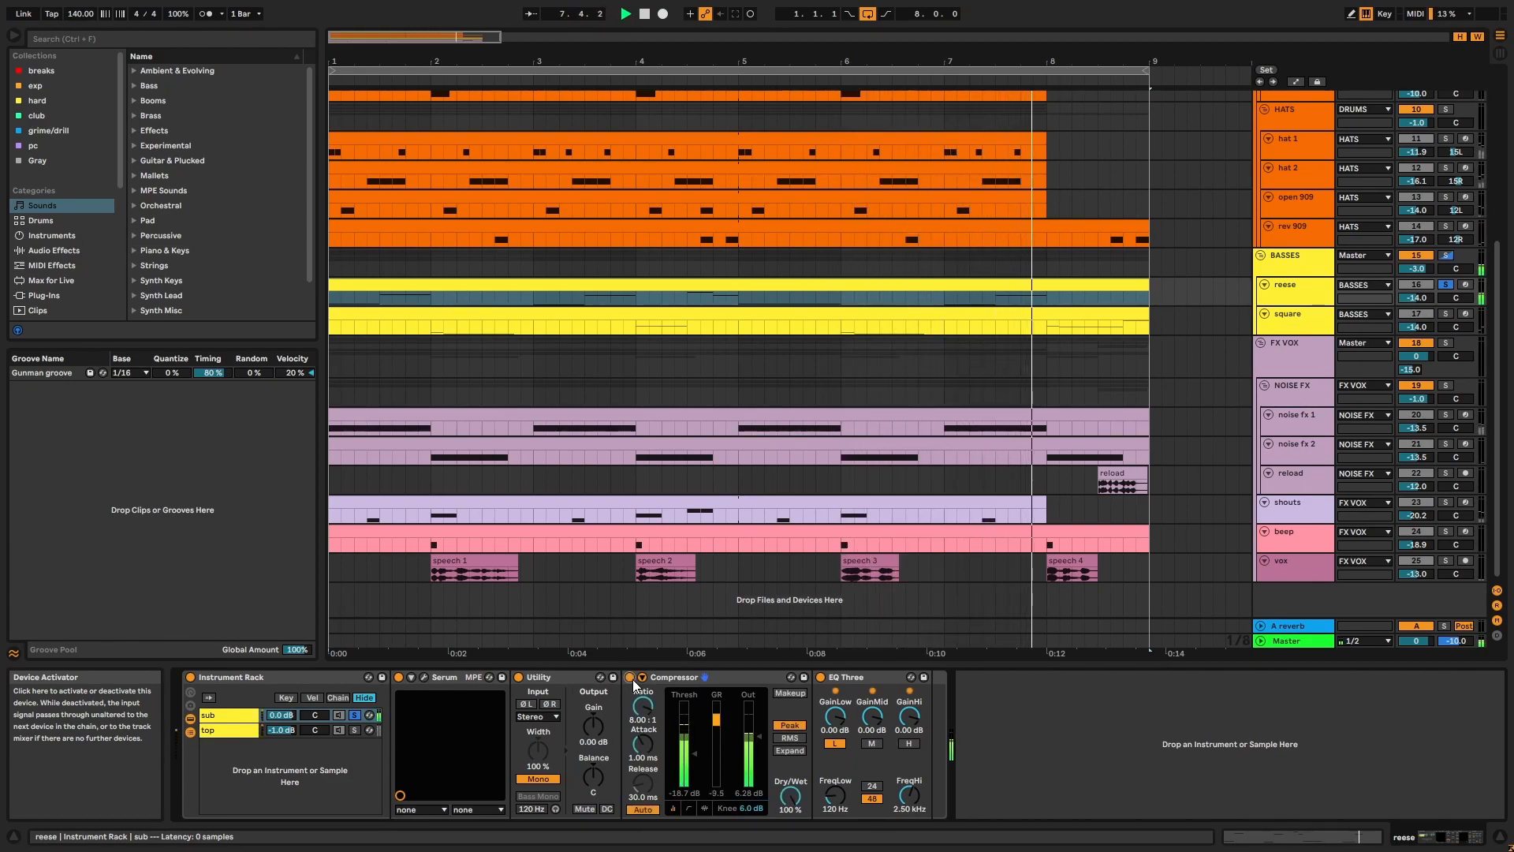
pyautogui.click(356, 713)
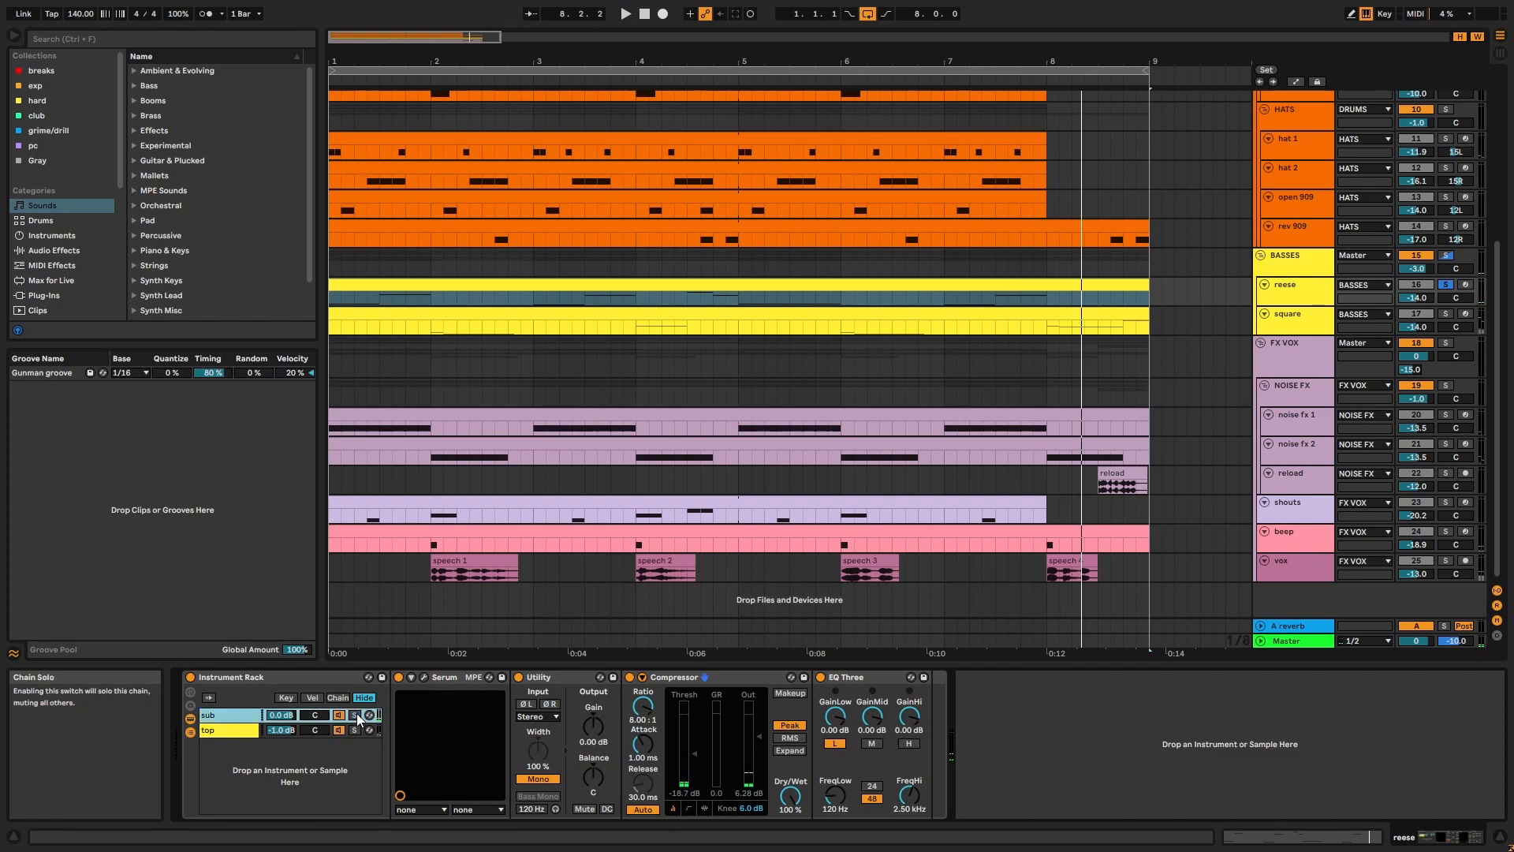
pyautogui.click(854, 680)
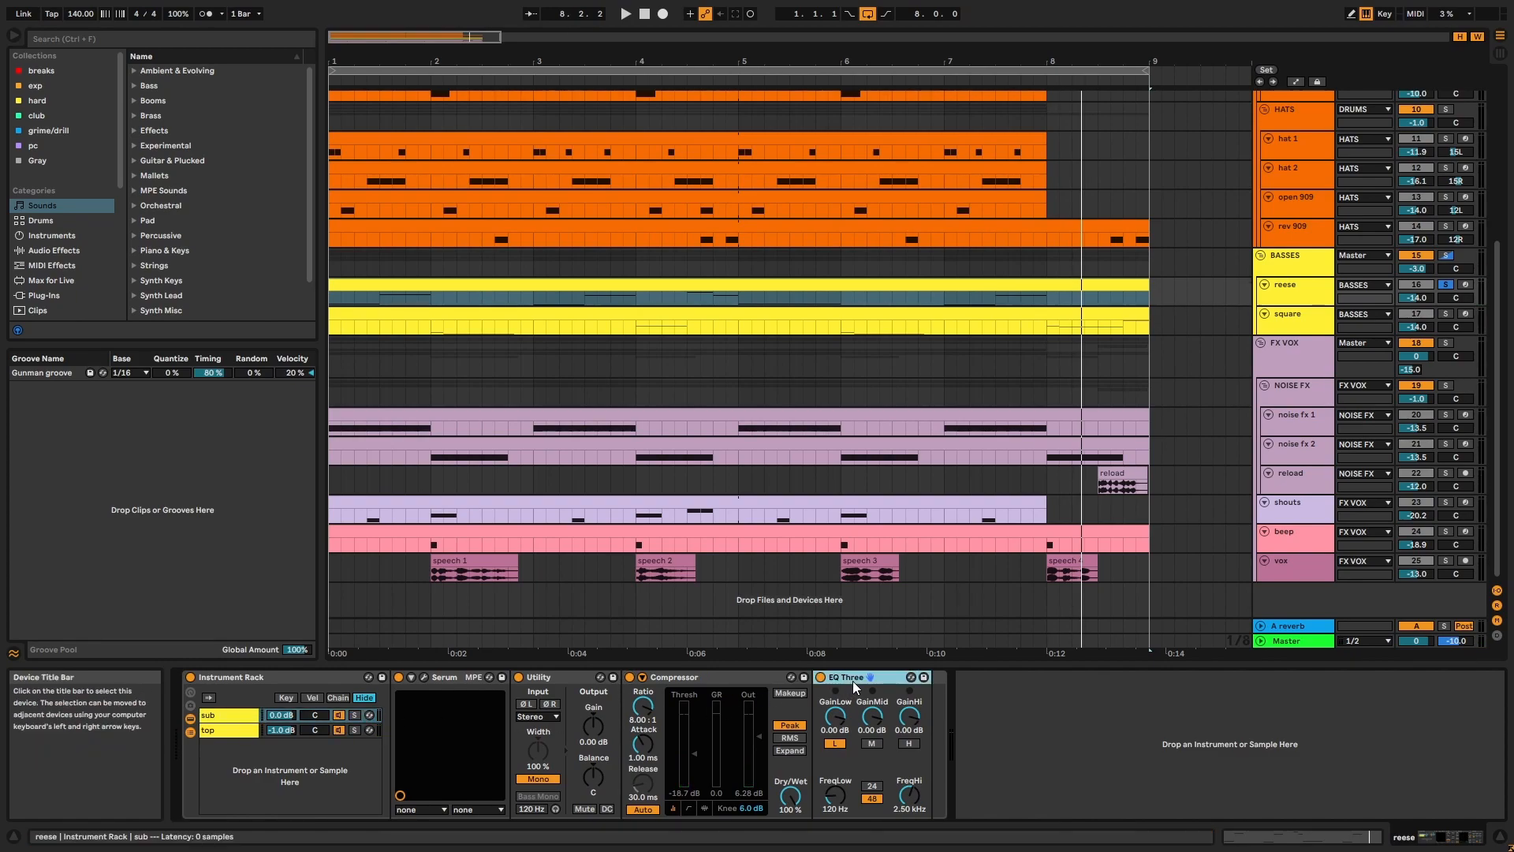
# - Examine the oscillator and effects pages of the top chain's Serum, including distortion and flanger, and close the plug-in window
pyautogui.click(213, 732)
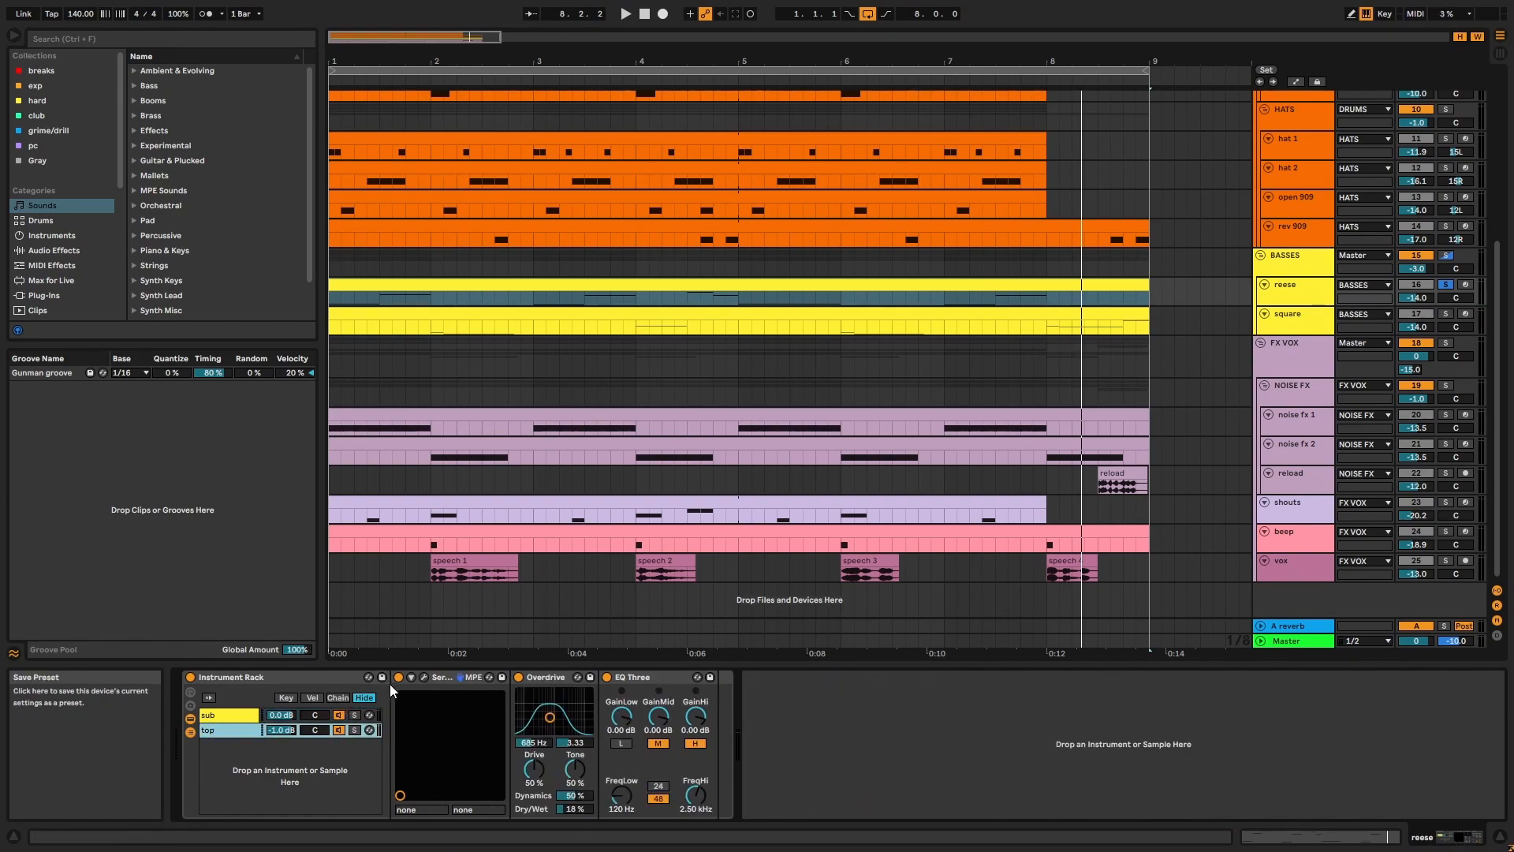
pyautogui.click(424, 678)
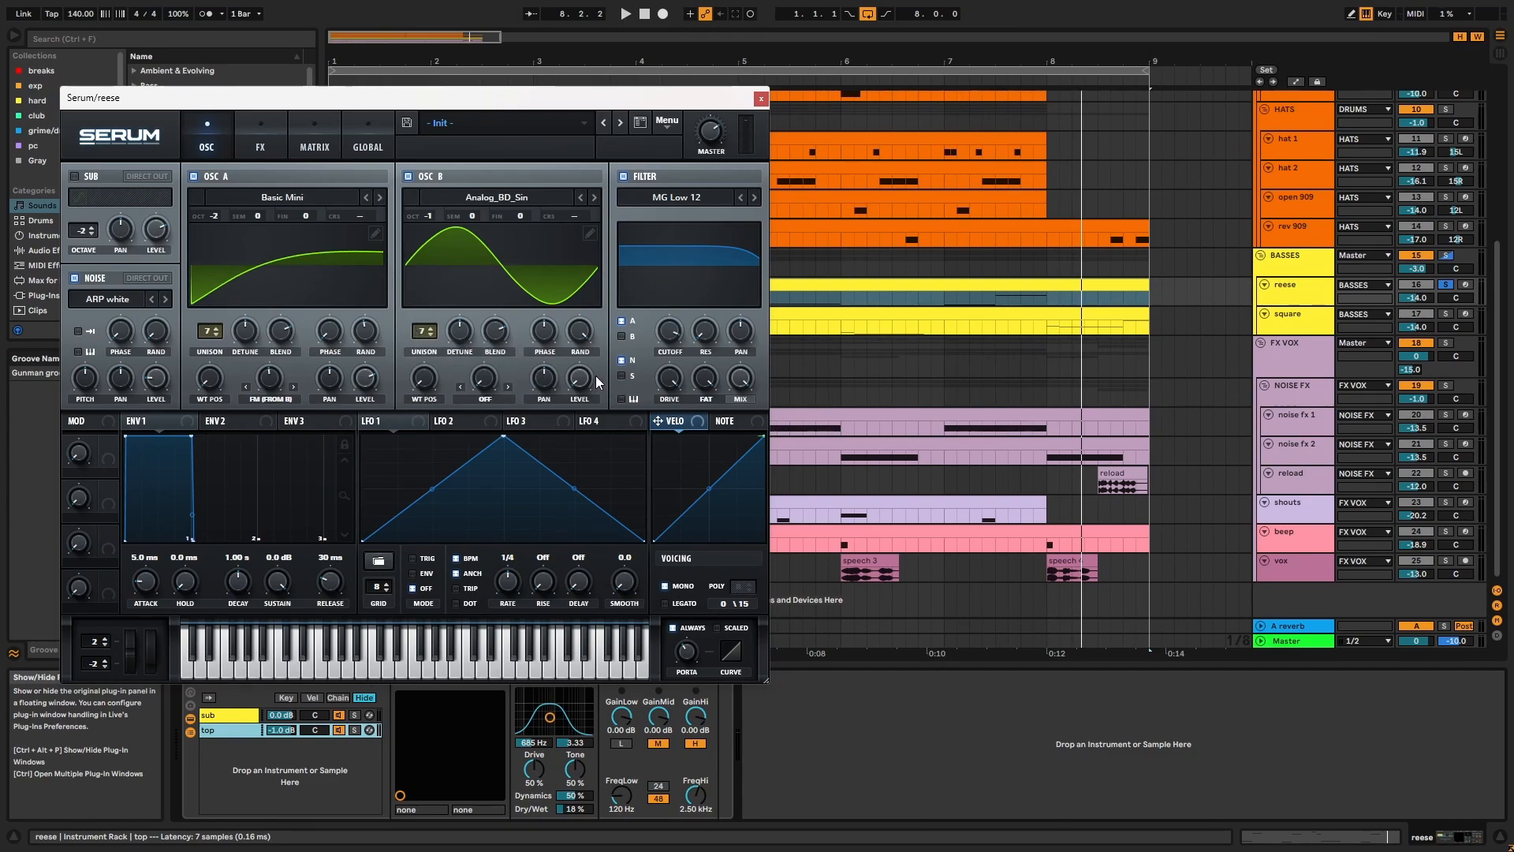
pyautogui.click(241, 129)
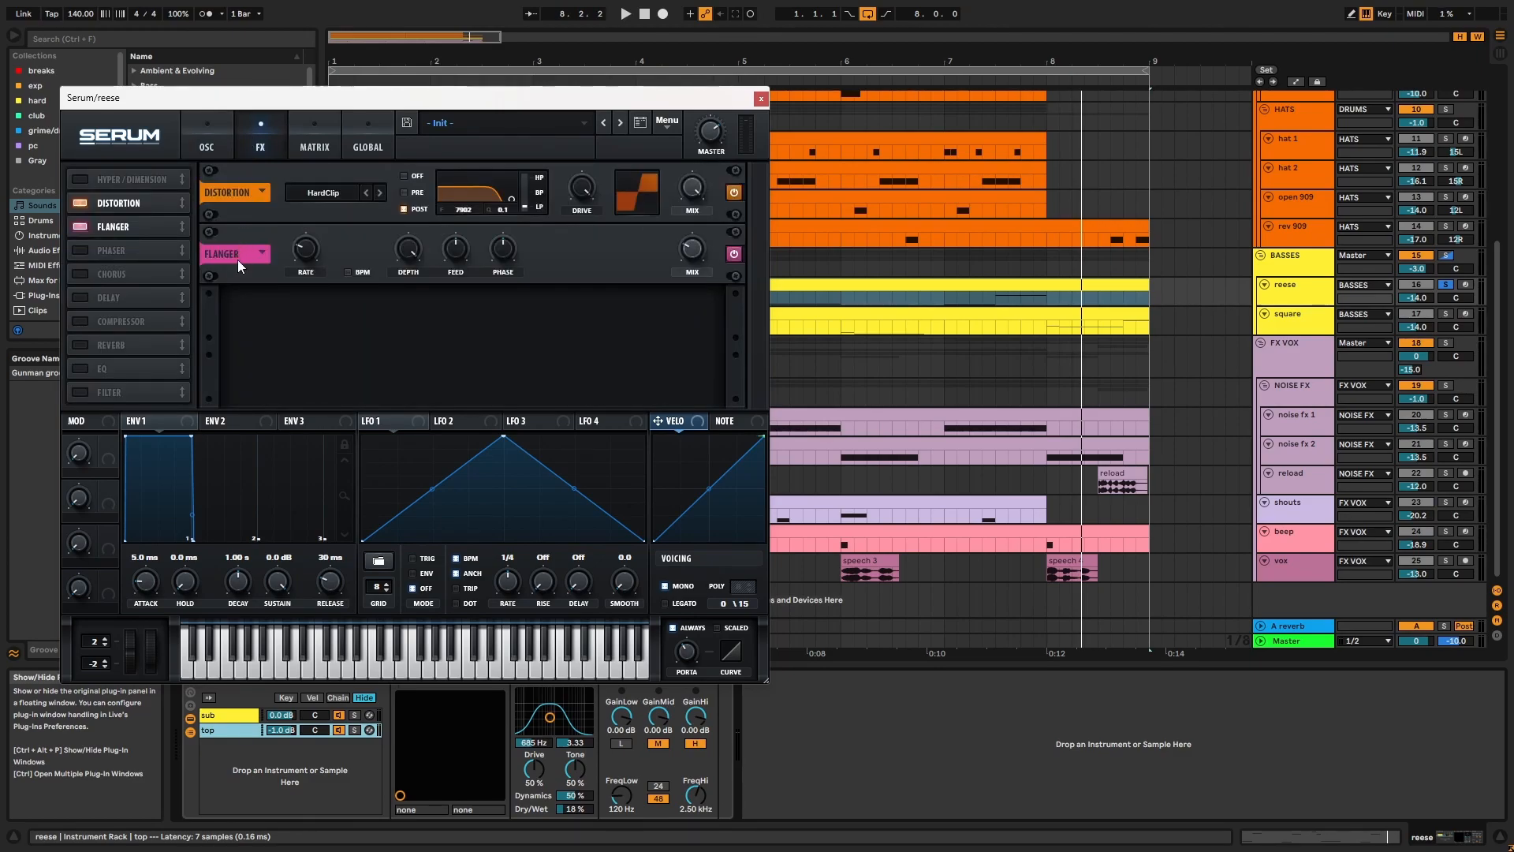
pyautogui.hotkey('ctrl', 'alt', 'p')
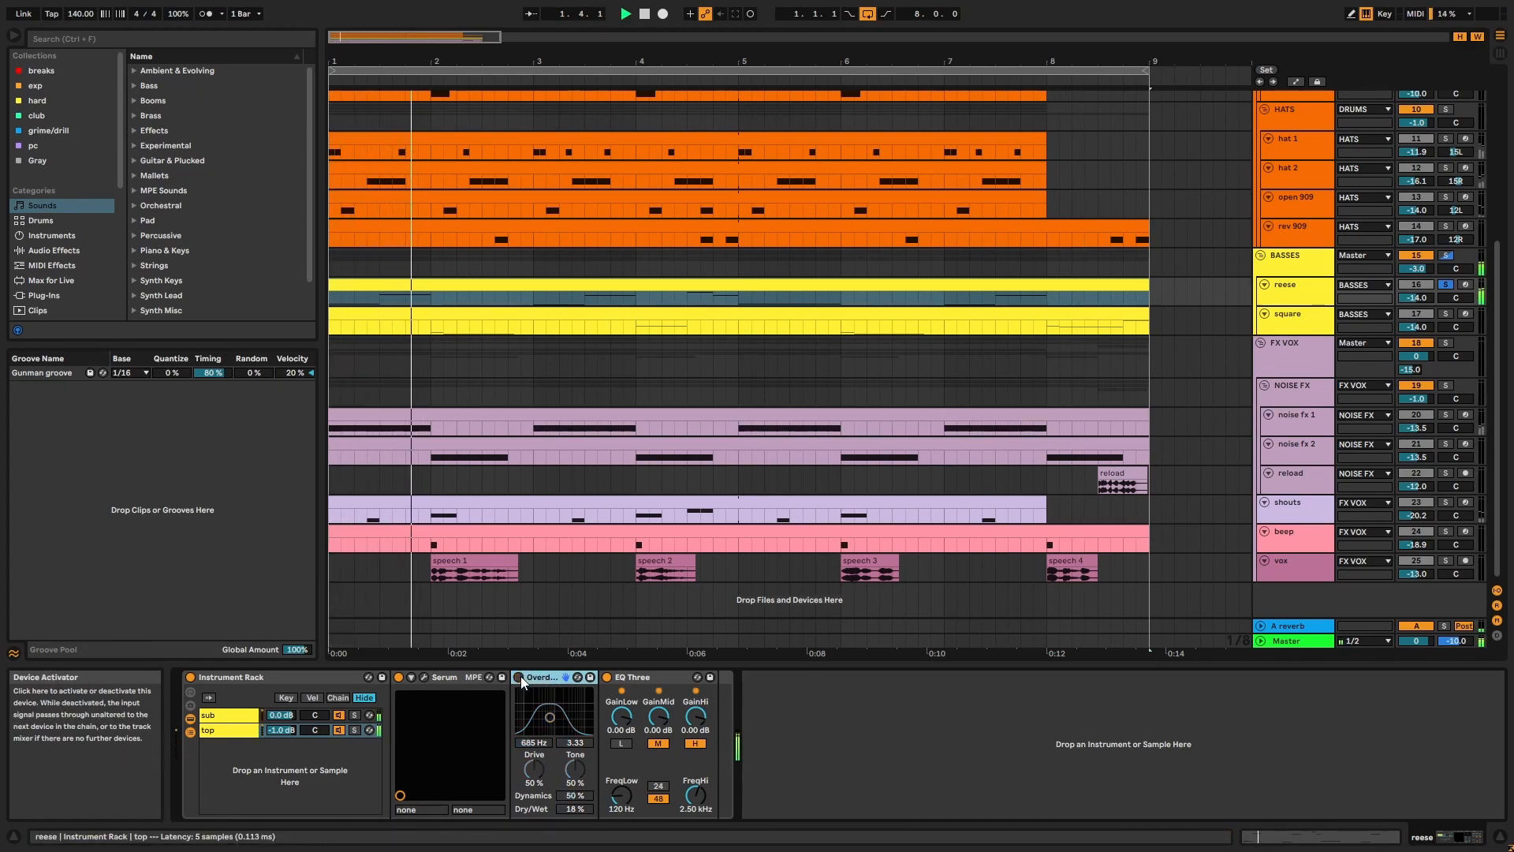
# - Compare the reese bass with the top chain's Overdrive off and on during playback, and stop playing
pyautogui.click(521, 676)
pyautogui.press('space')
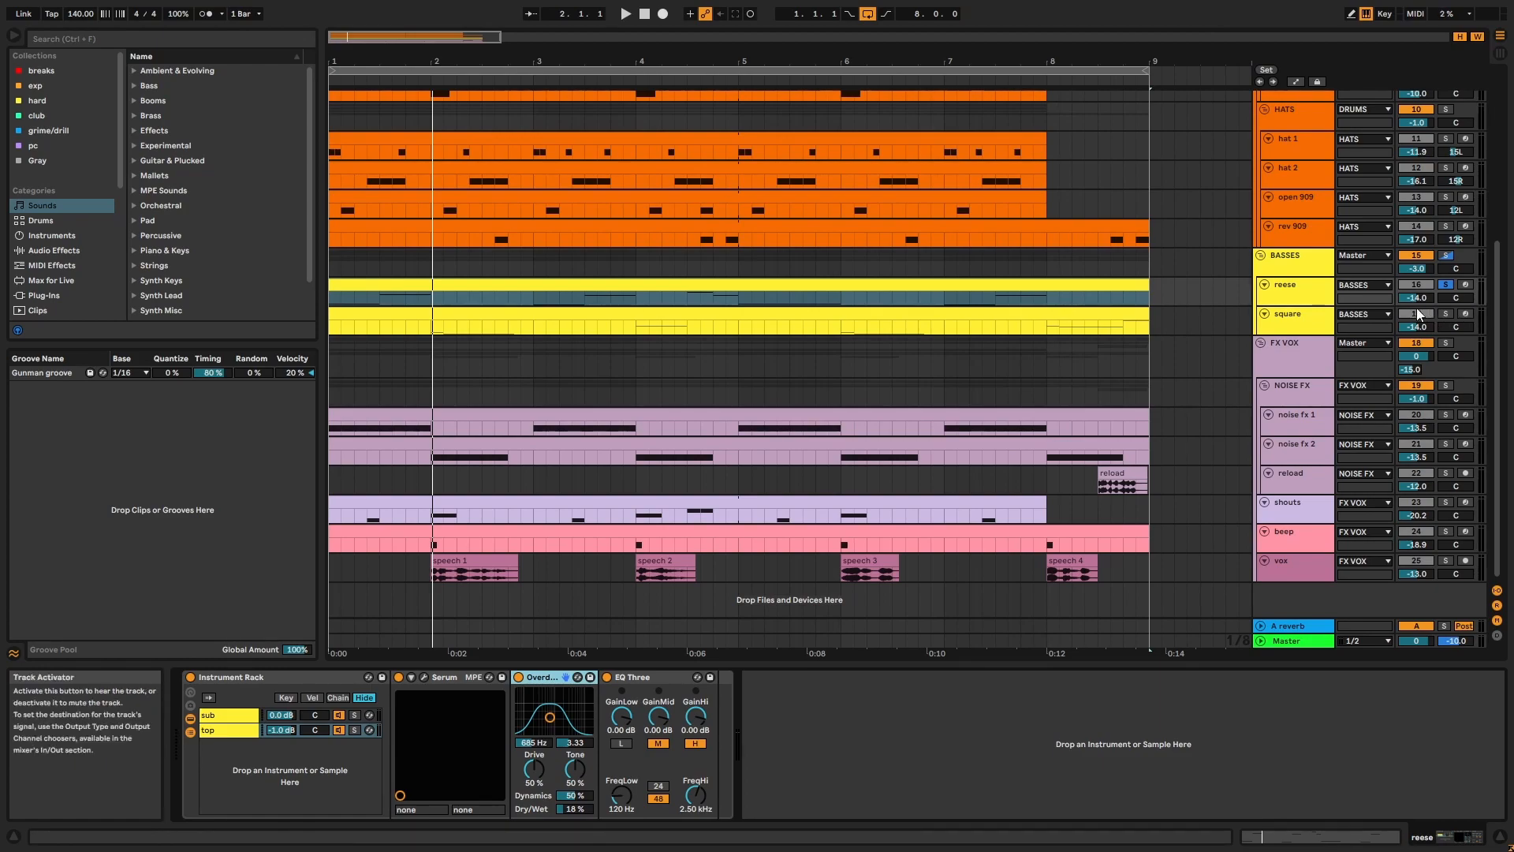
# - Solo the square track and play its clip while viewing its notes
pyautogui.click(1446, 315)
pyautogui.doubleClick(1124, 315)
pyautogui.press('space')
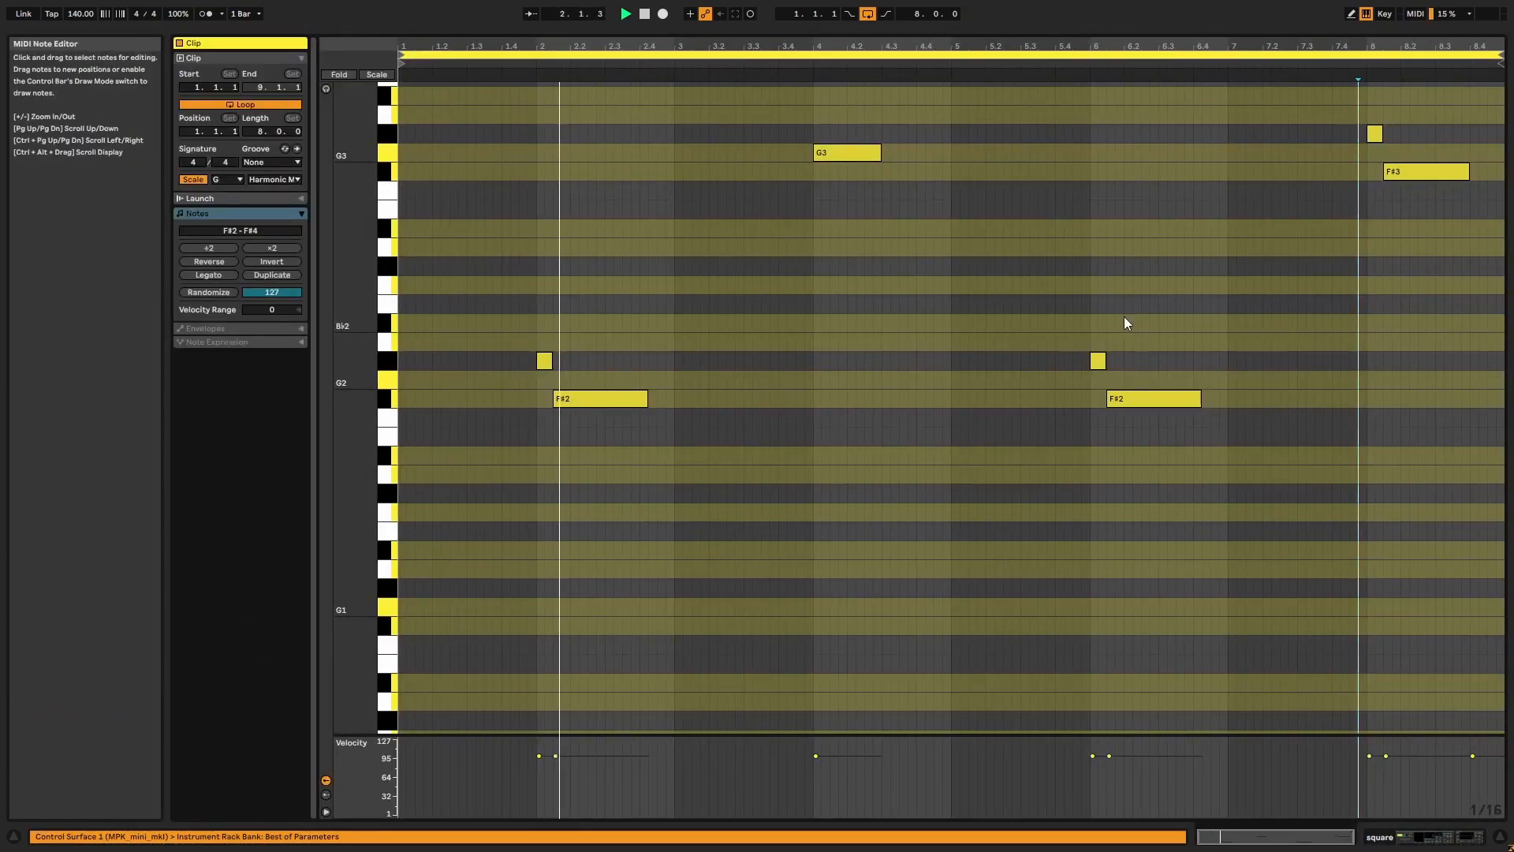
# - Examine the square track's sub chain, covering Serum's oscillator and effects pages, the Utility and the Compressor
pyautogui.hotkey('shift', 'Tab')
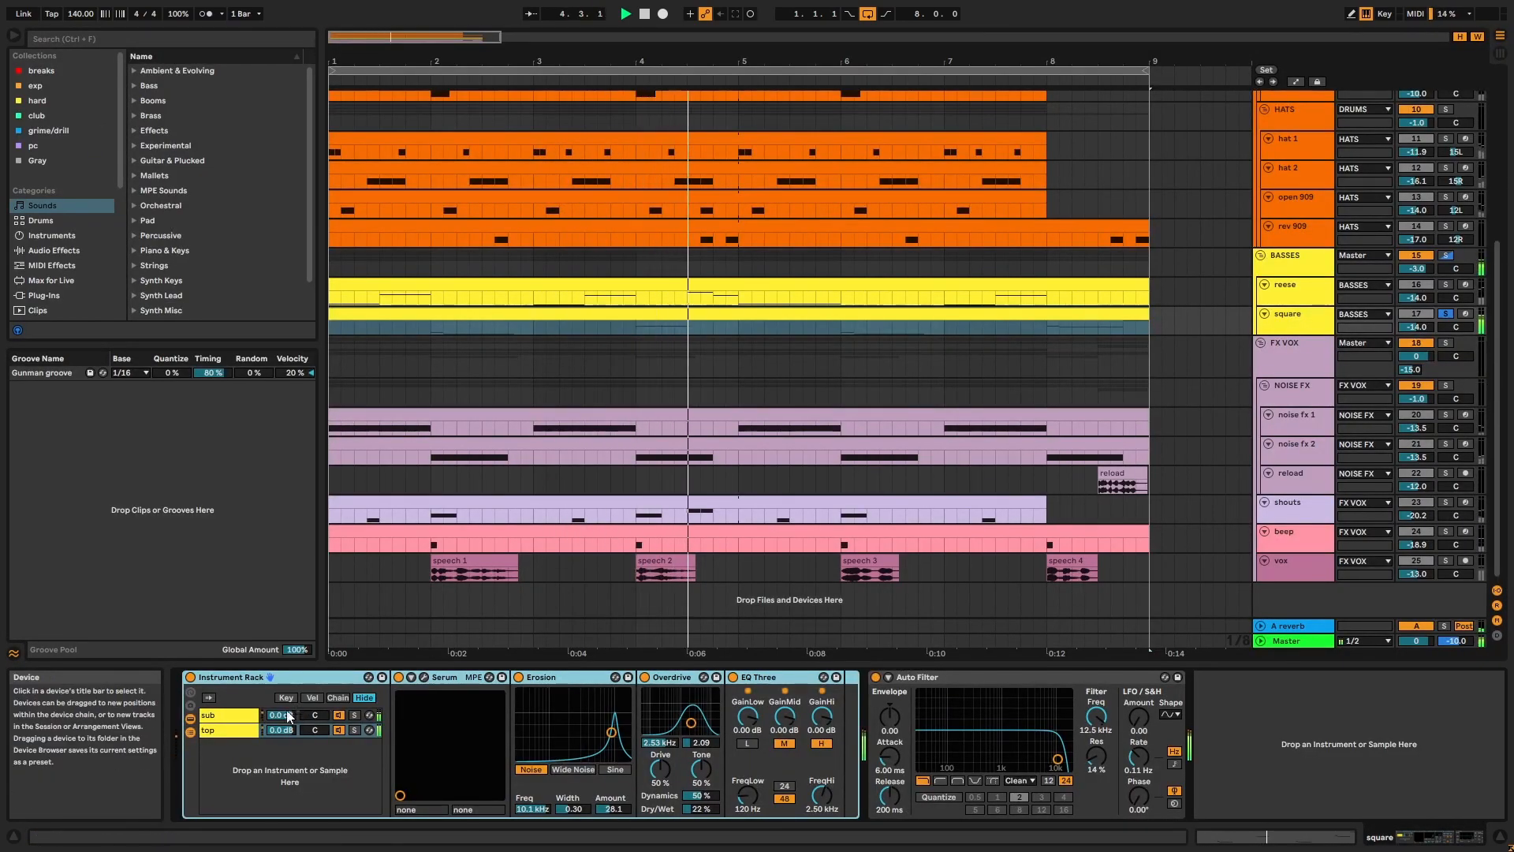
pyautogui.click(288, 743)
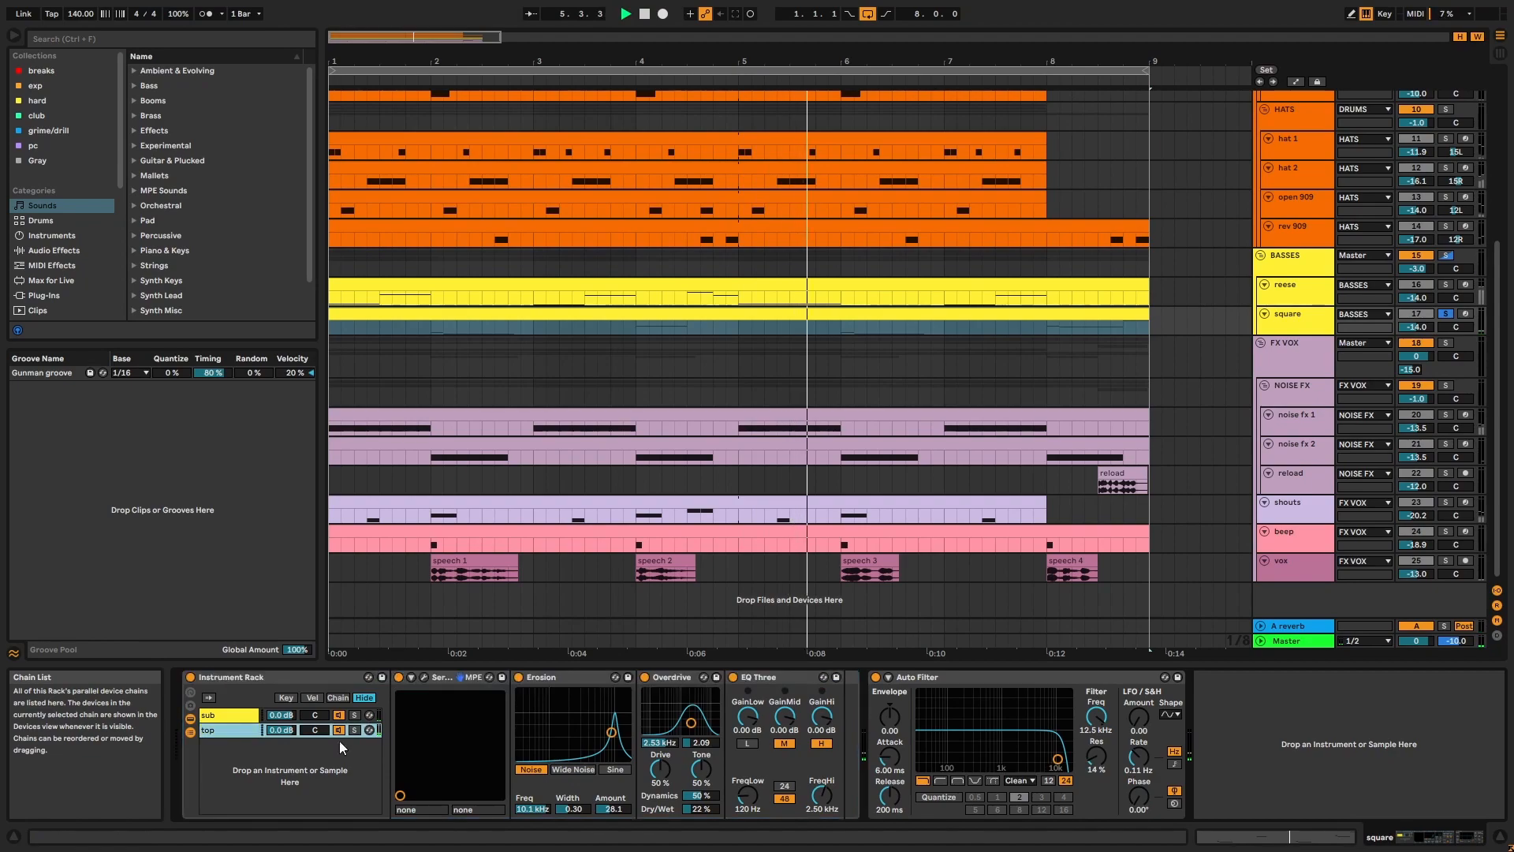
pyautogui.click(238, 718)
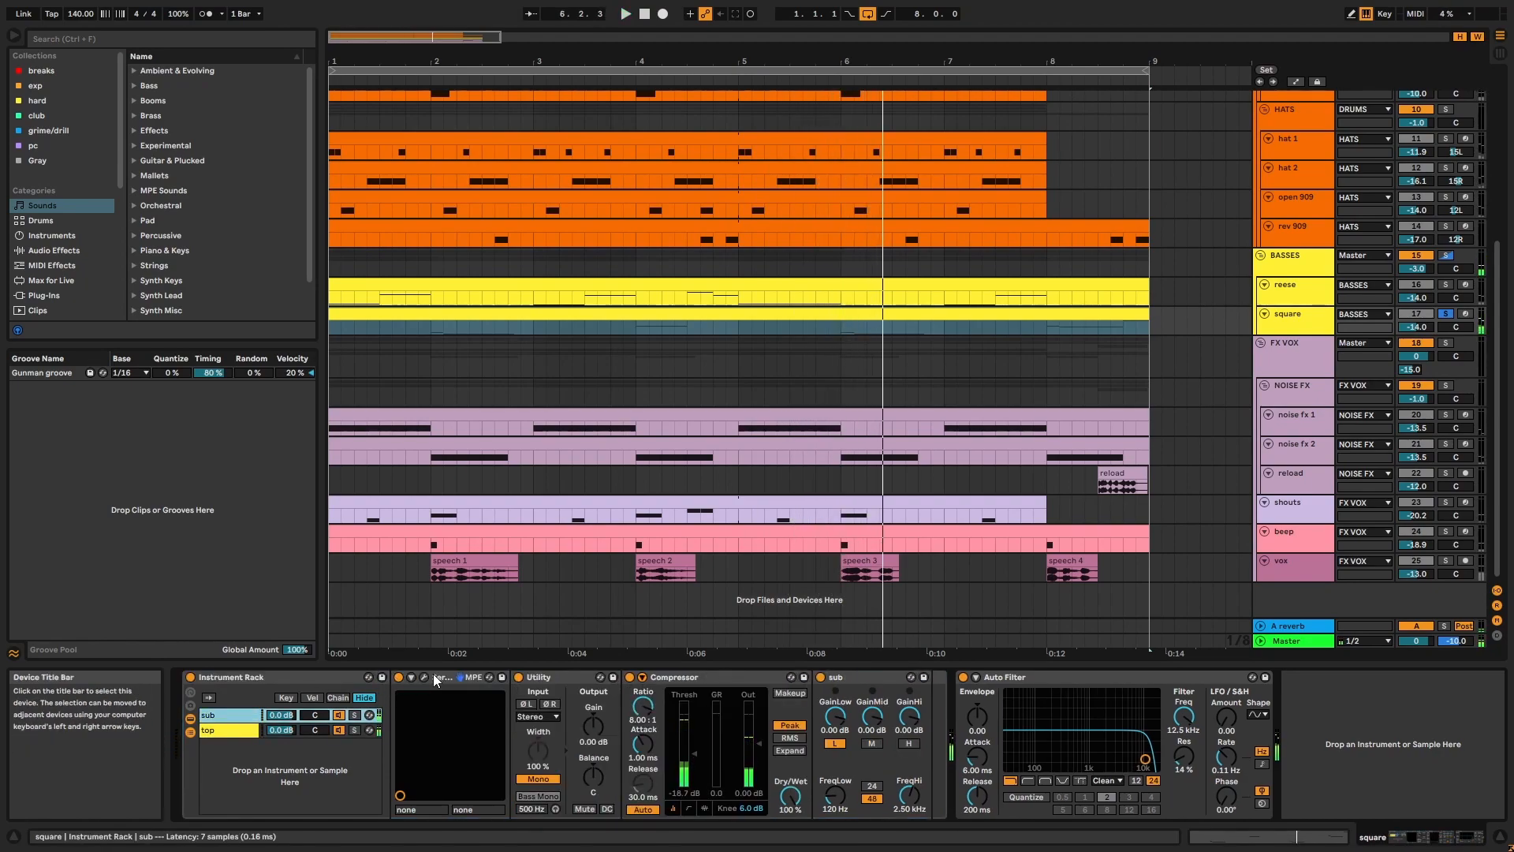
pyautogui.click(426, 678)
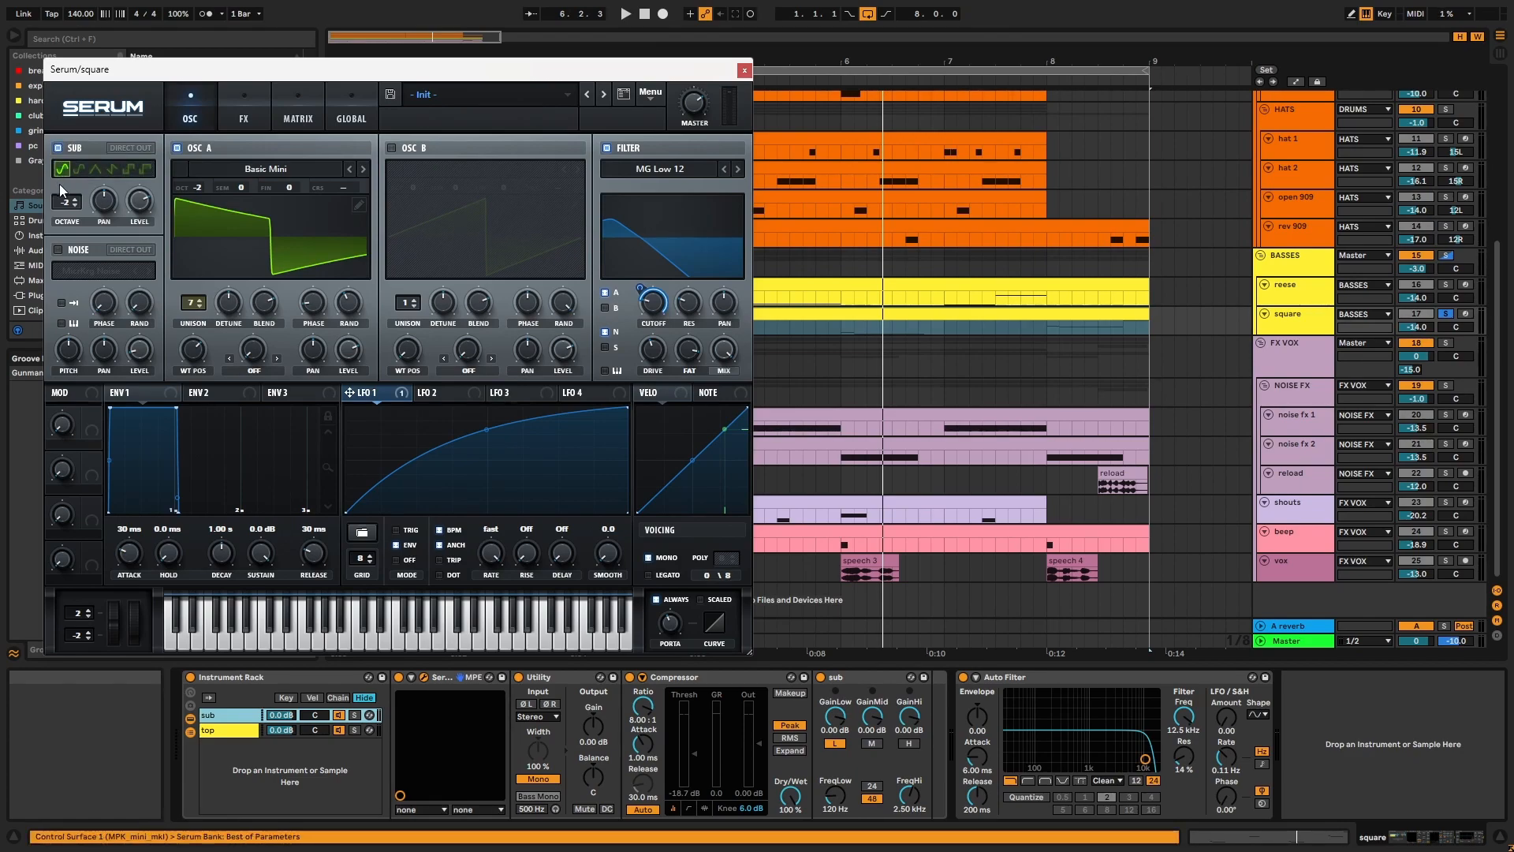
pyautogui.click(245, 119)
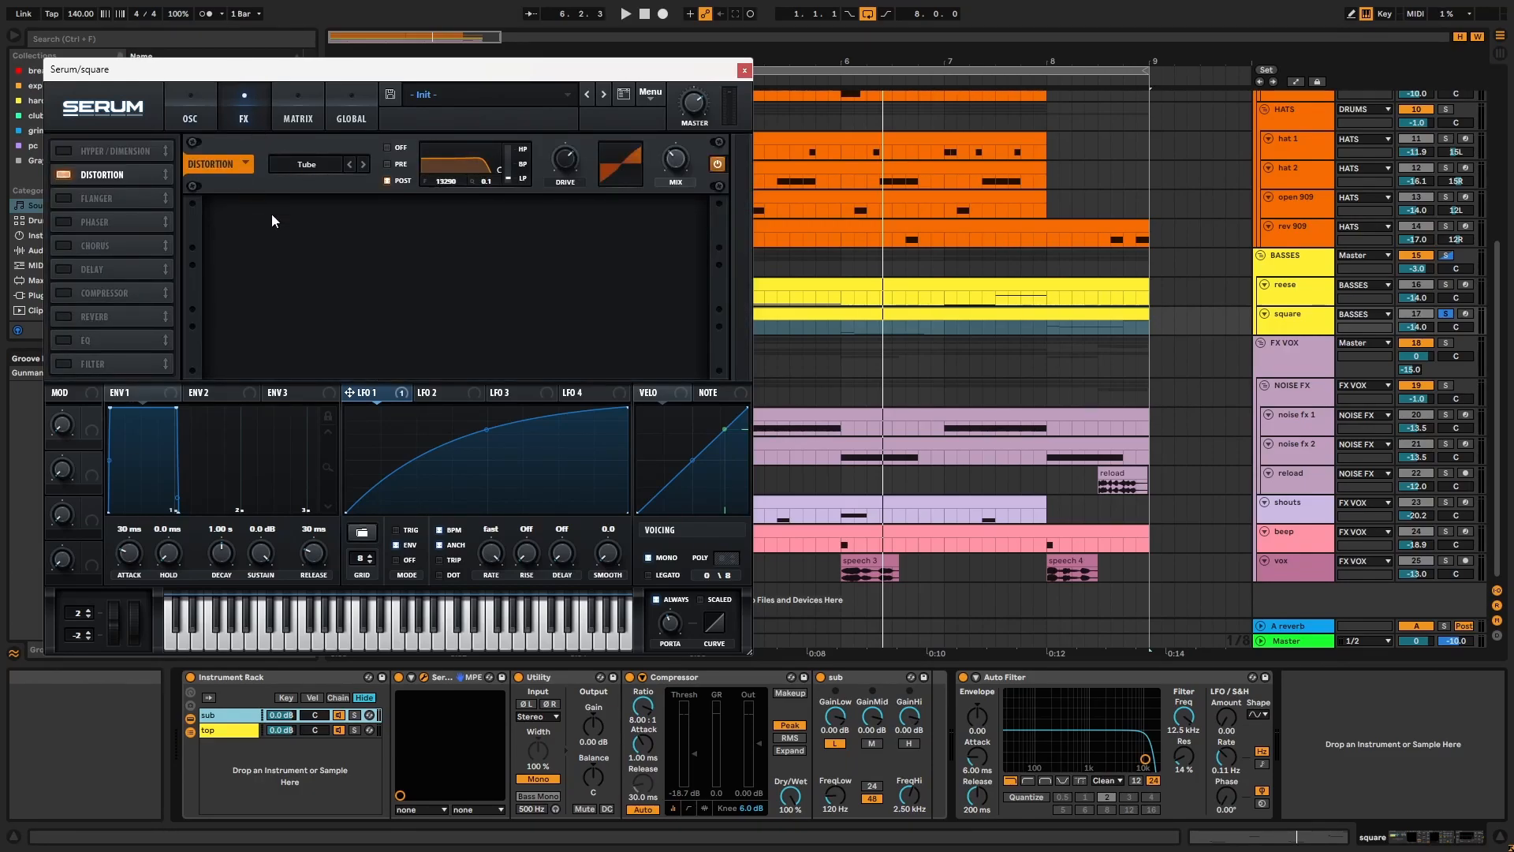
pyautogui.click(745, 68)
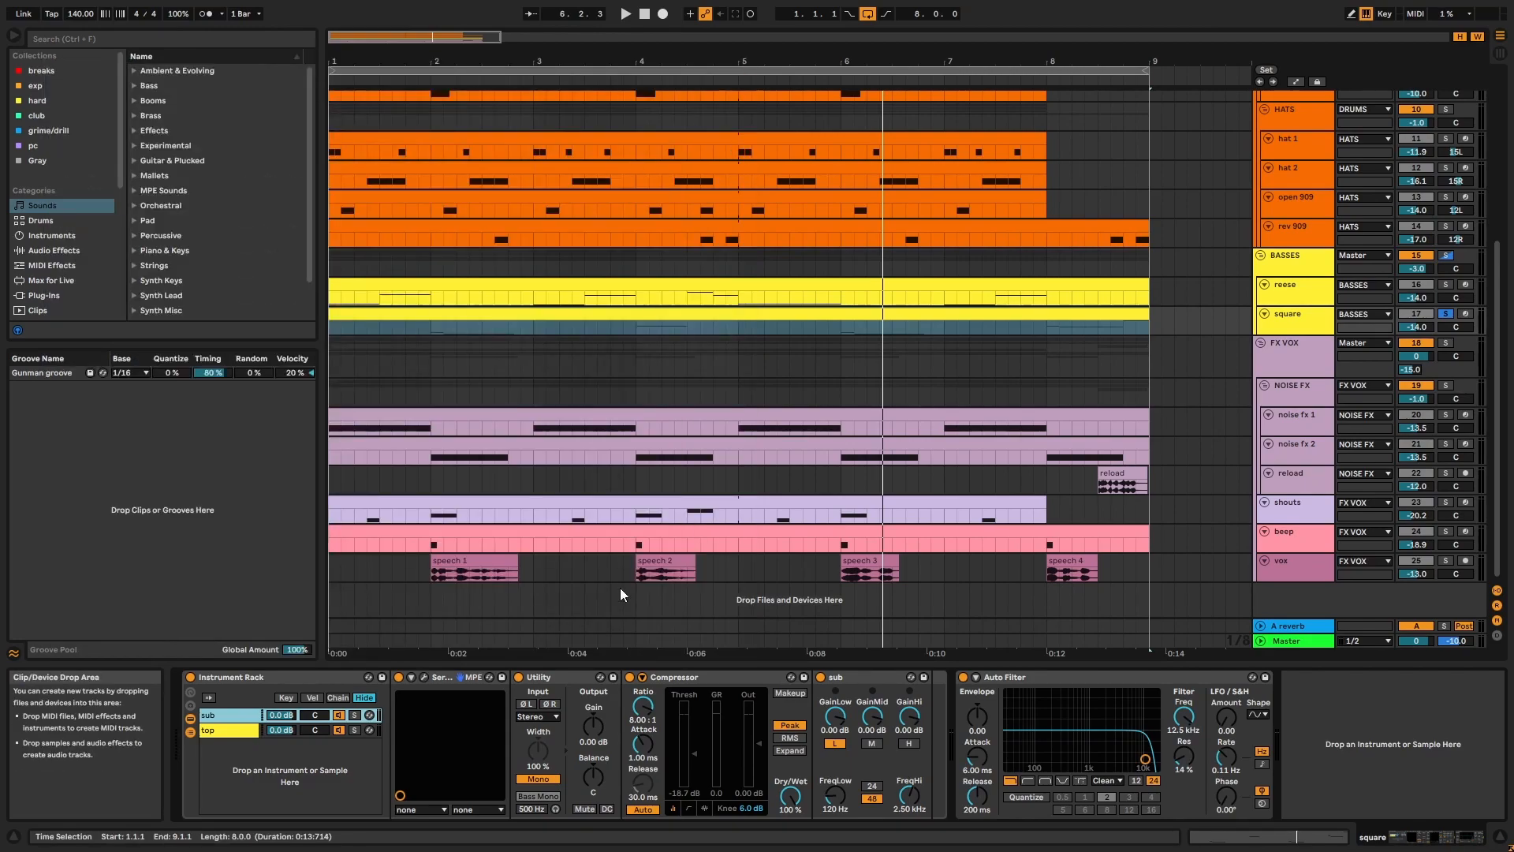
pyautogui.click(575, 675)
pyautogui.click(681, 674)
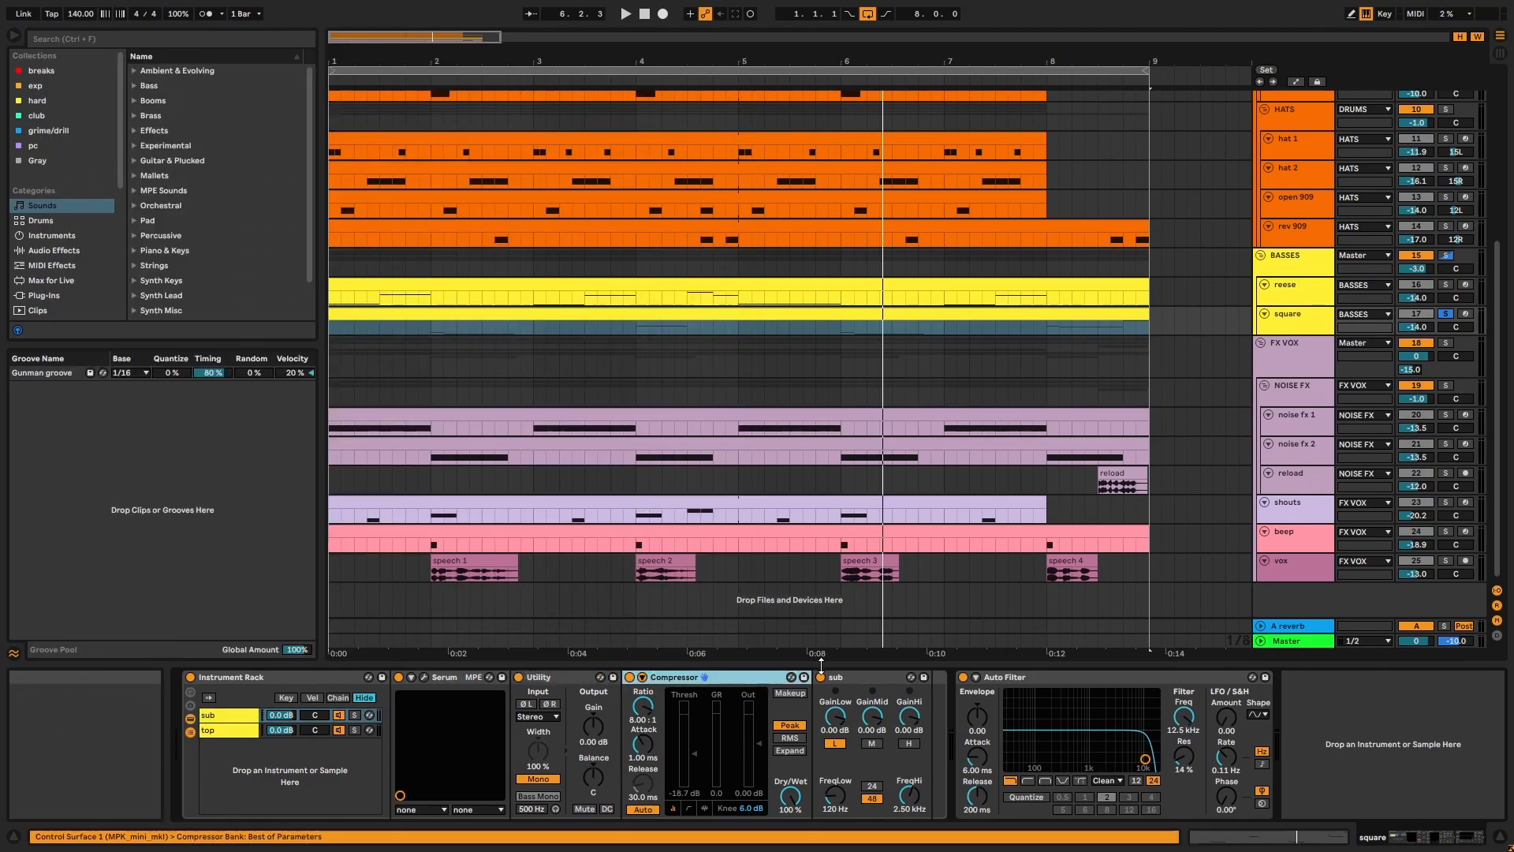
# - Examine the square track's top chain Serum, playing the sound from its oscillator page, viewing its effects page and closing the plug-in window
pyautogui.click(232, 736)
pyautogui.click(420, 677)
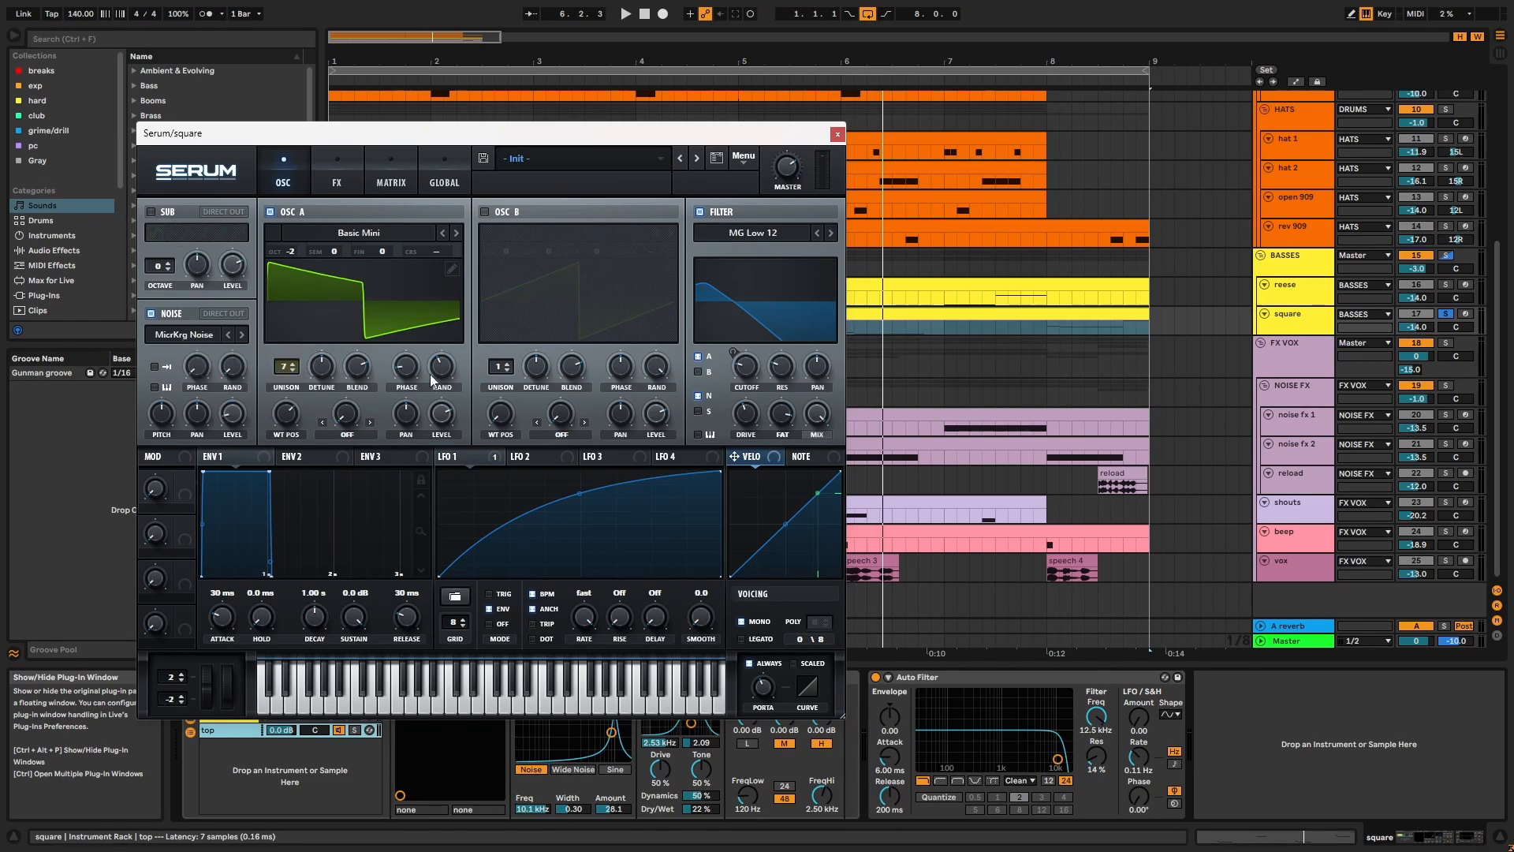
pyautogui.press('space')
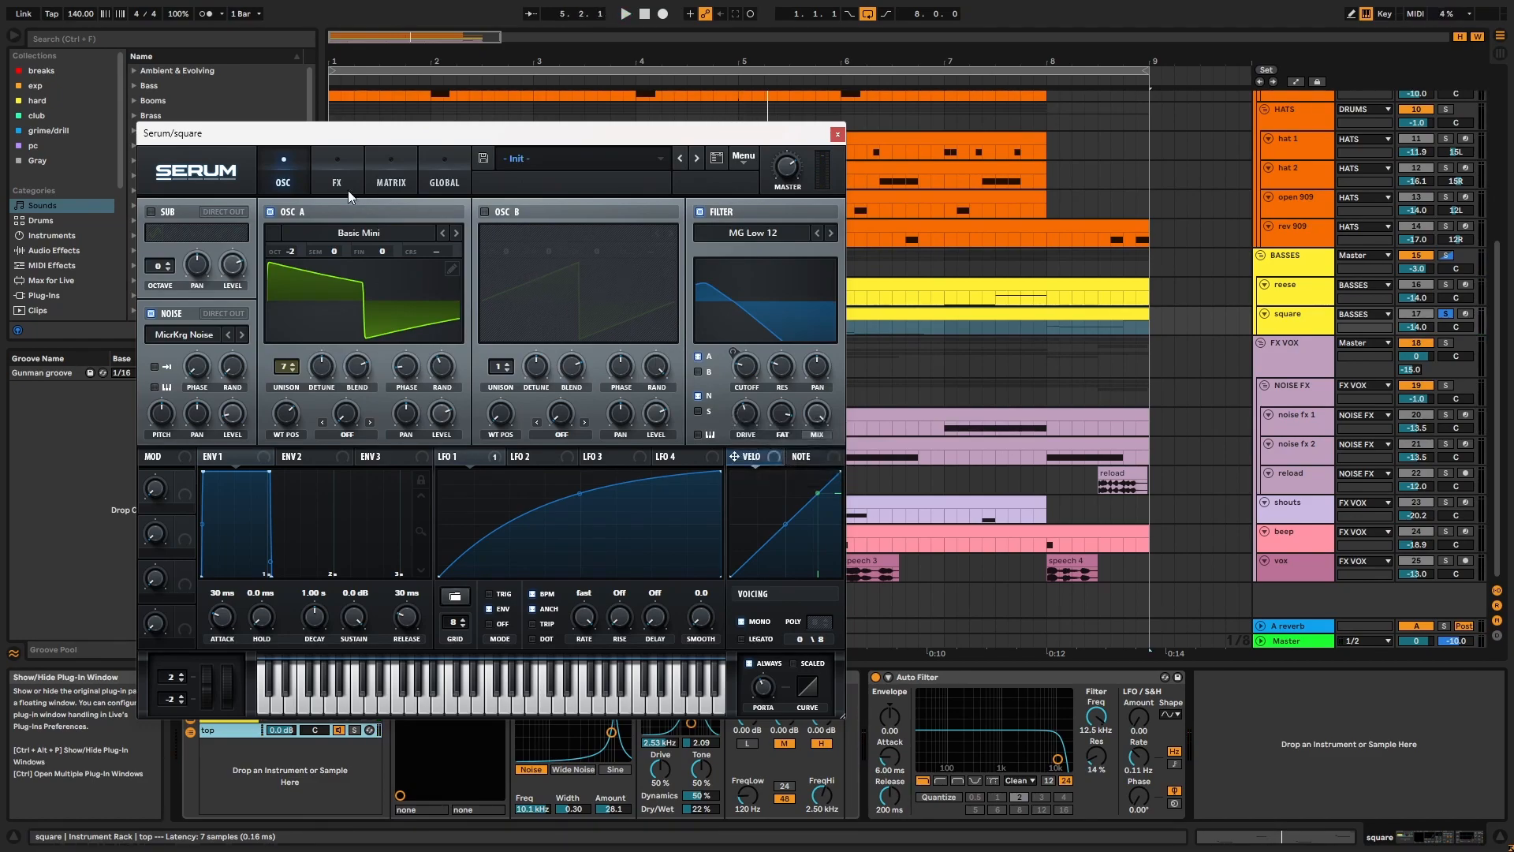
pyautogui.click(348, 190)
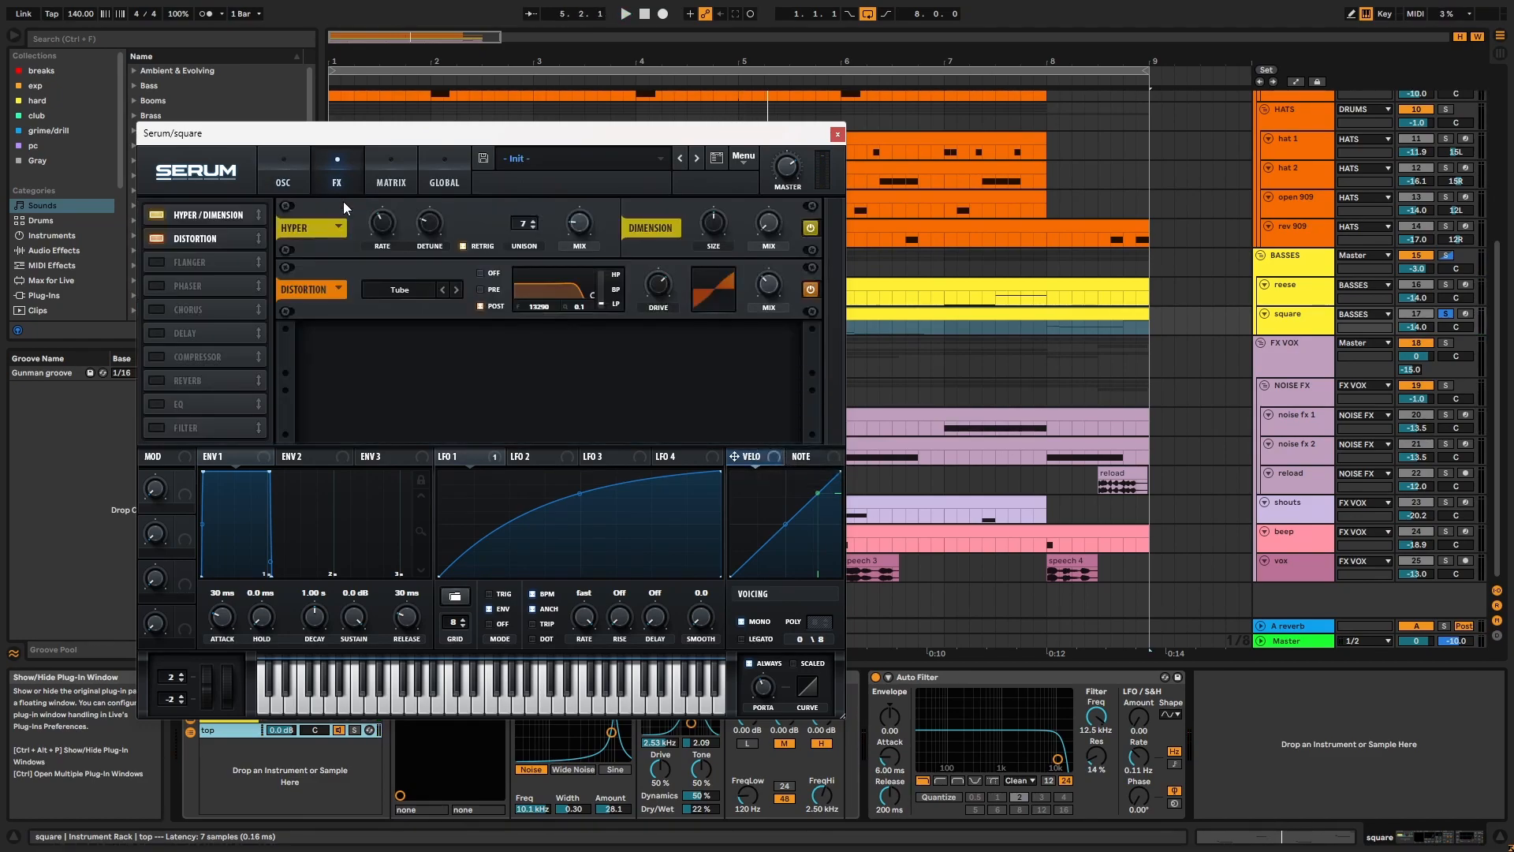
pyautogui.click(836, 134)
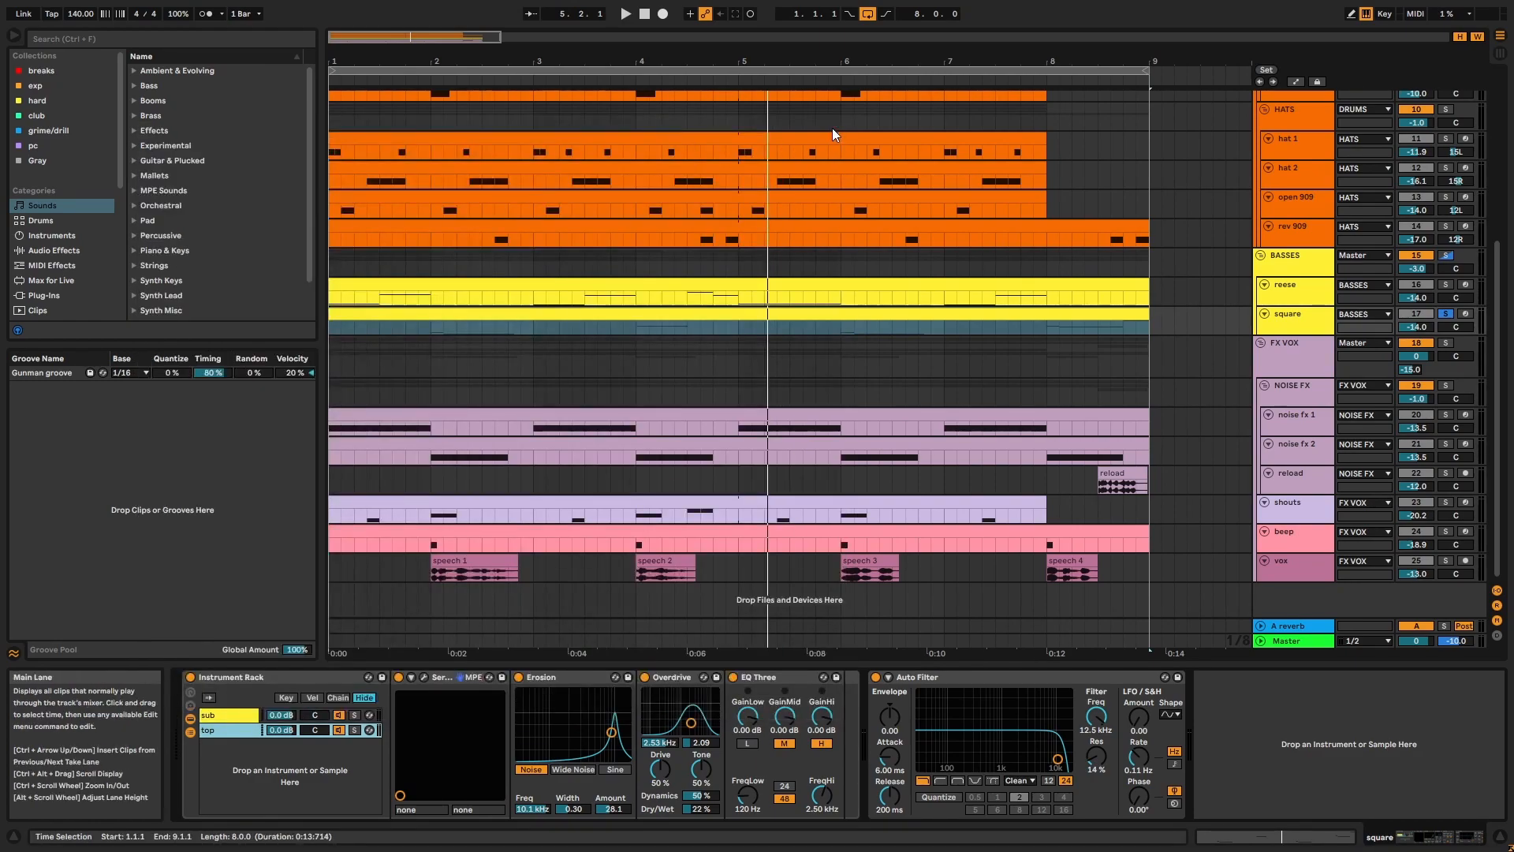
# - Examine the top chain's Erosion, Overdrive and EQ Three
pyautogui.click(555, 674)
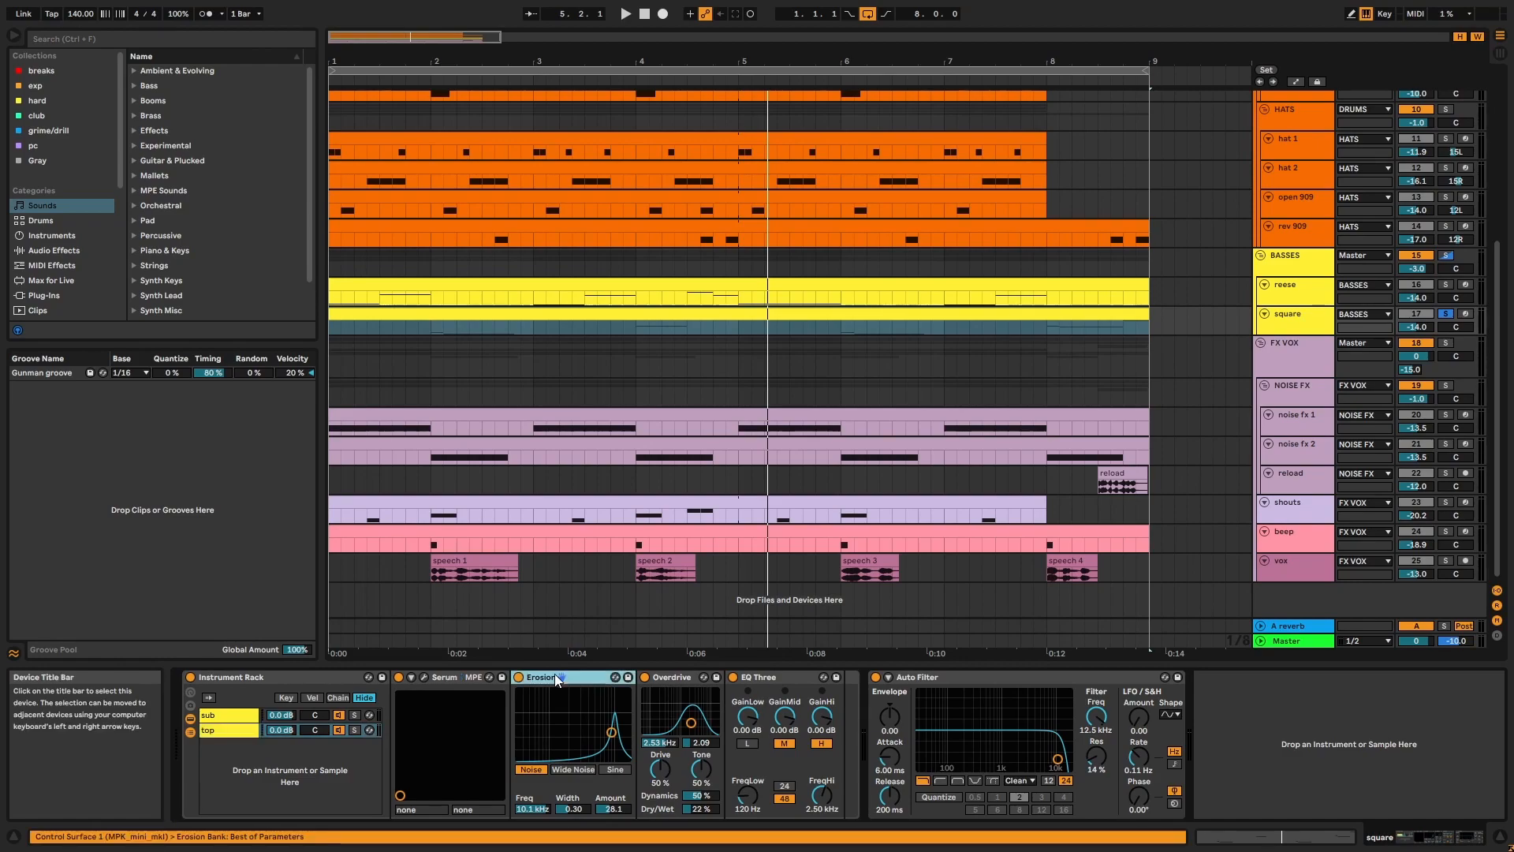
pyautogui.click(678, 677)
pyautogui.click(795, 679)
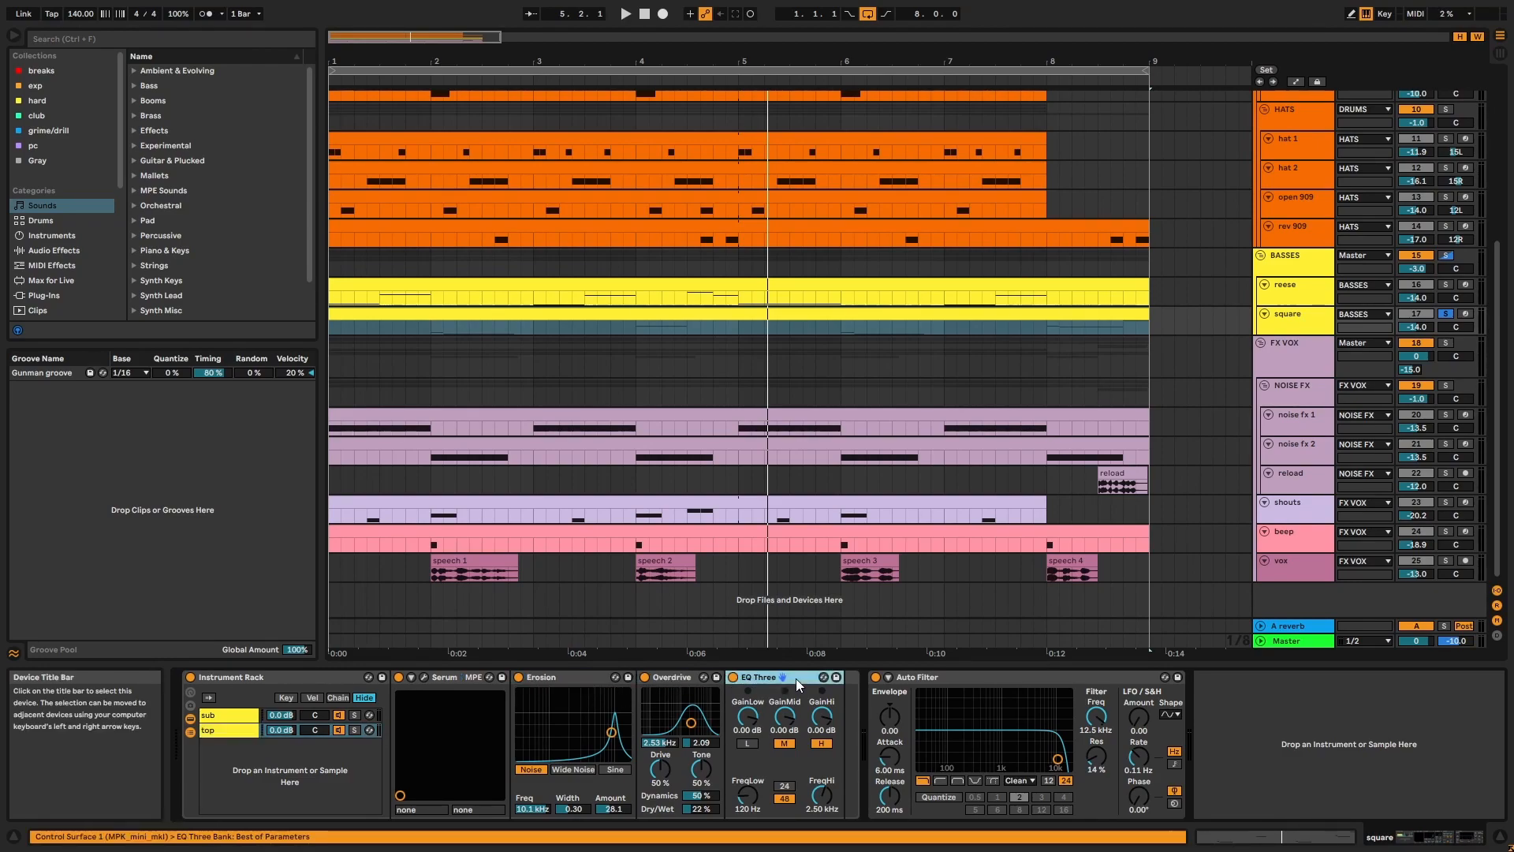
# - Enlarge the square track and play it from bar 4, comparing the sound with the Auto Filter off and on
pyautogui.click(930, 680)
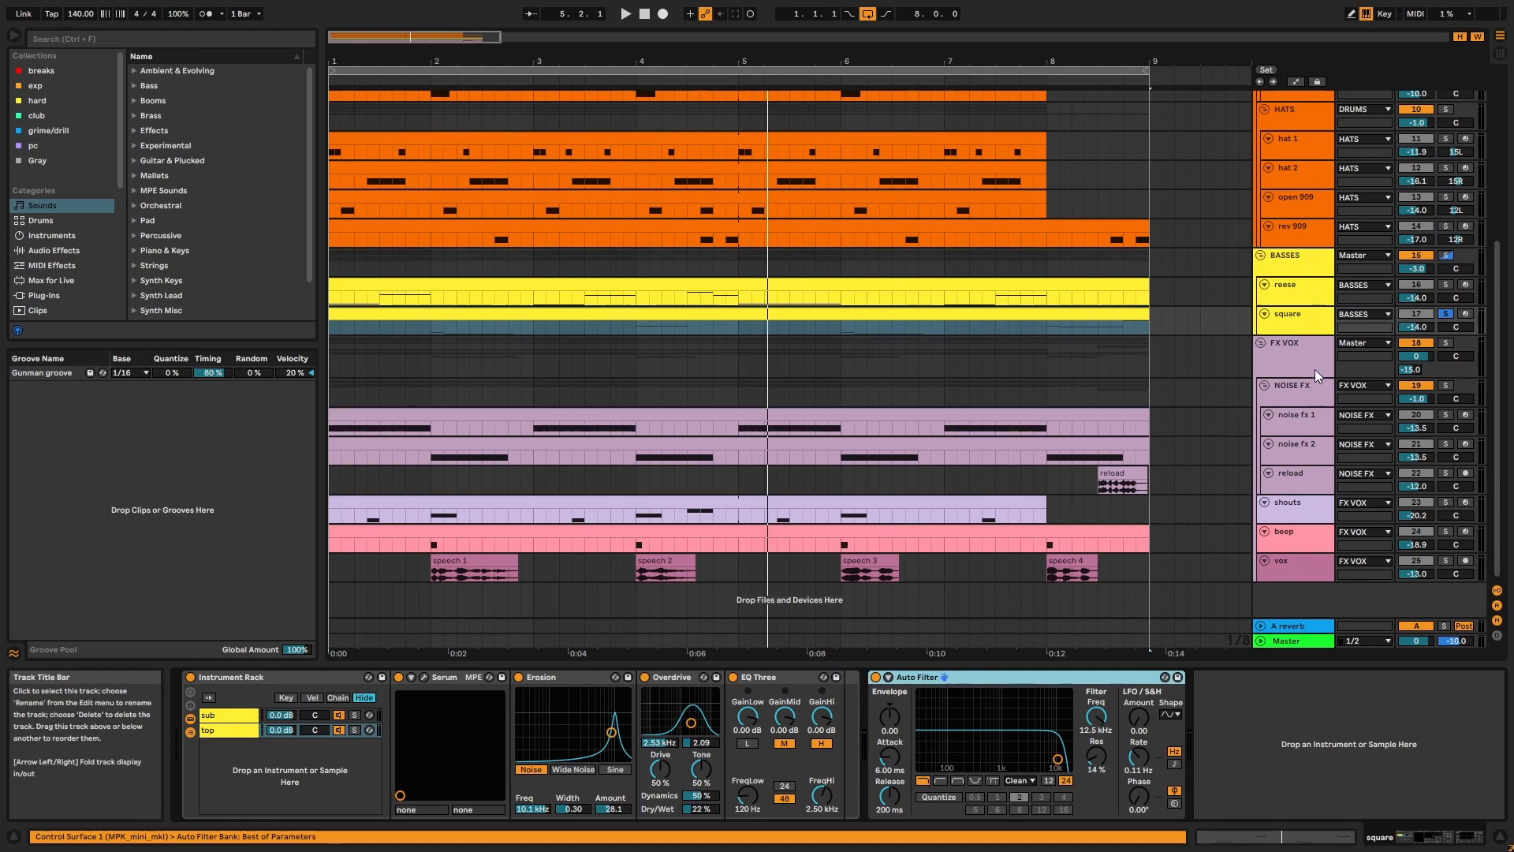
pyautogui.click(1299, 338)
pyautogui.press('Right')
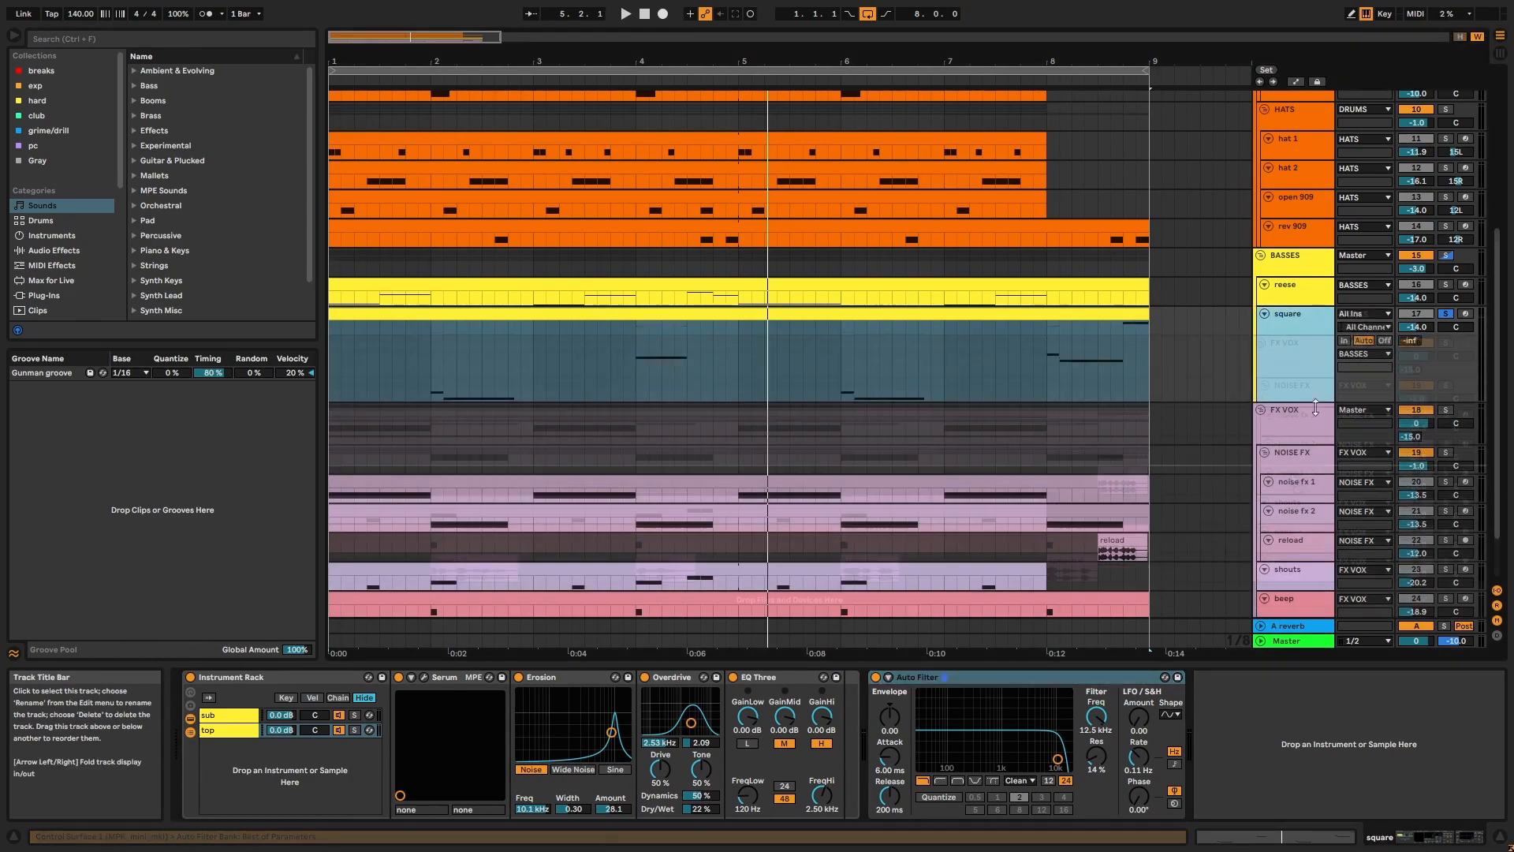
pyautogui.click(641, 433)
pyautogui.press('space')
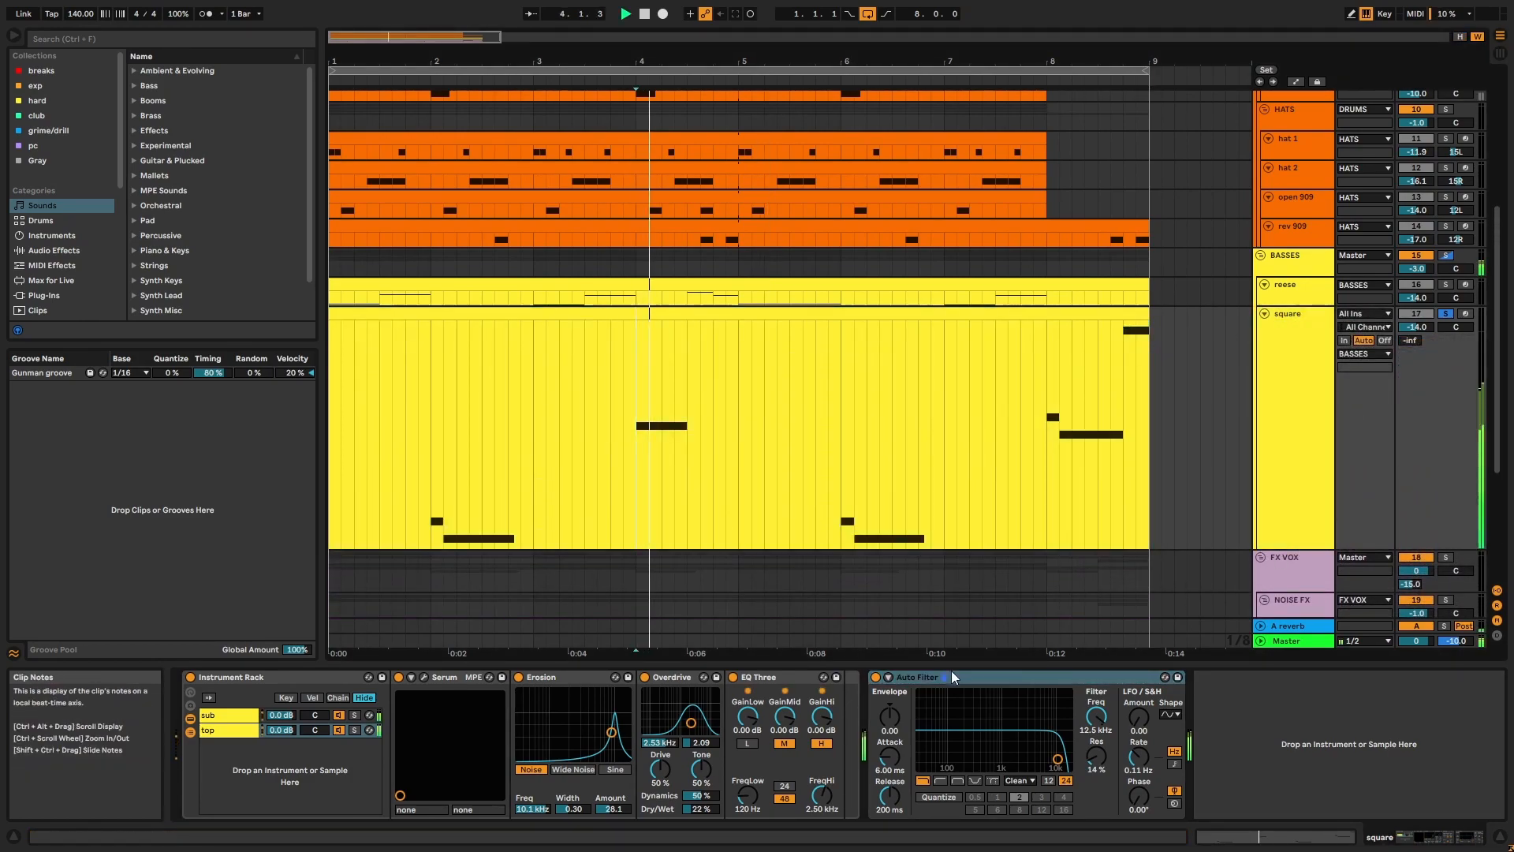
pyautogui.click(875, 678)
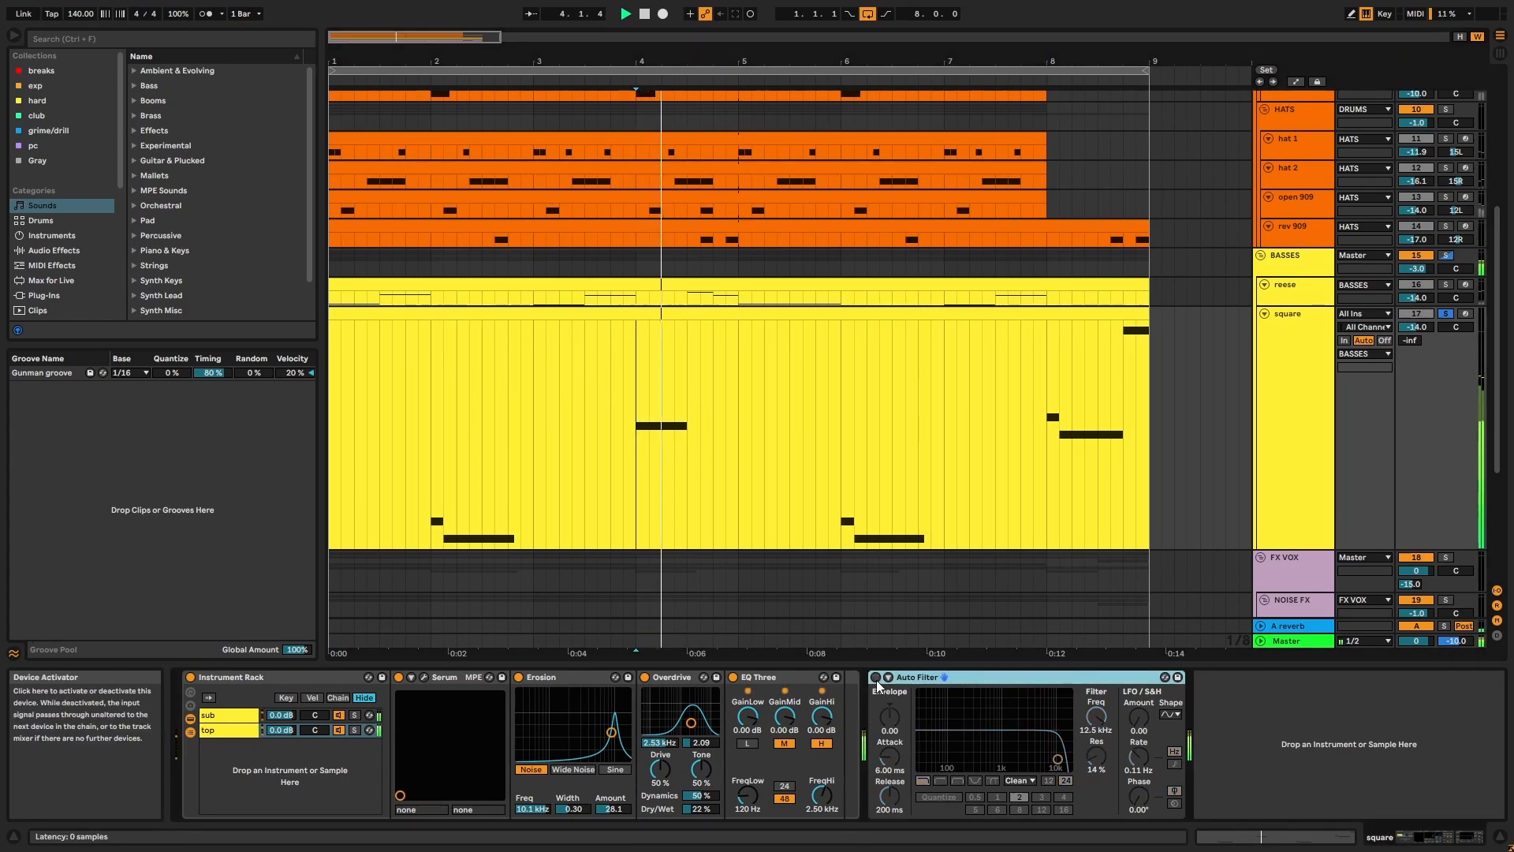
pyautogui.click(876, 682)
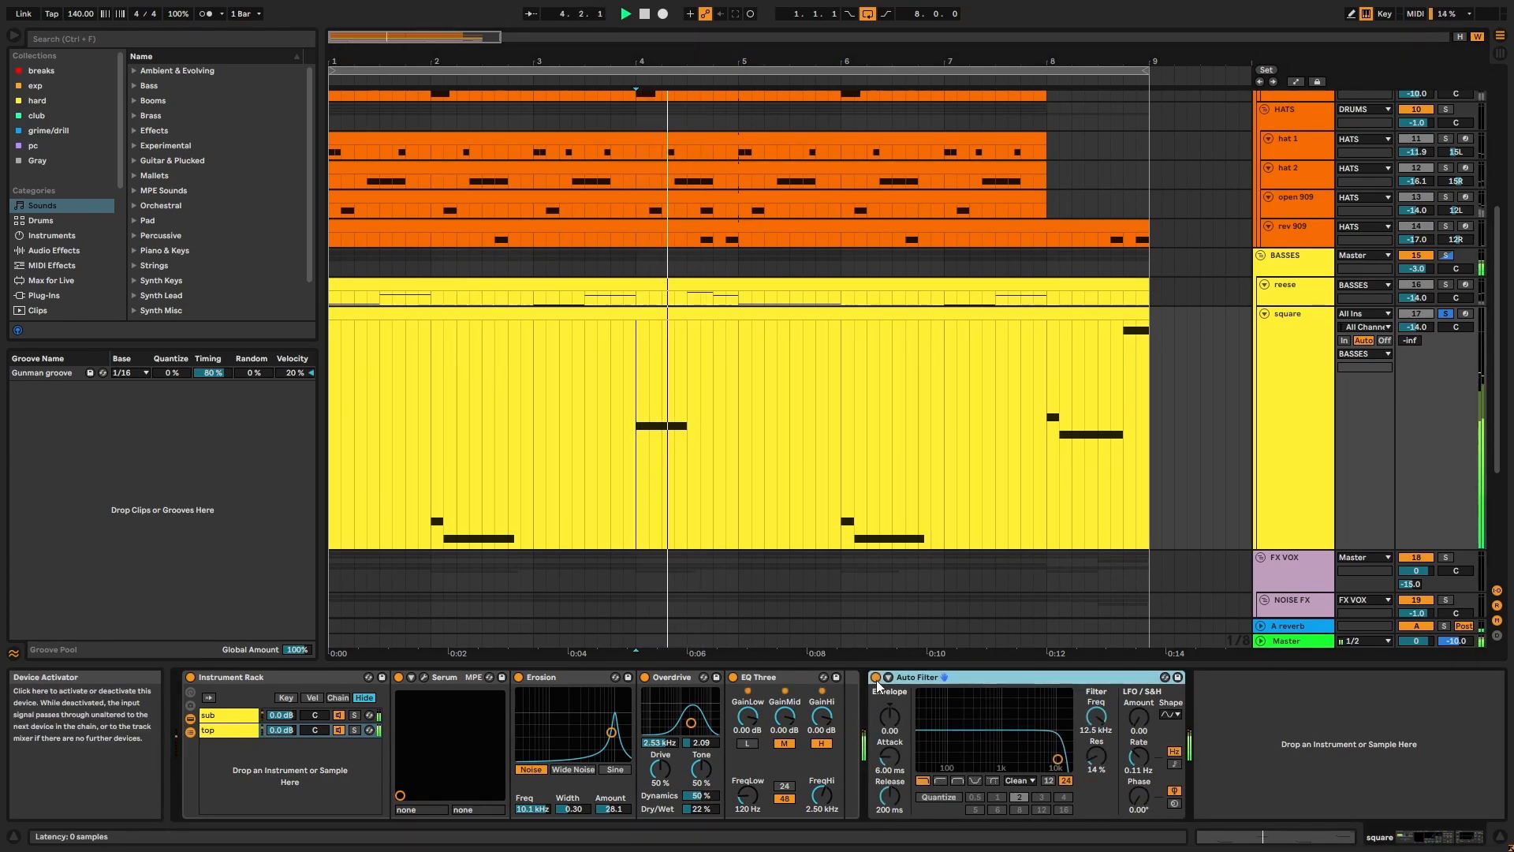
# - Examine the BASSES group's effects from Utility through EQ Eight, Glue Compressor and Chorus-Ensemble to the sub sidechain rack's Compressor
pyautogui.click(1298, 259)
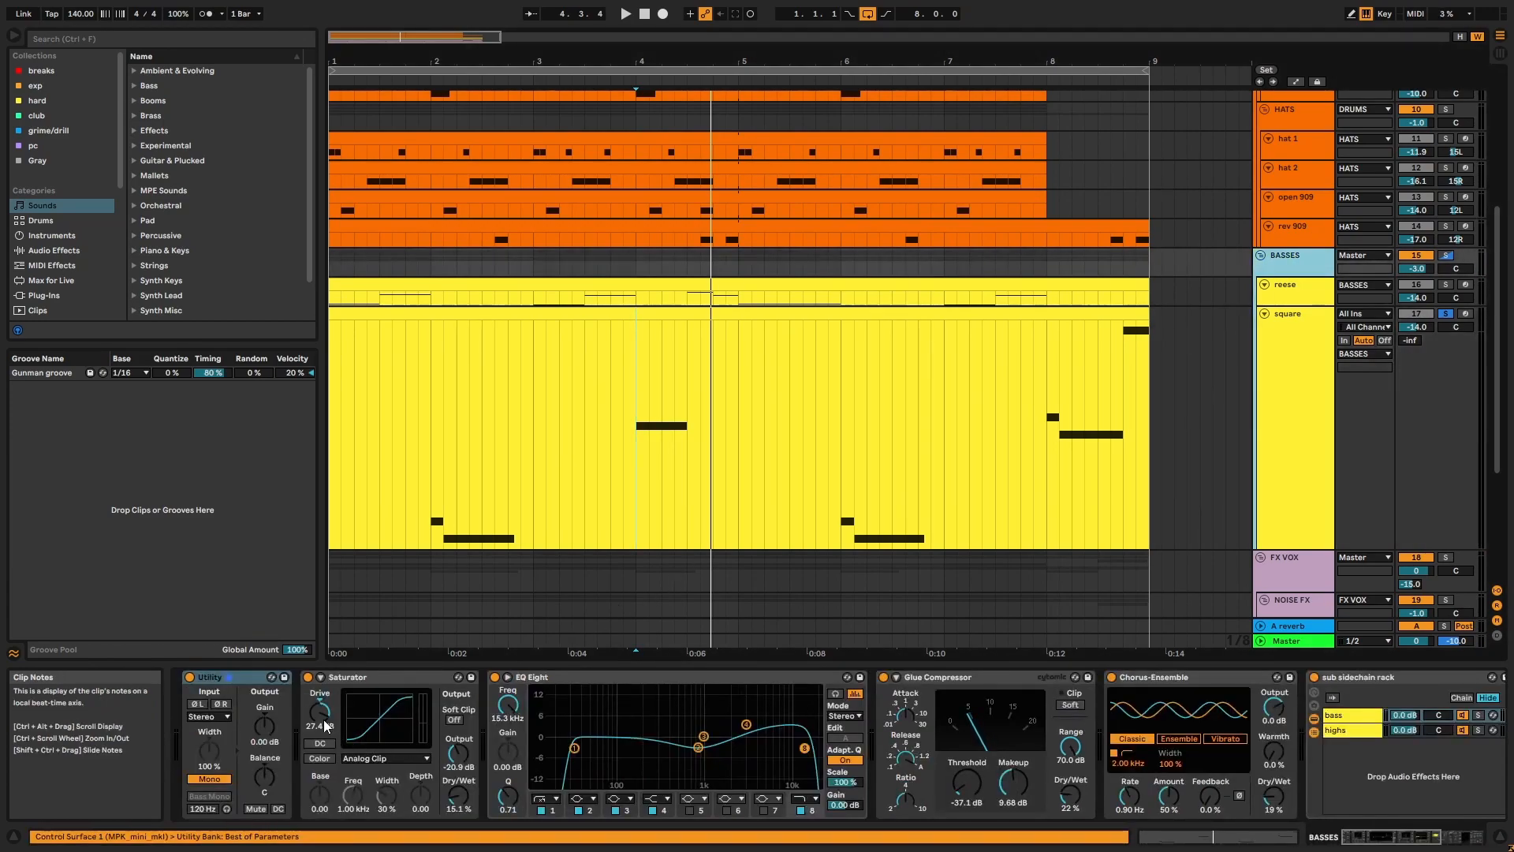
pyautogui.click(244, 680)
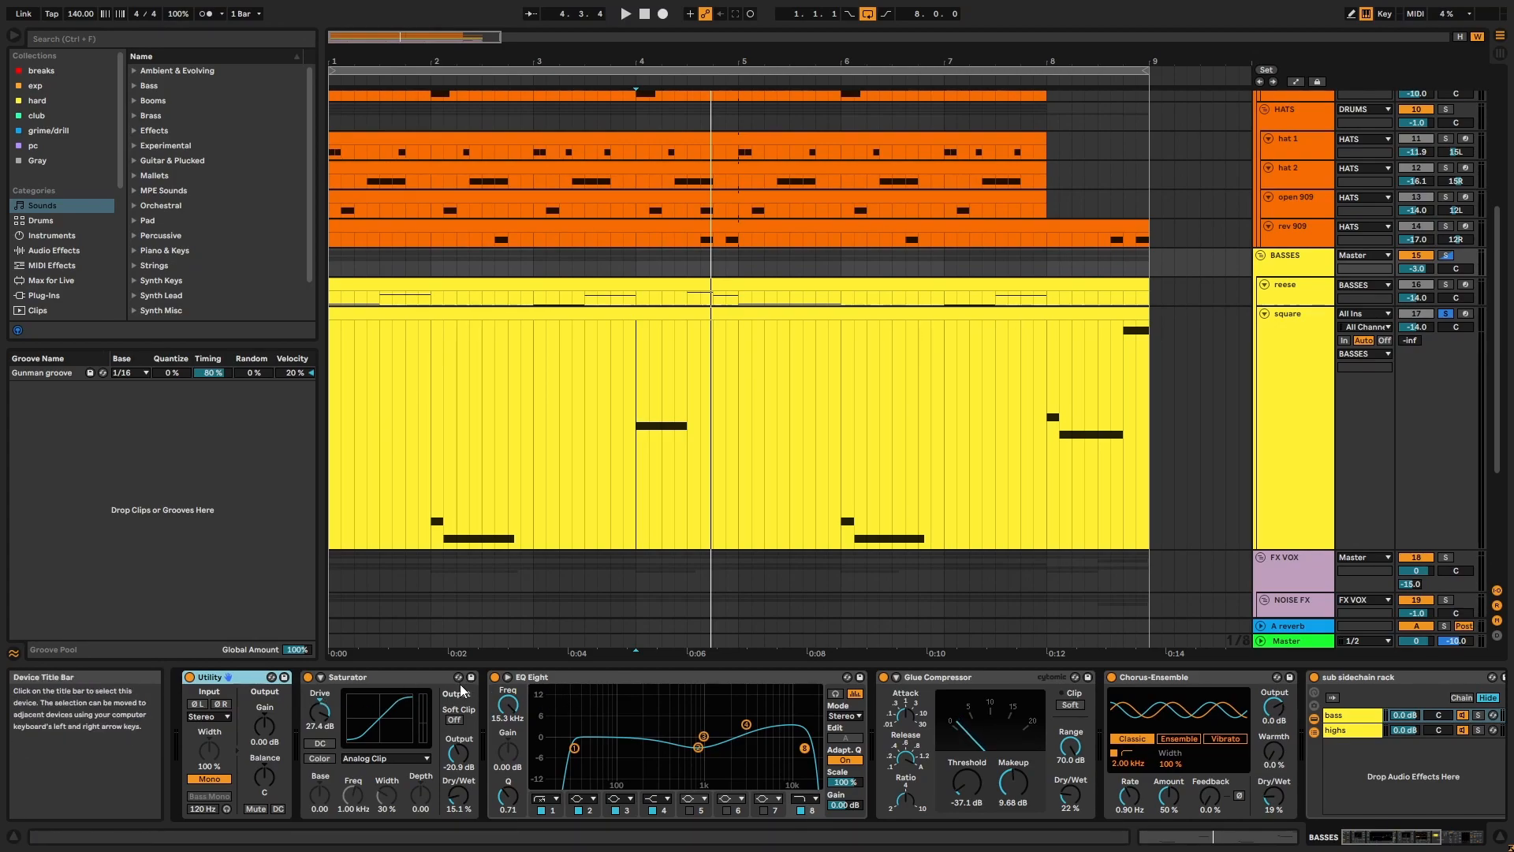
pyautogui.press('Right')
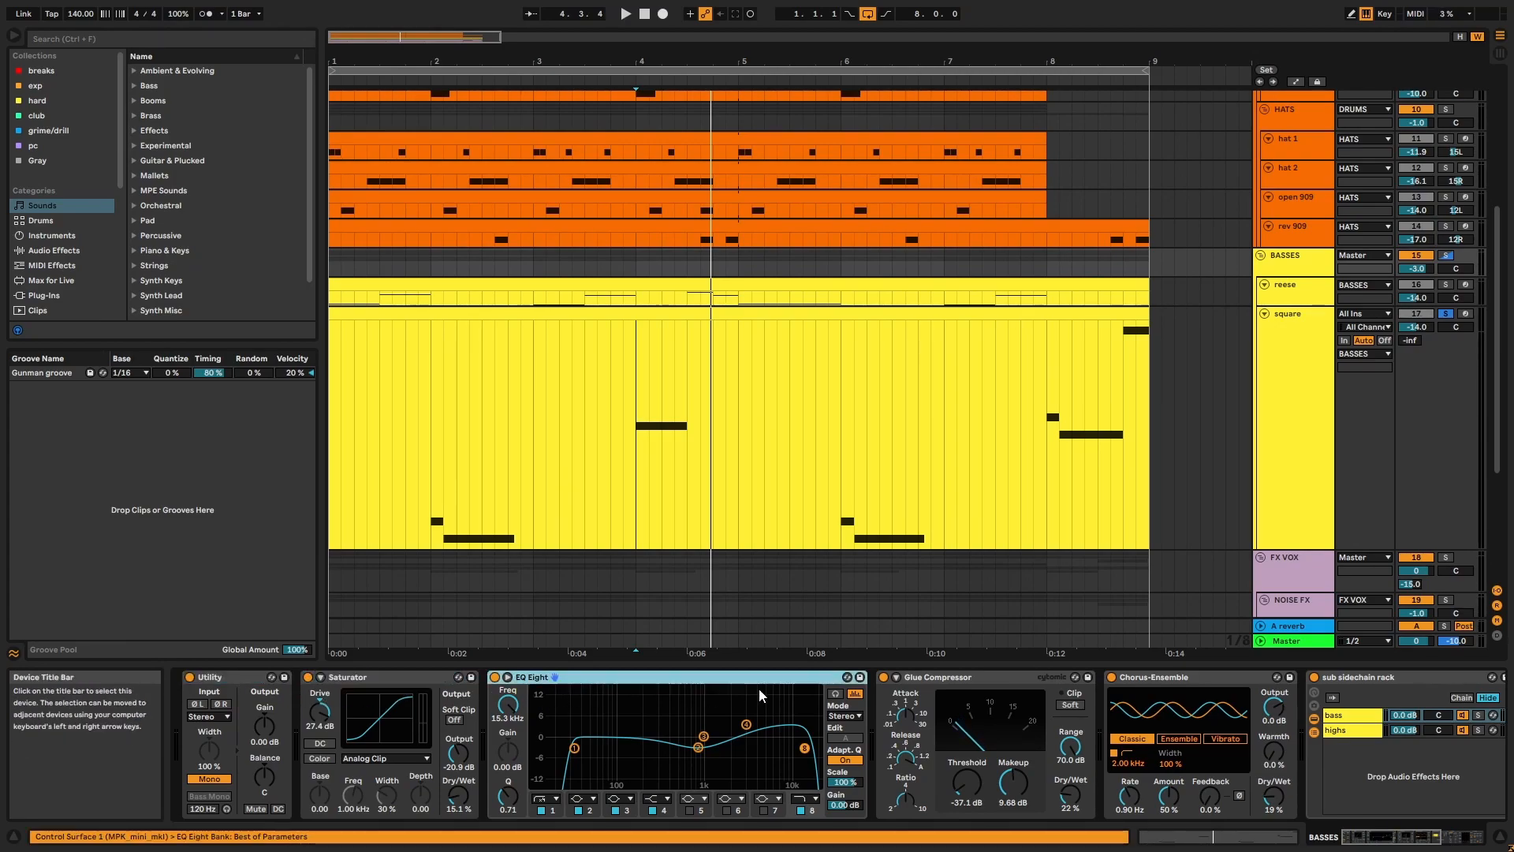
pyautogui.click(971, 676)
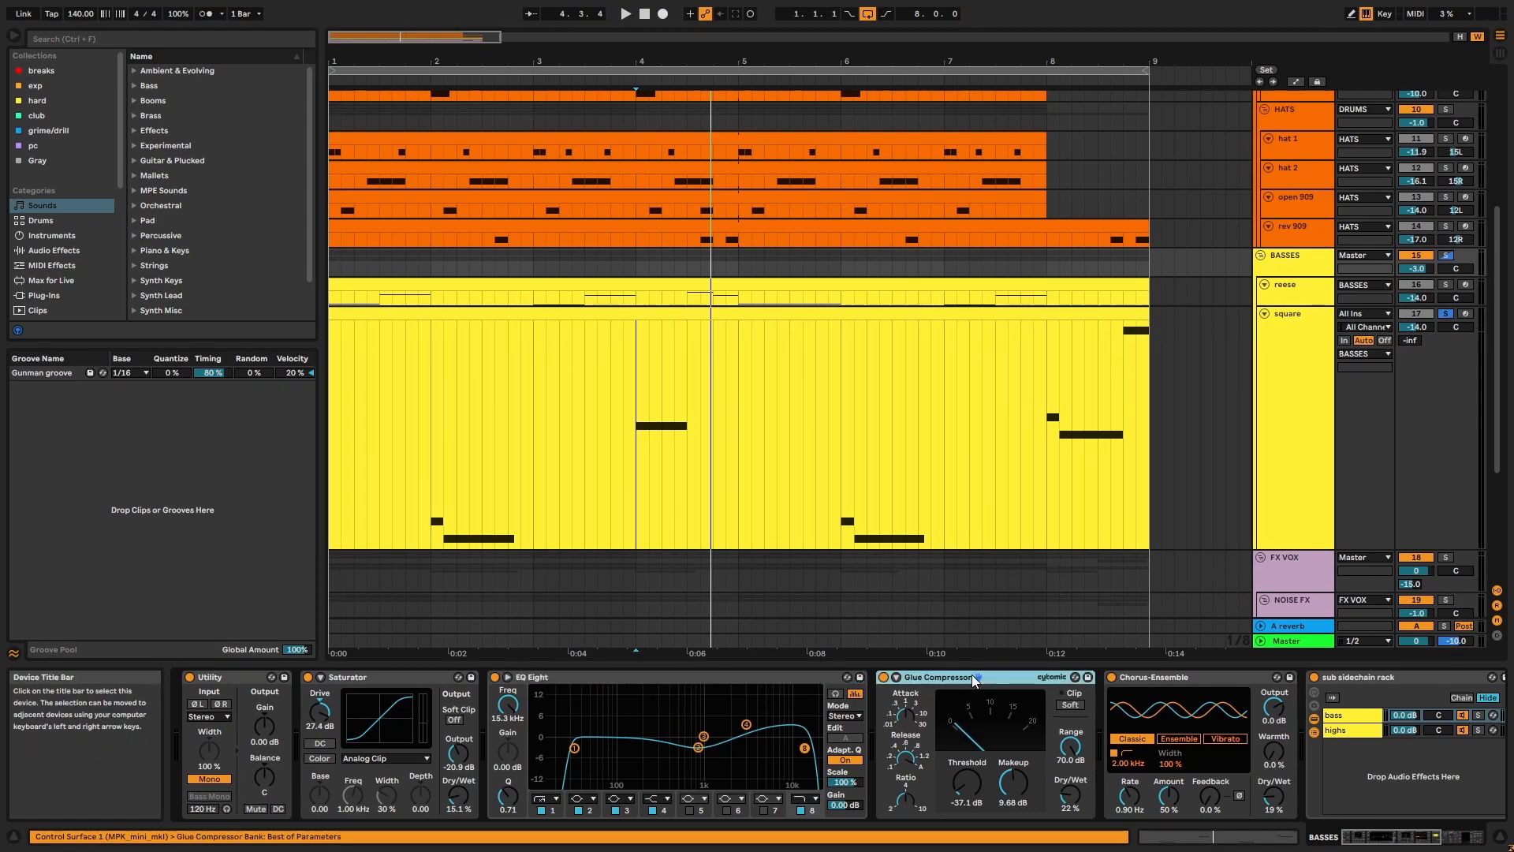
pyautogui.click(1180, 682)
pyautogui.click(1359, 676)
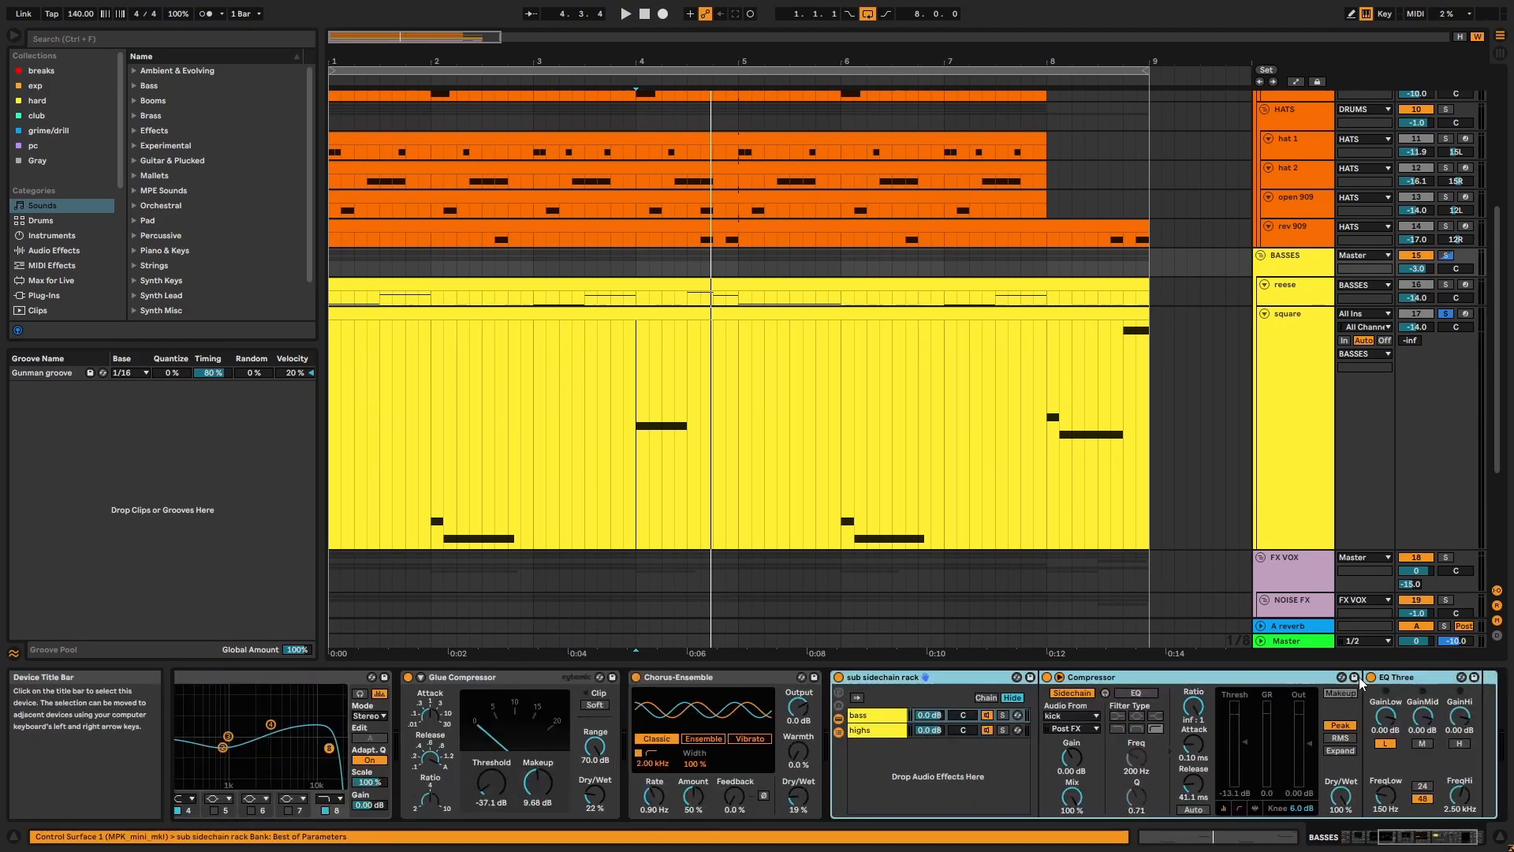
pyautogui.click(1228, 683)
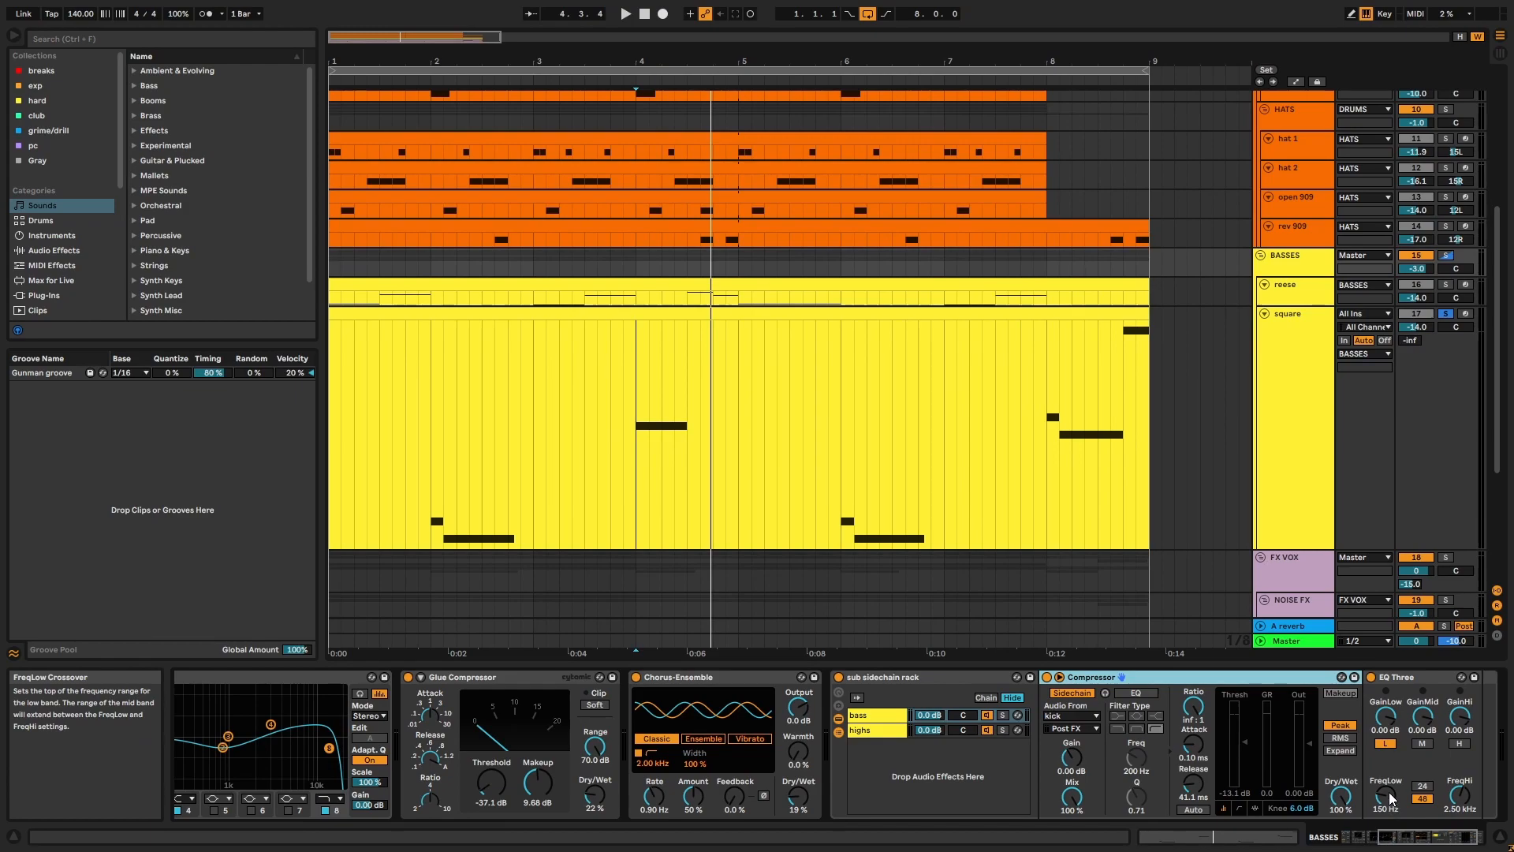
# - Solo the kick alongside the square bass to hear the sidechain compression, and enlarge the BASSES group to view its reverb send
pyautogui.scroll(5, 1448, 254)
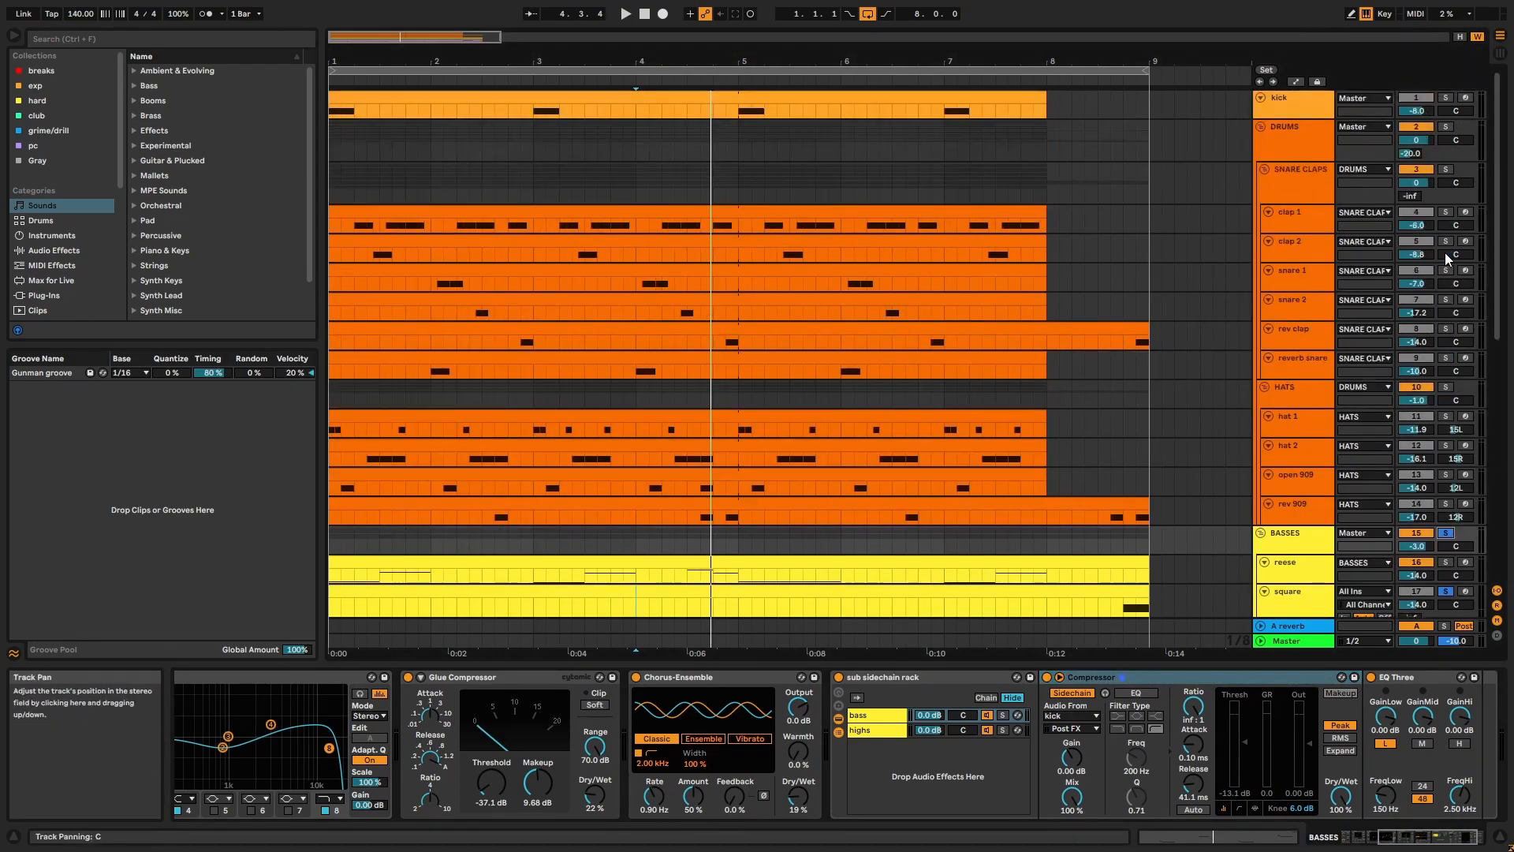
pyautogui.click(1446, 98)
pyautogui.press('space')
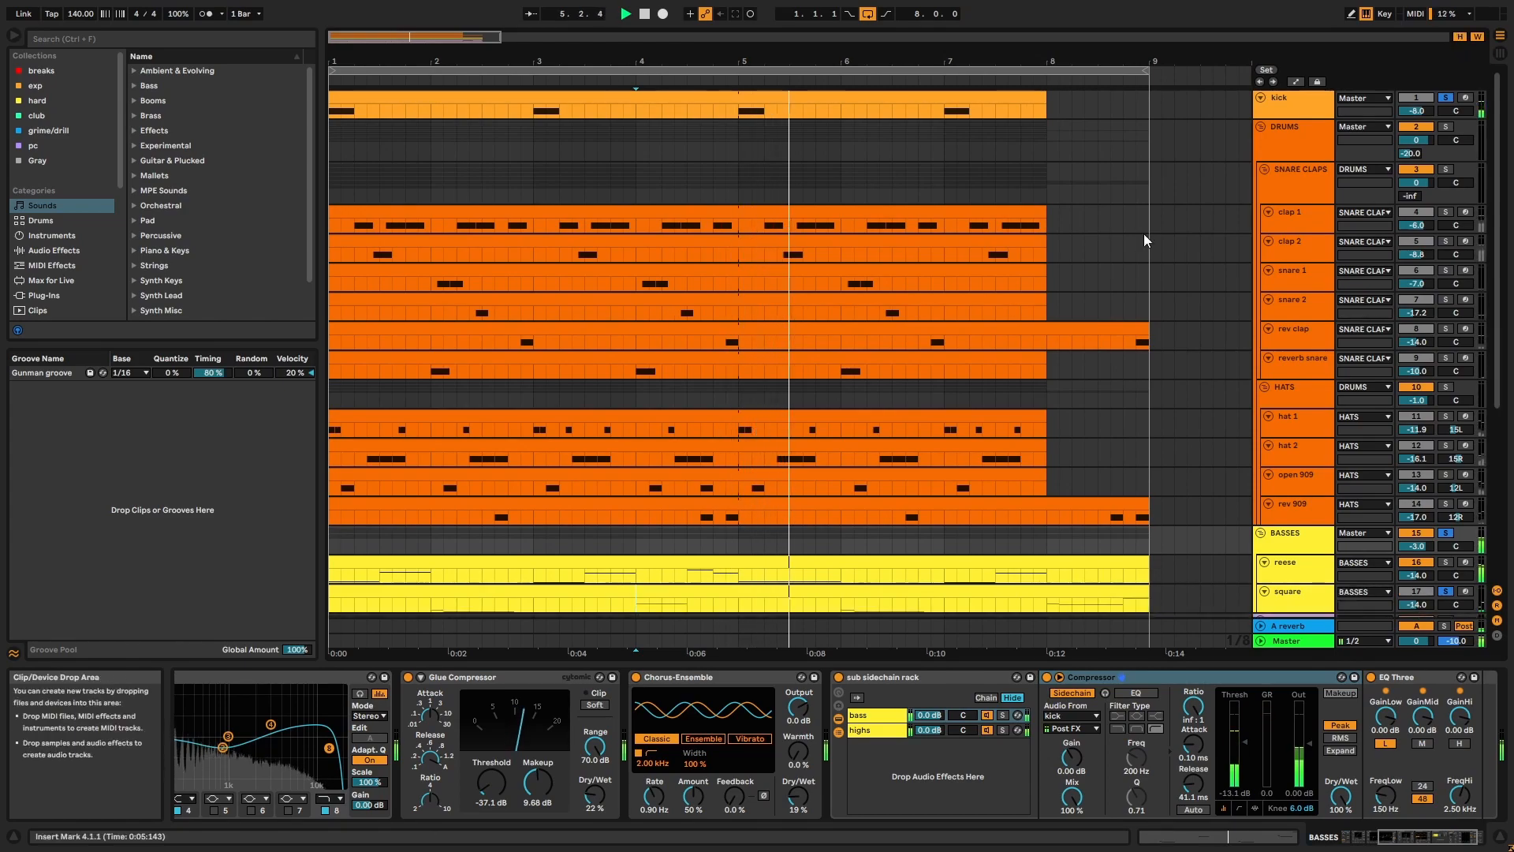
pyautogui.scroll(-5, 981, 381)
pyautogui.scroll(-4, 982, 374)
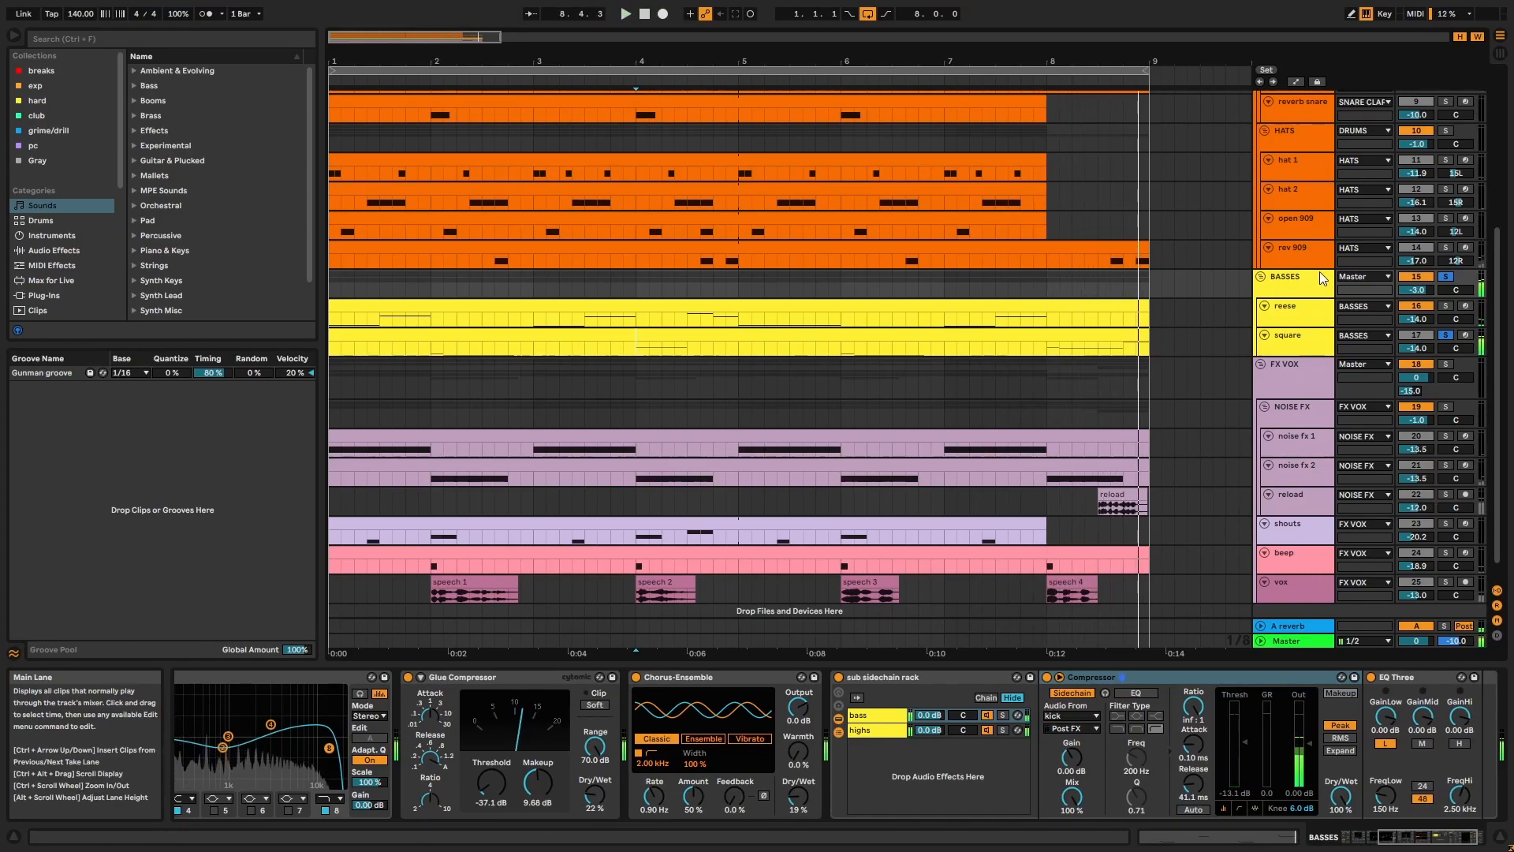
pyautogui.moveTo(1301, 296); pyautogui.dragTo(1301, 309)
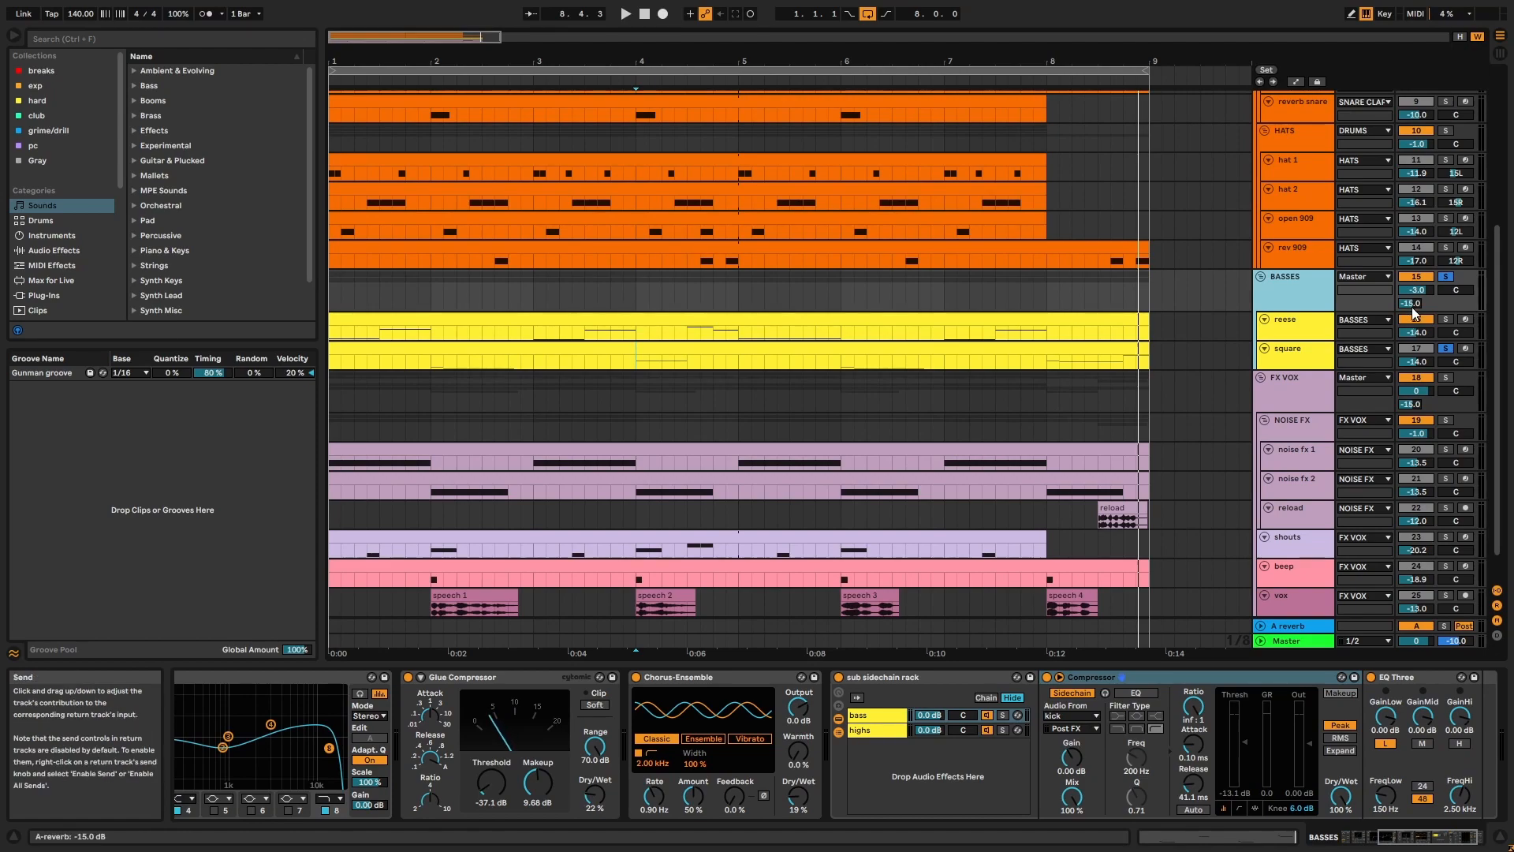
# - Solo the FX VOX group, play all its sounds from the start, and optimize the arrangement's track heights
pyautogui.click(1292, 393)
pyautogui.click(1448, 376)
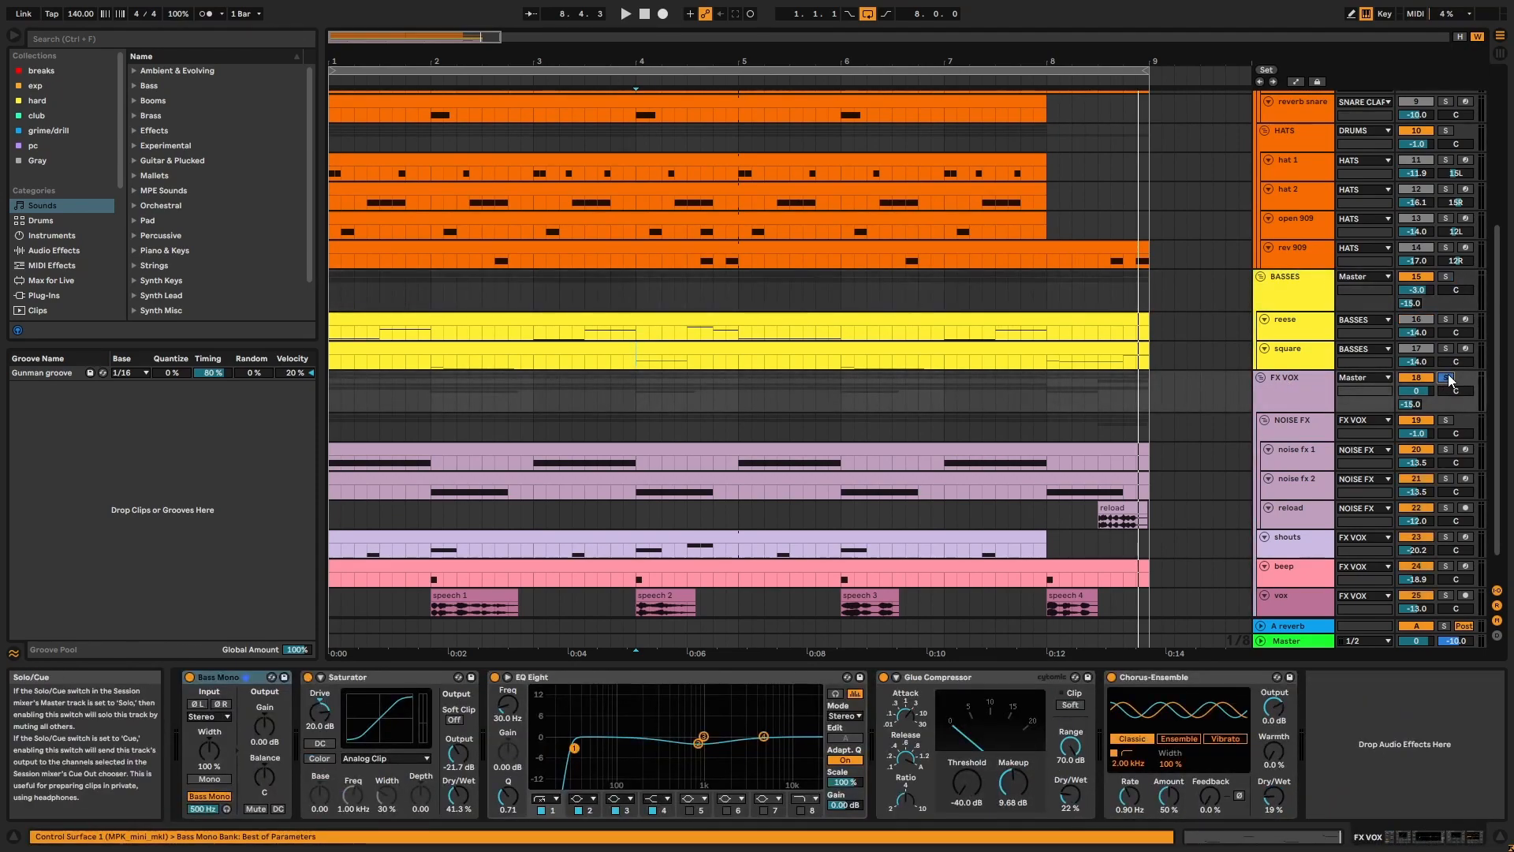
pyautogui.click(1031, 446)
pyautogui.press('space')
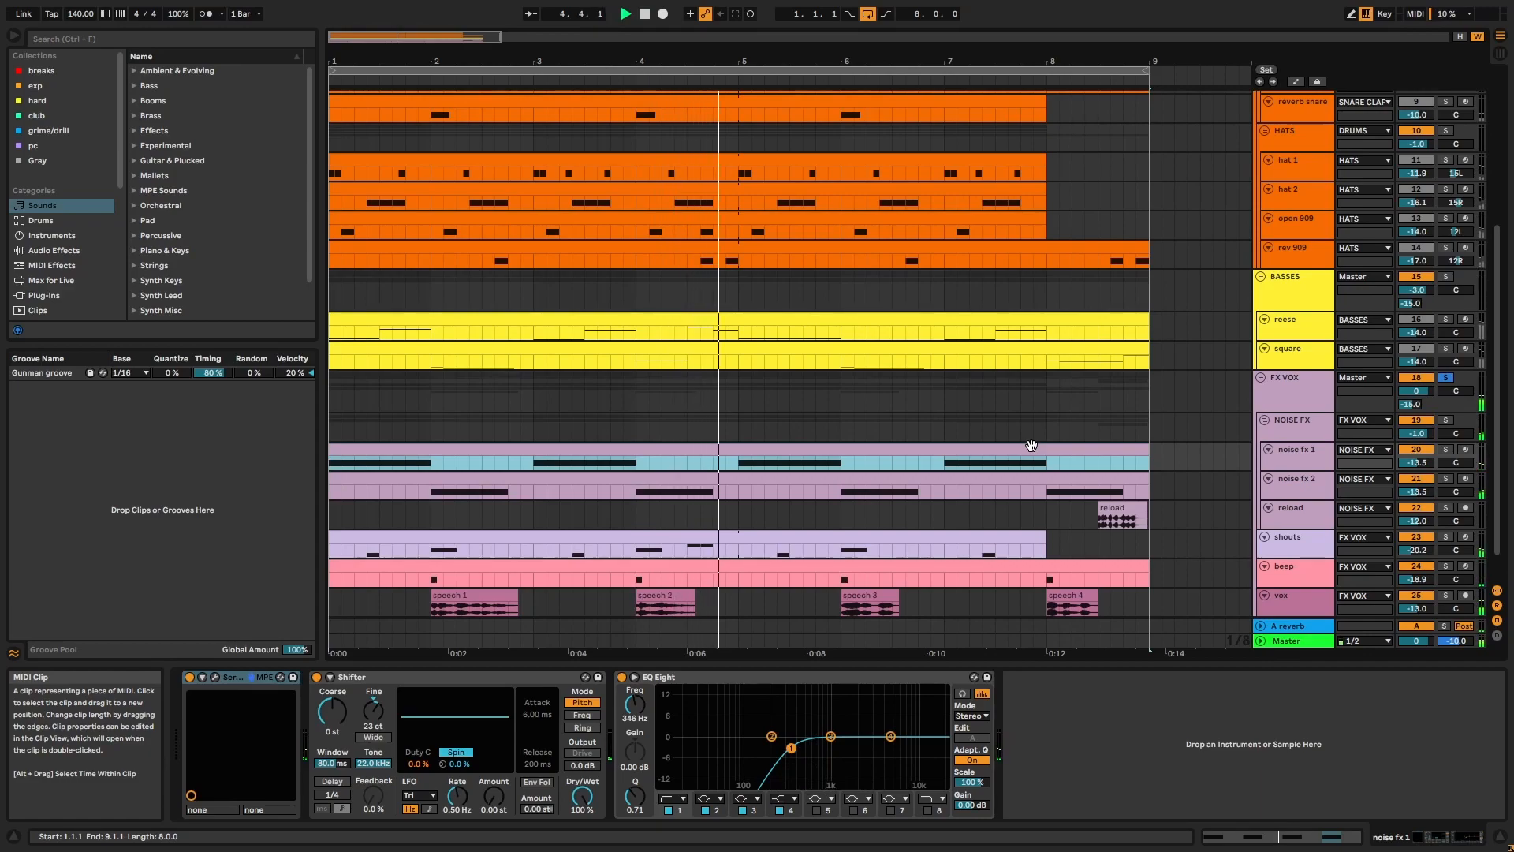
pyautogui.click(1464, 38)
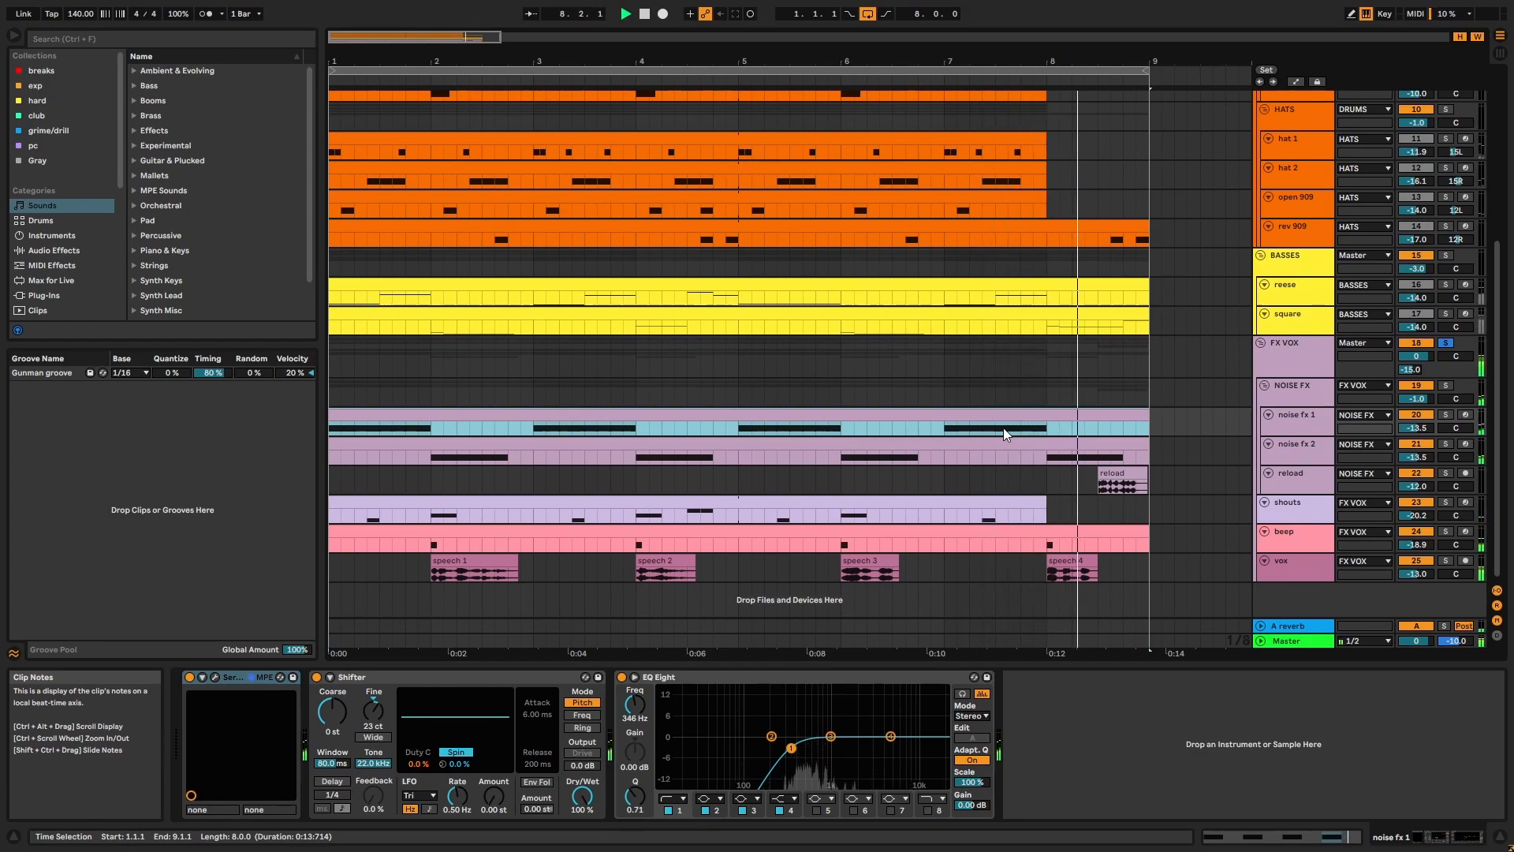
# - Solo the NOISE FX group and play its noise fx 1, noise fx 2 and reload clips
pyautogui.click(1446, 387)
pyautogui.press('space')
pyautogui.press('space')
pyautogui.click(637, 429)
pyautogui.press('space')
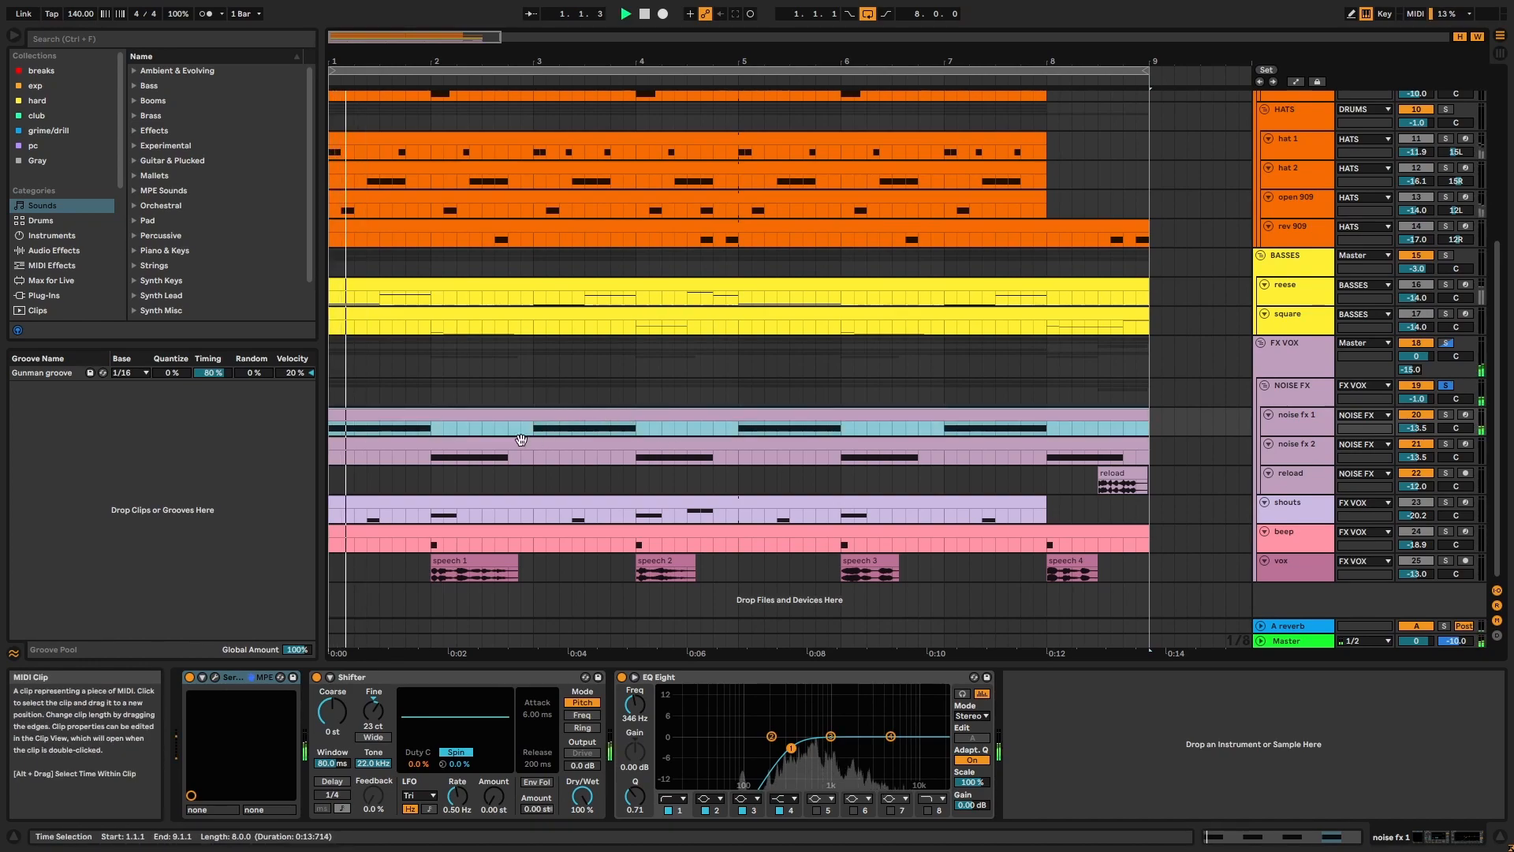
pyautogui.click(430, 463)
pyautogui.click(1120, 471)
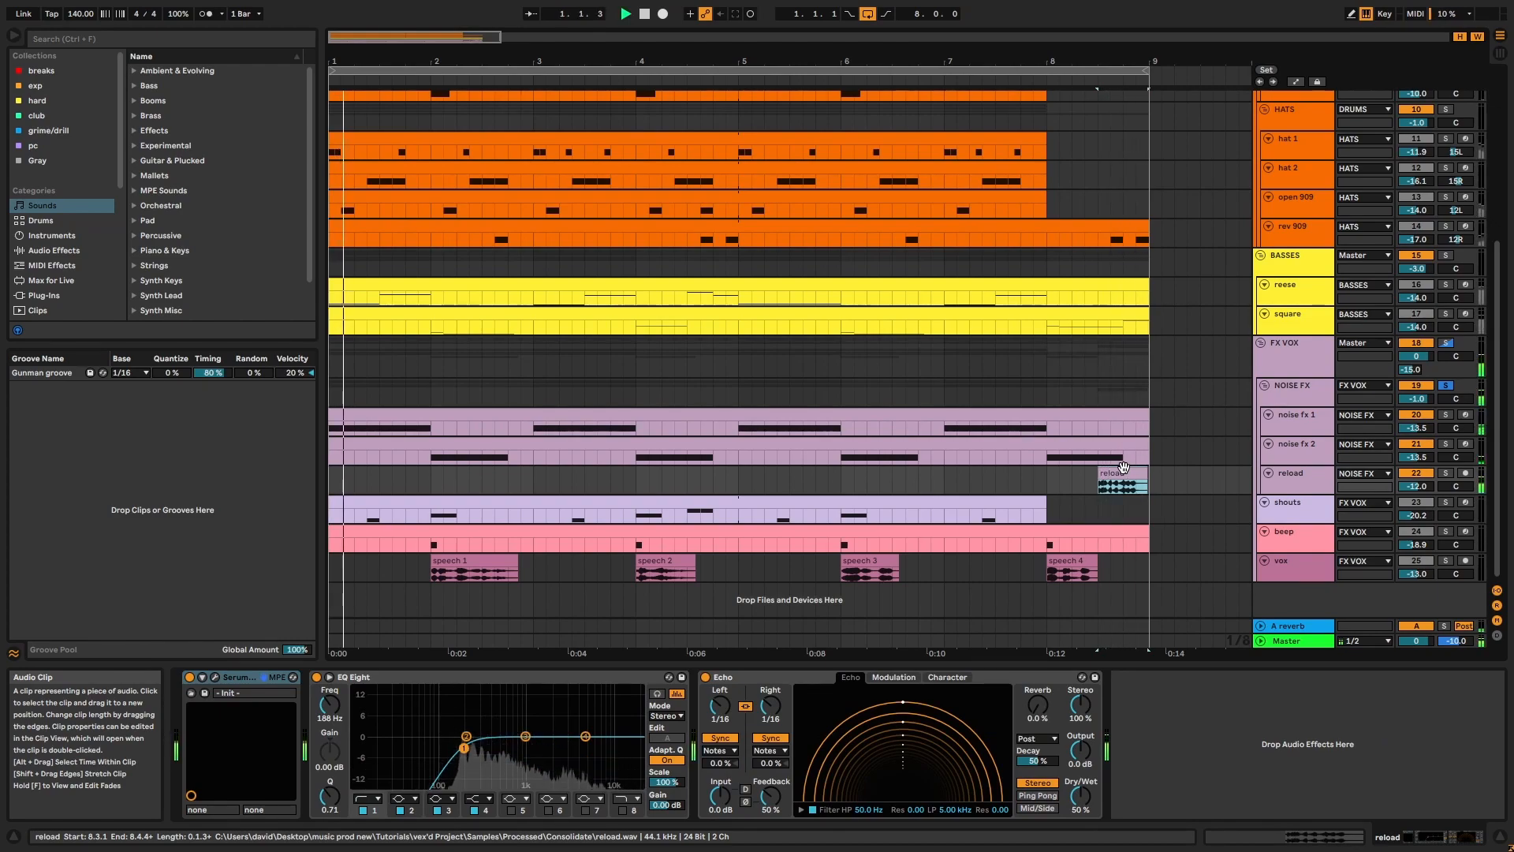
# - Stop playback and open the noise fx 1 track's Serum to view its oscillator page
pyautogui.click(1061, 429)
pyautogui.press('space')
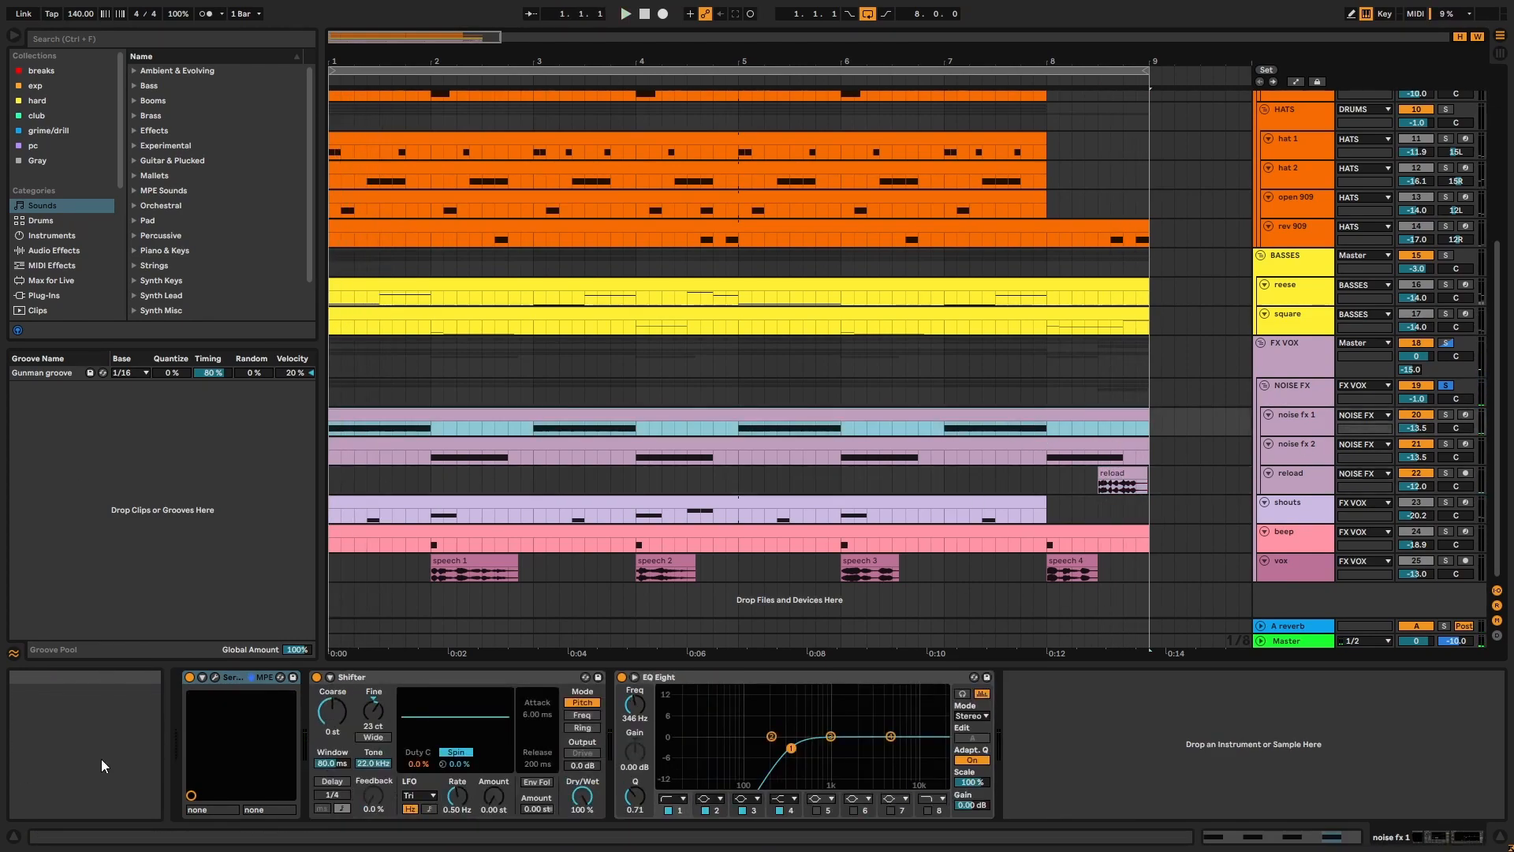
pyautogui.click(214, 677)
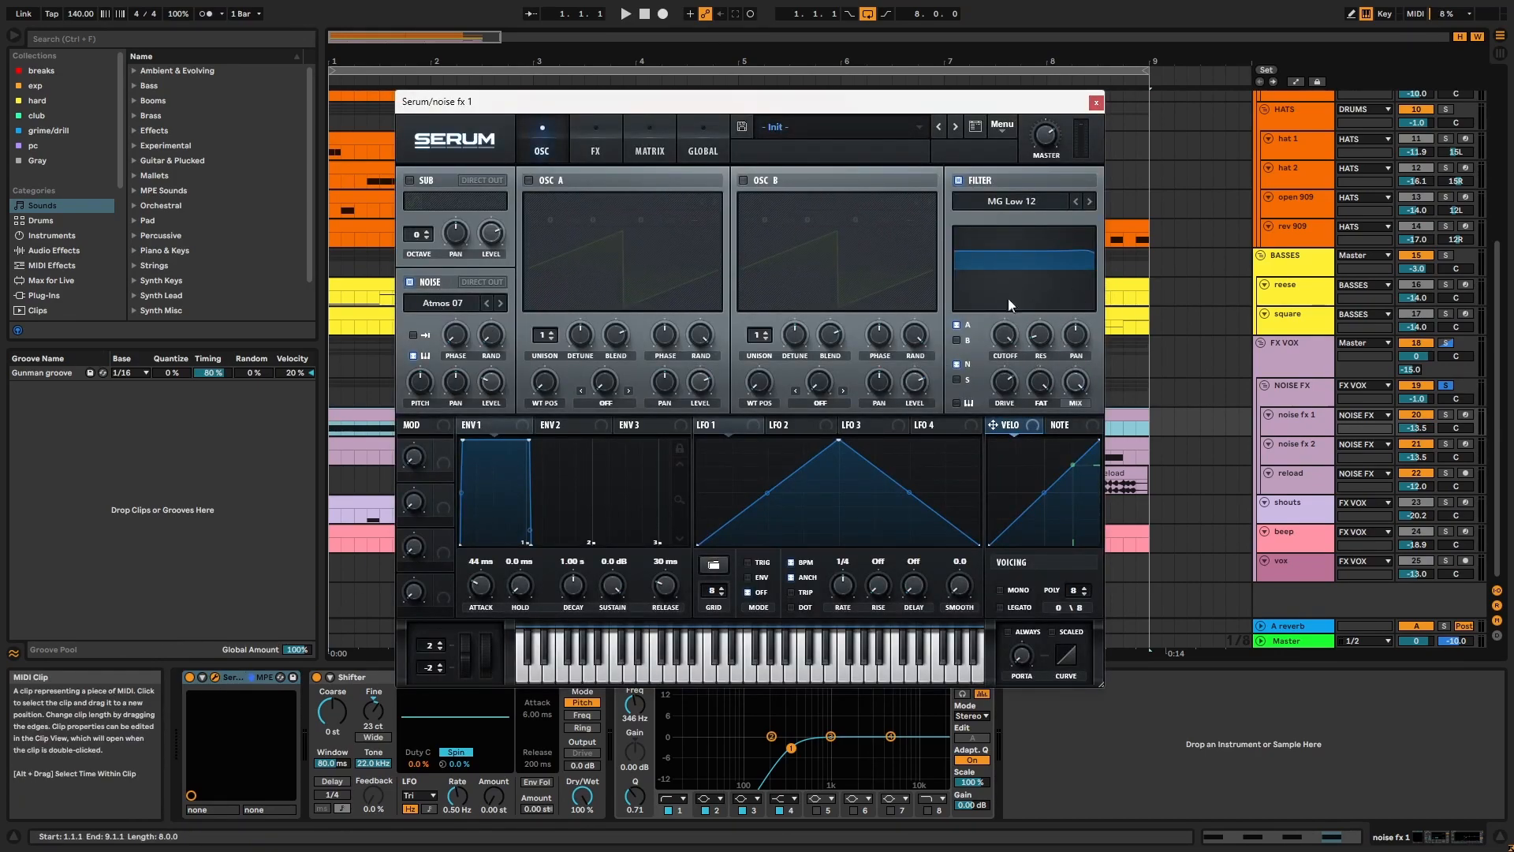
# - View the effects page of noise fx 1's Serum, close the plug-in and select the track's Shifter device
pyautogui.click(604, 137)
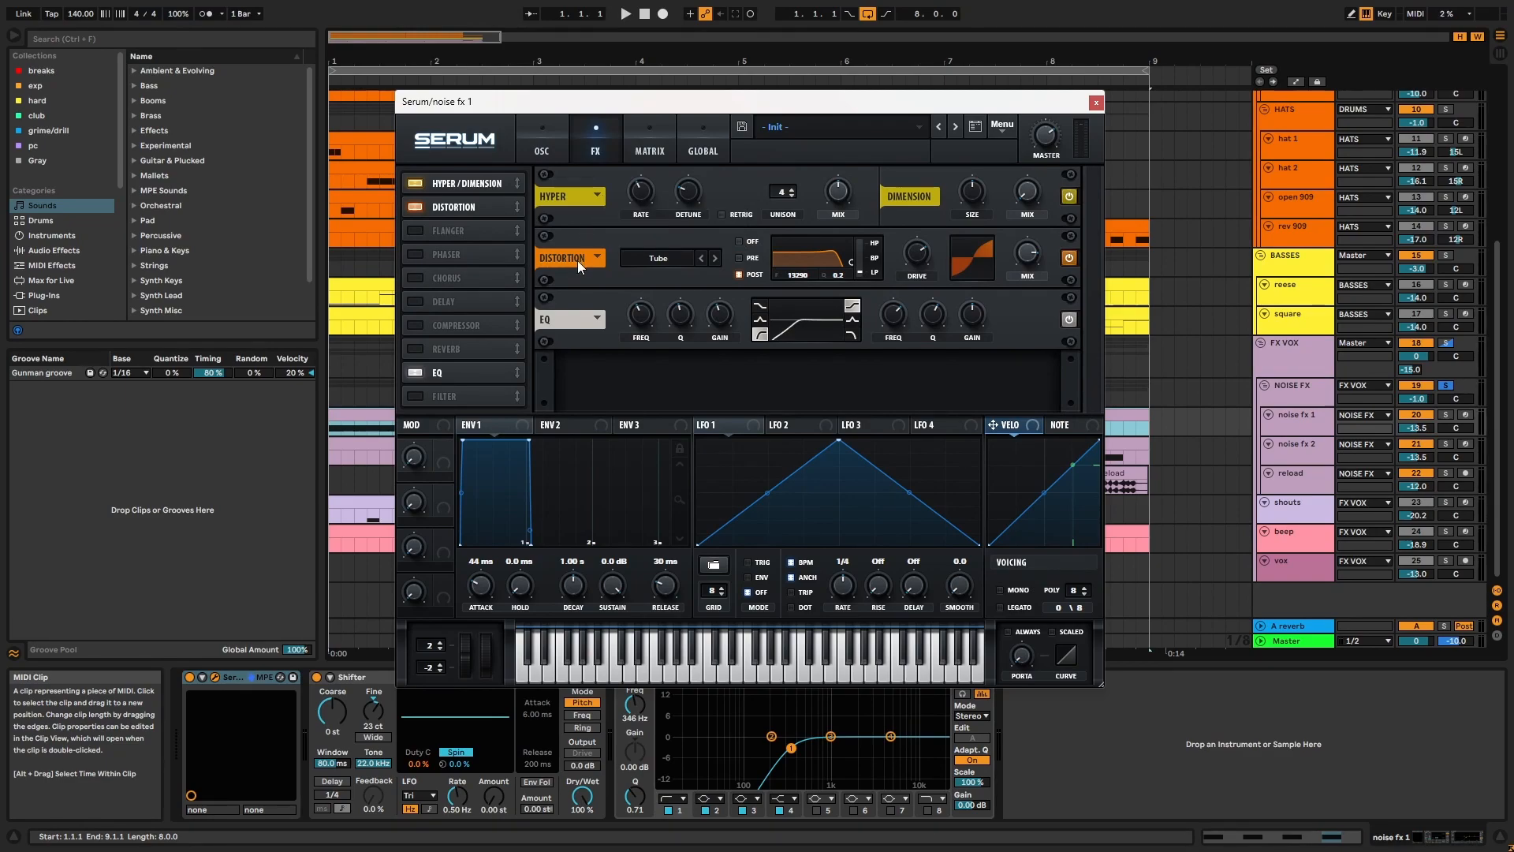
pyautogui.click(1095, 102)
pyautogui.click(386, 692)
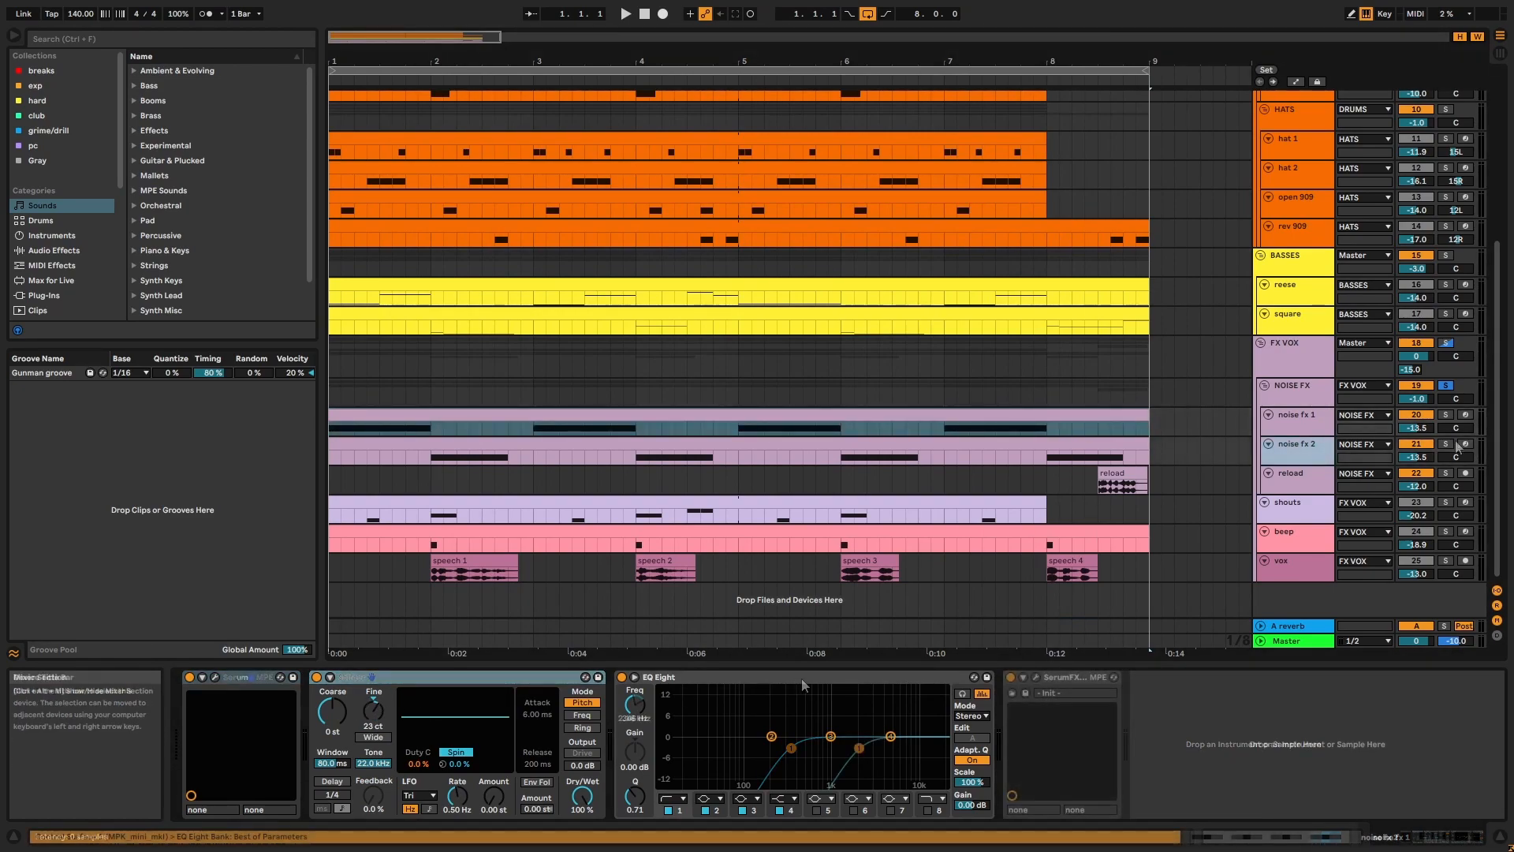
# - Solo the noise fx 2 track and play its sound from bar 2
pyautogui.click(433, 453)
pyautogui.press('space')
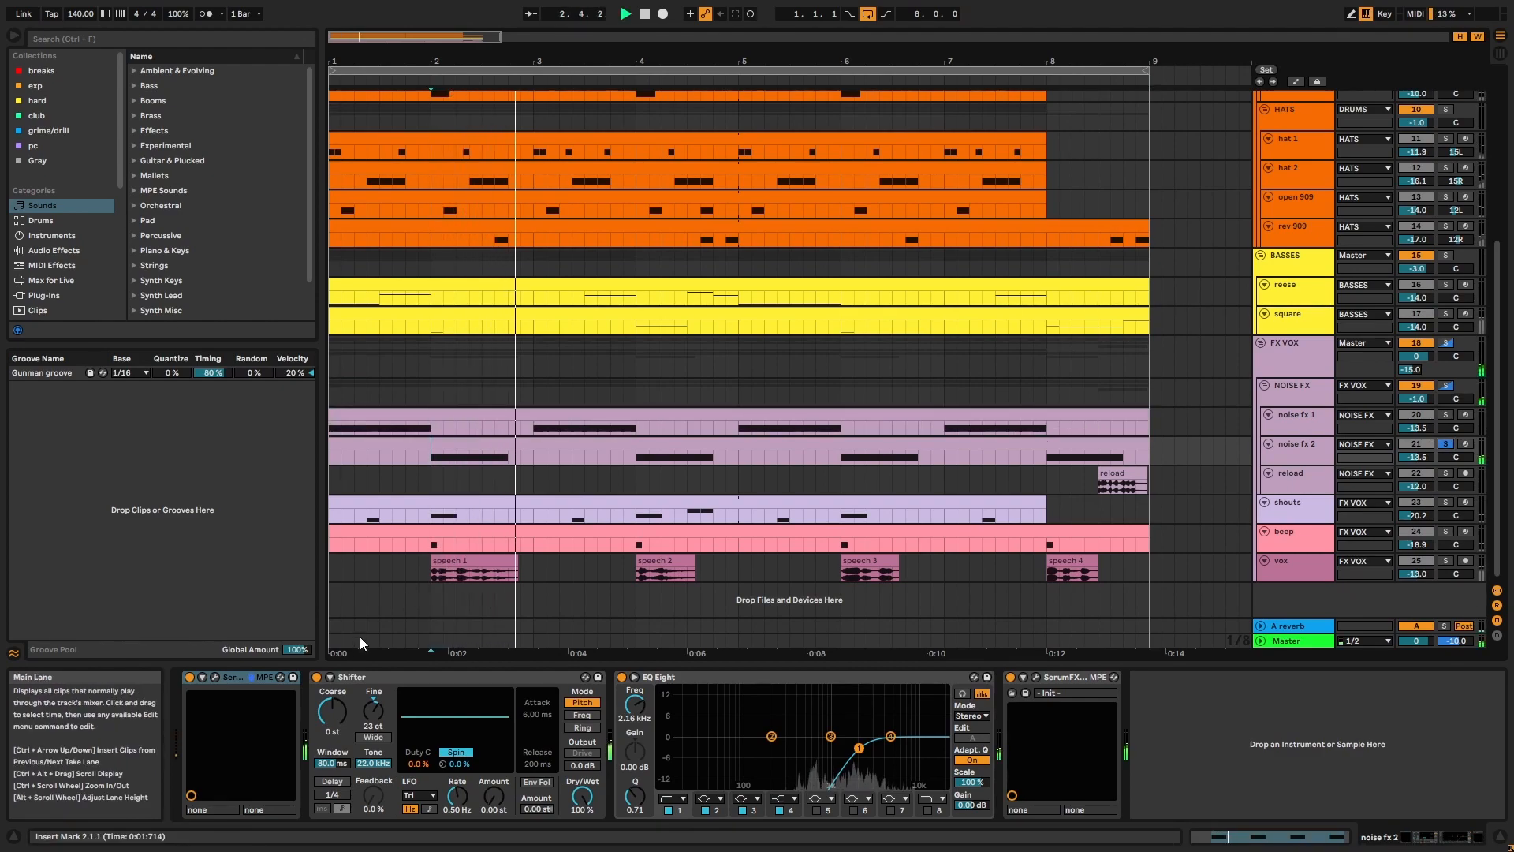
pyautogui.press('space')
# - Review the oscillator and effects pages of noise fx 2's Serum, close it, and point out the Shifter and EQ Eight devices
pyautogui.click(215, 677)
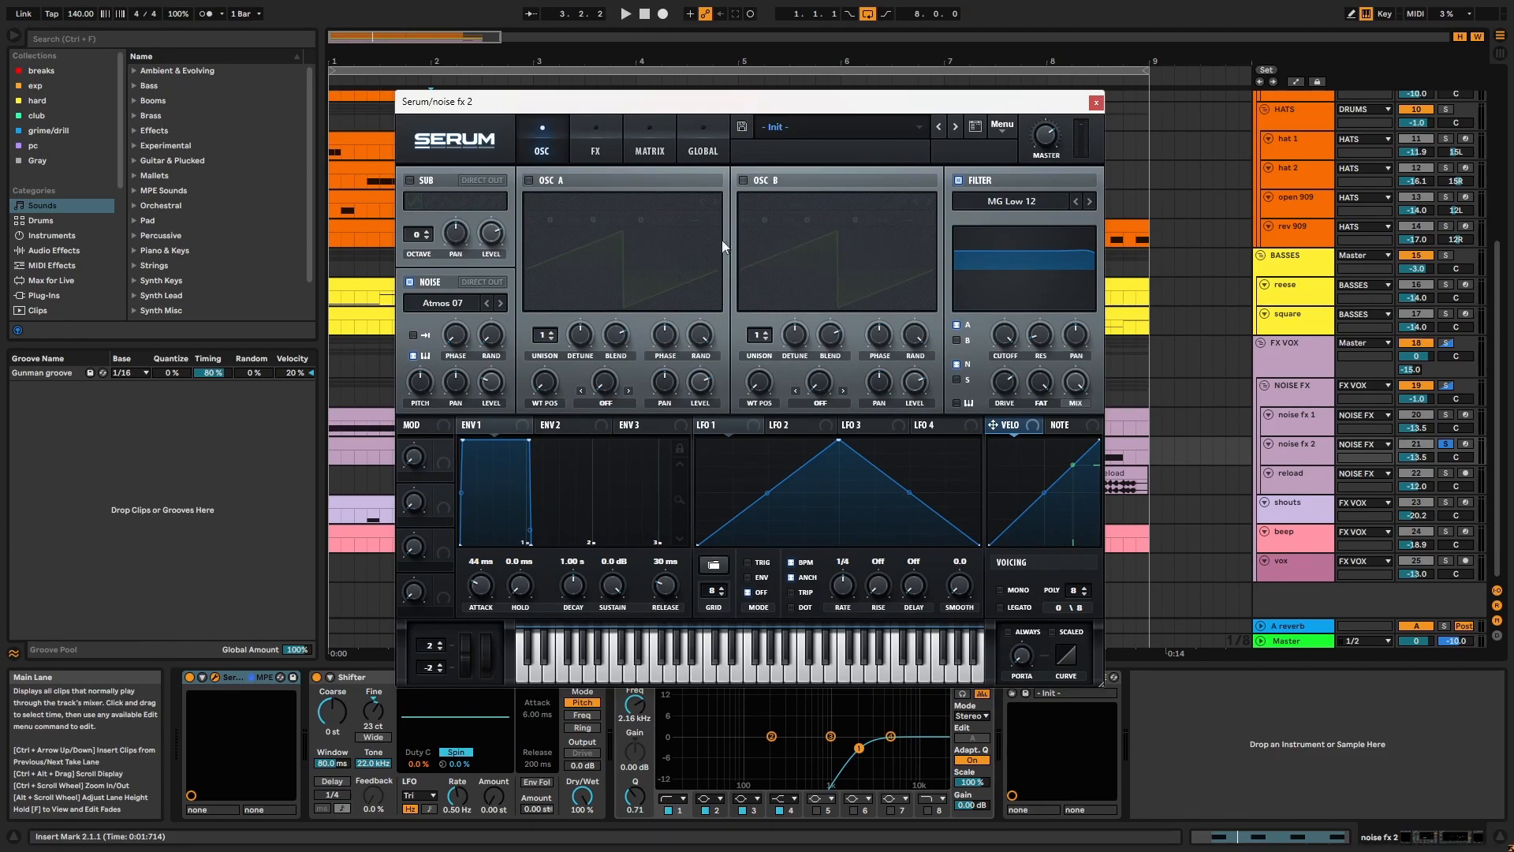
pyautogui.click(585, 147)
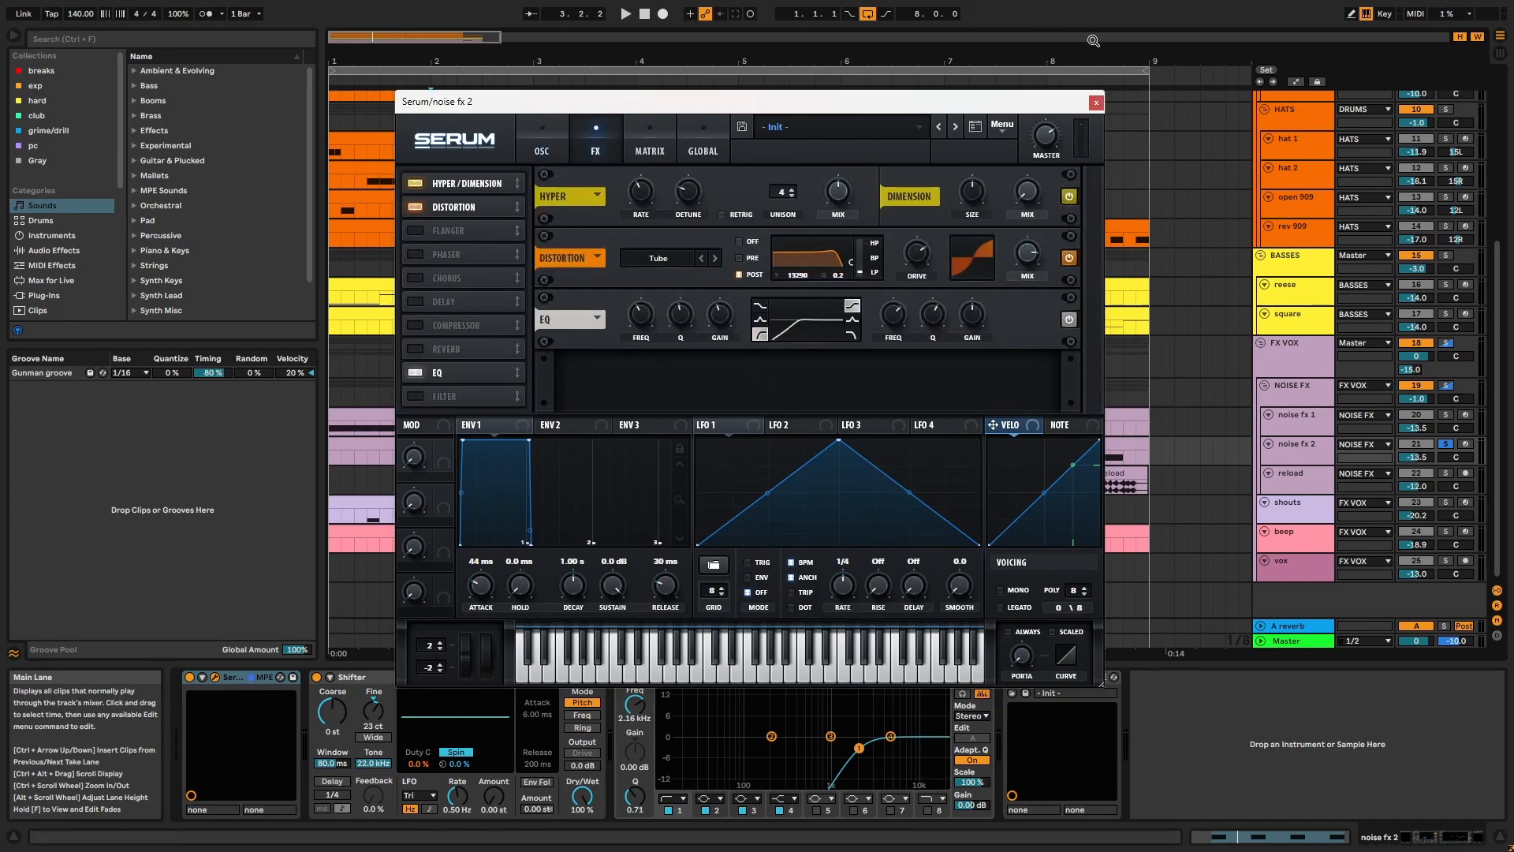
pyautogui.click(1095, 103)
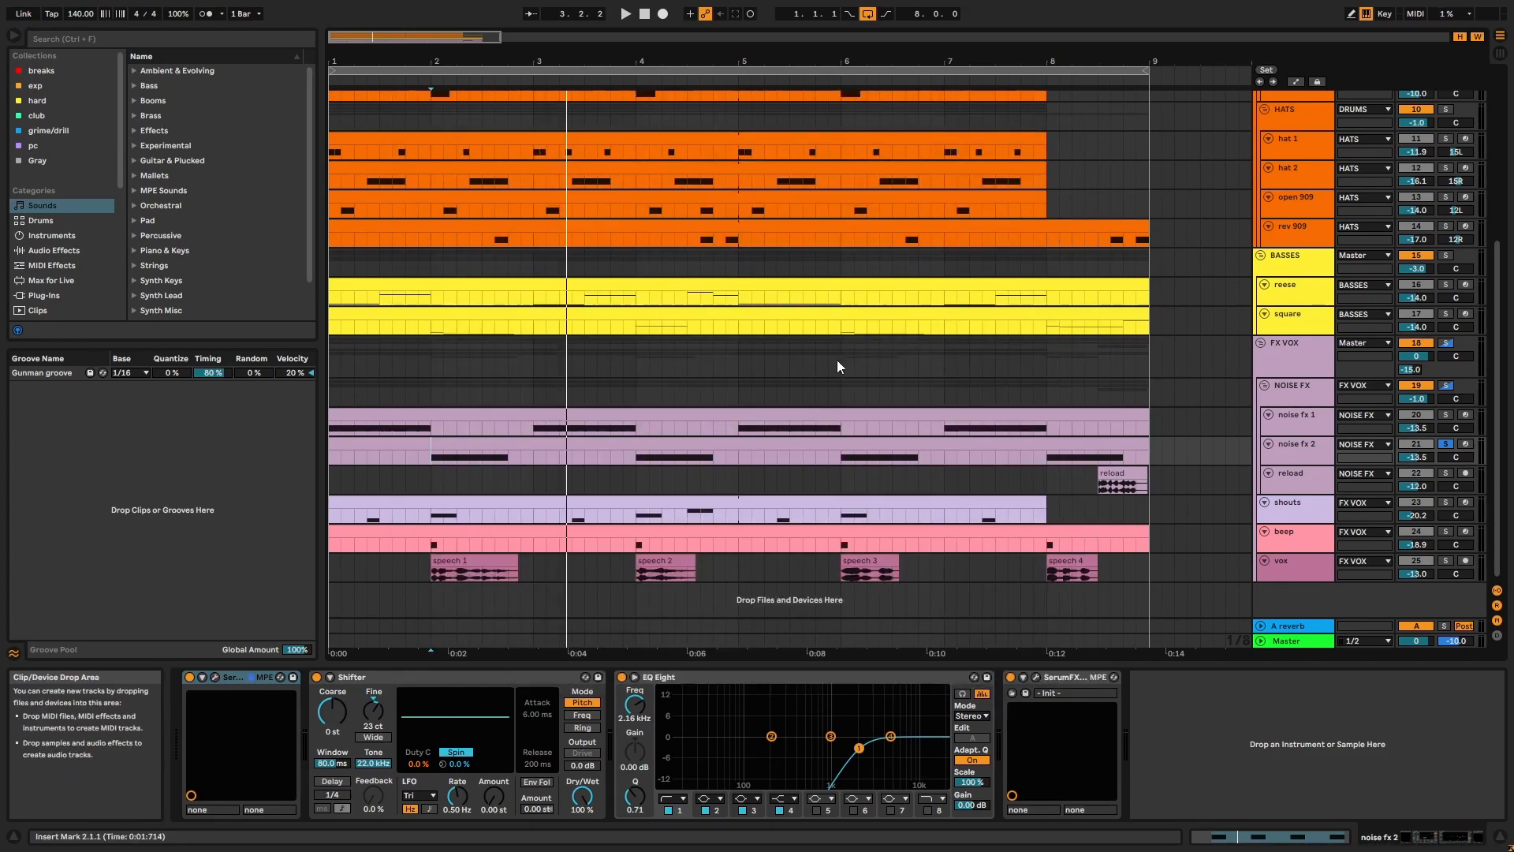
pyautogui.click(490, 678)
pyautogui.click(724, 677)
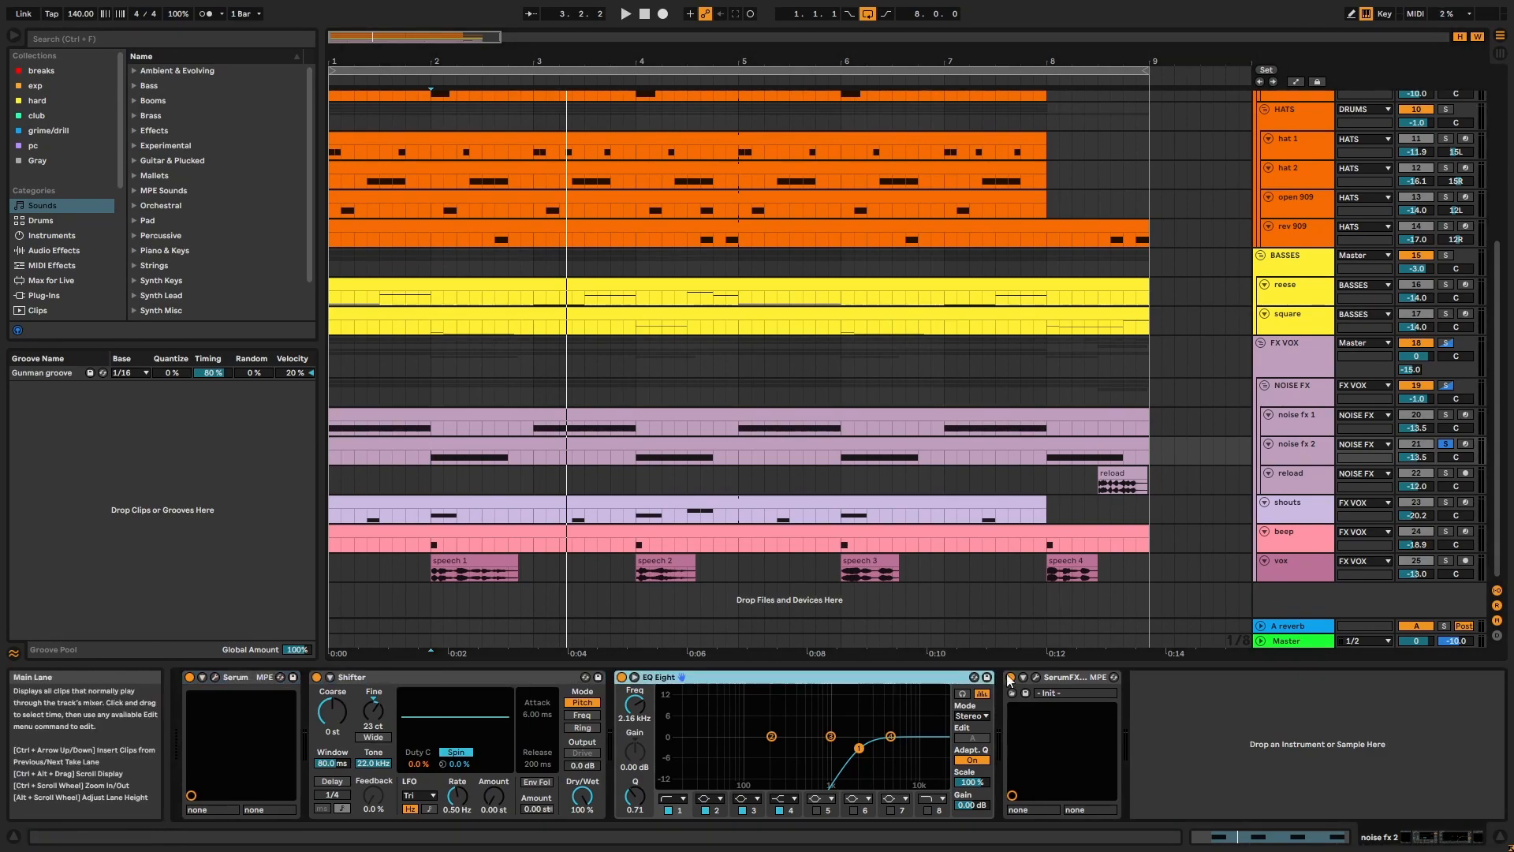
# - Open noise fx 2's SerumFX, toggle its Formant-III filter to compare the sound, and close the plug-in
pyautogui.click(1035, 677)
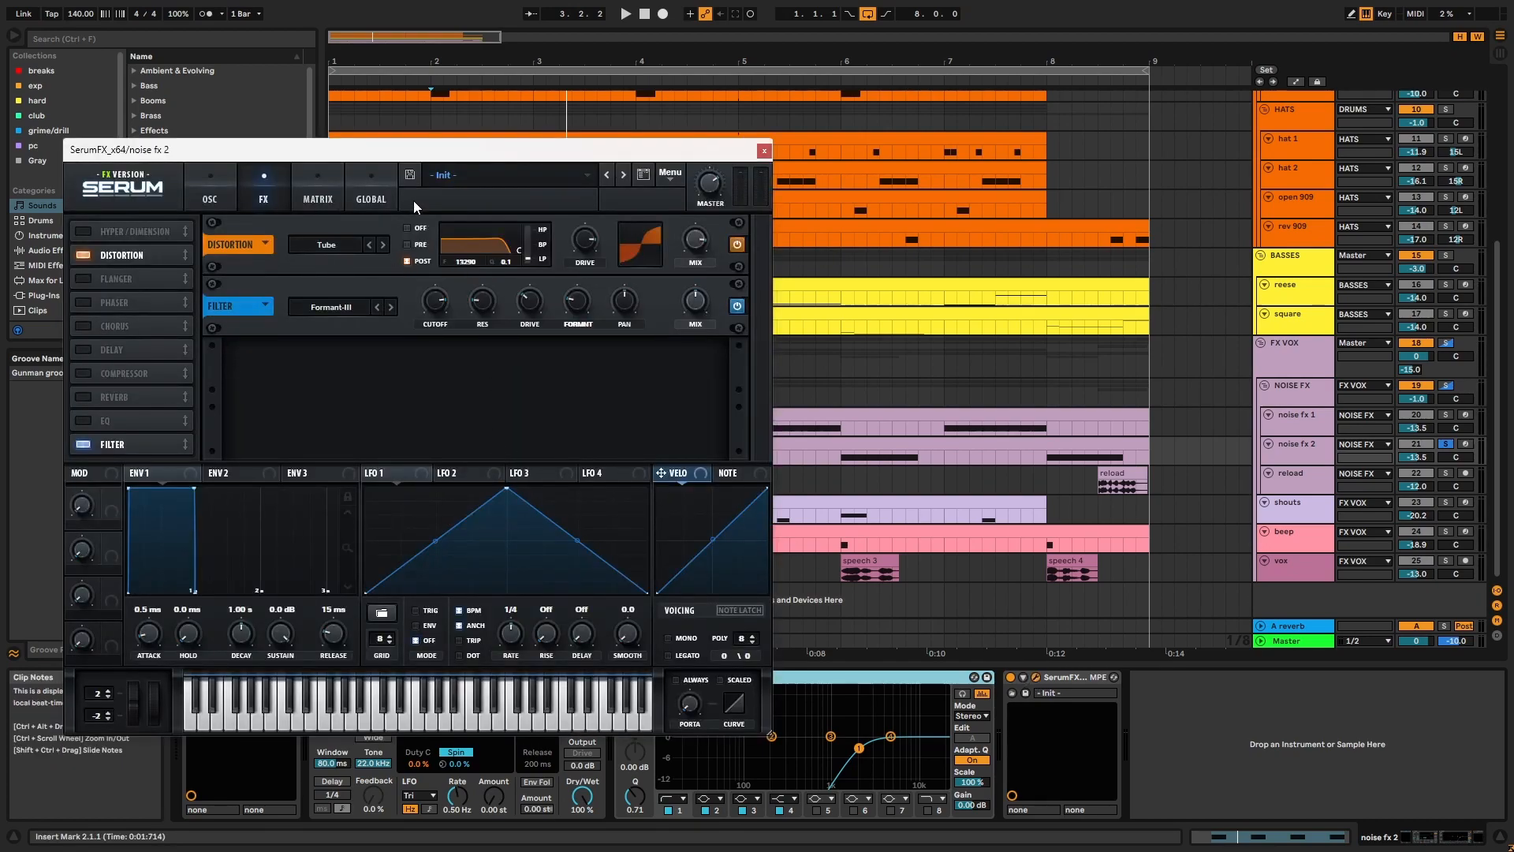
pyautogui.moveTo(416, 149); pyautogui.dragTo(662, 159)
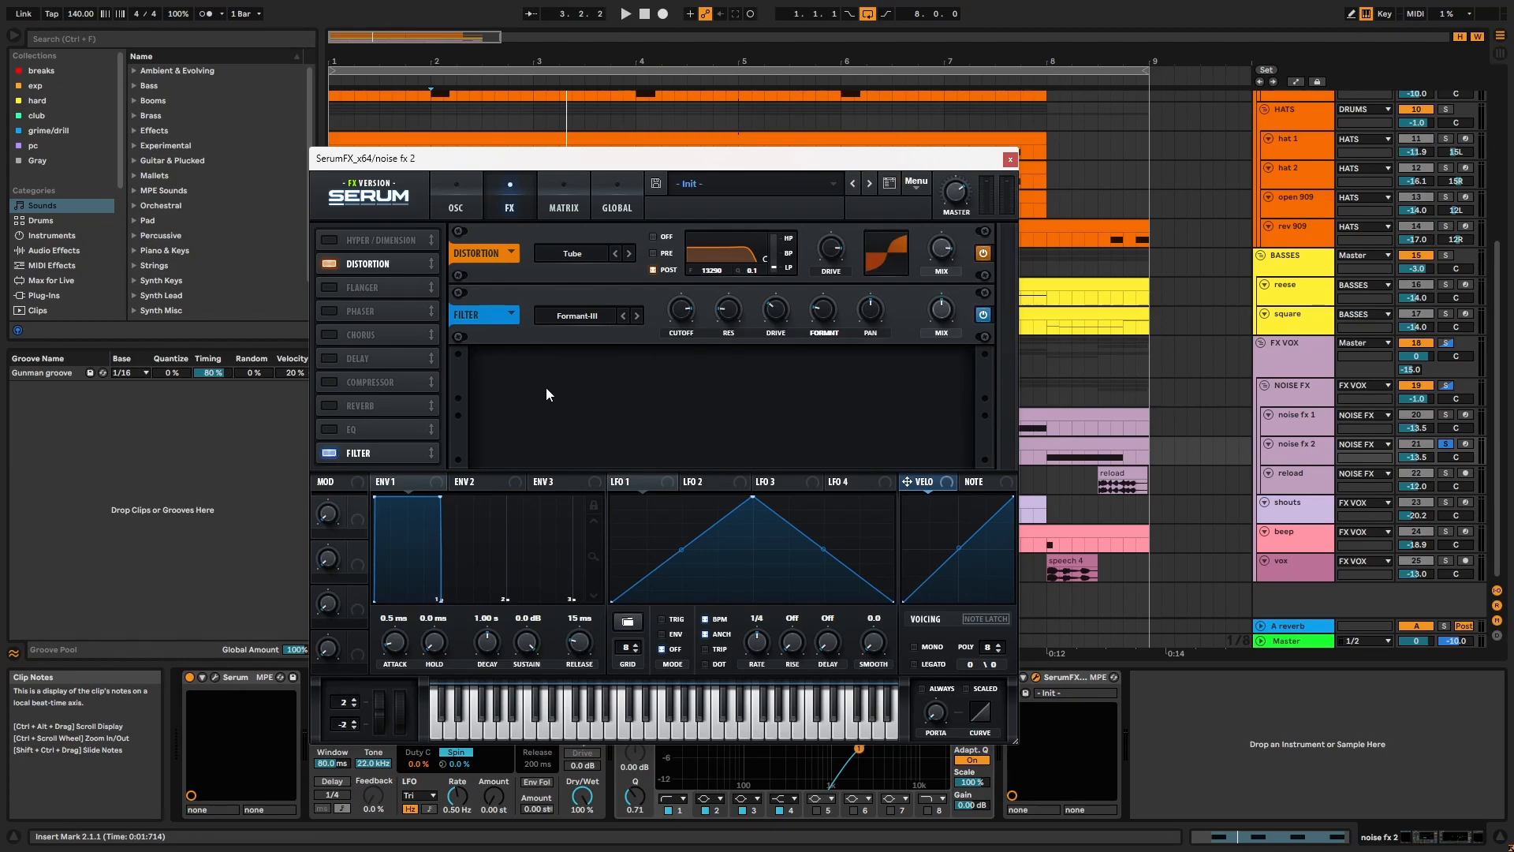
pyautogui.click(983, 316)
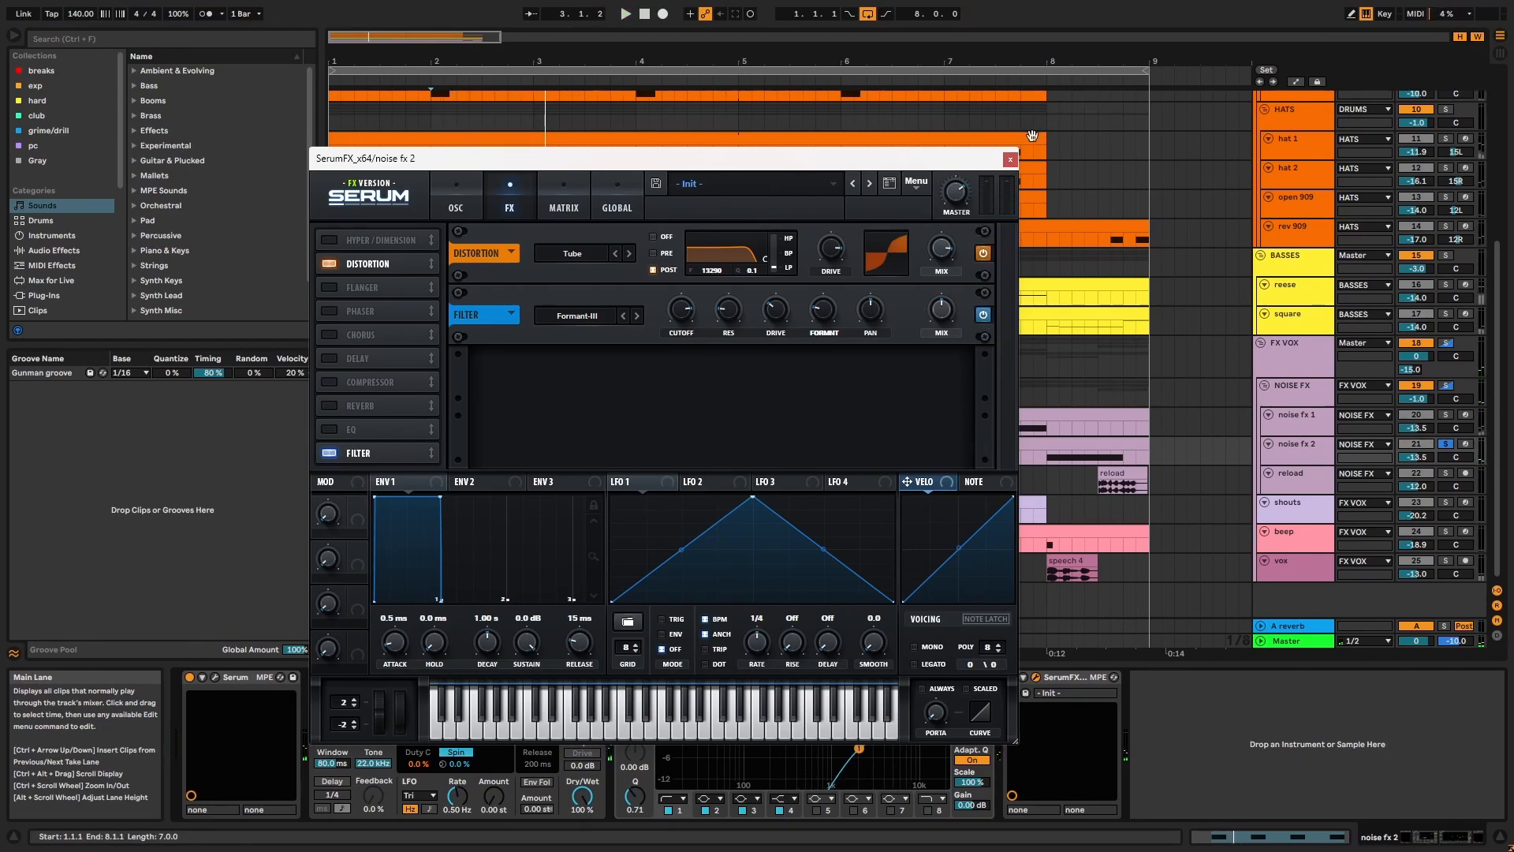
pyautogui.click(1010, 160)
# - Solo the reload track and play its clip at the end of bar 8
pyautogui.click(1307, 477)
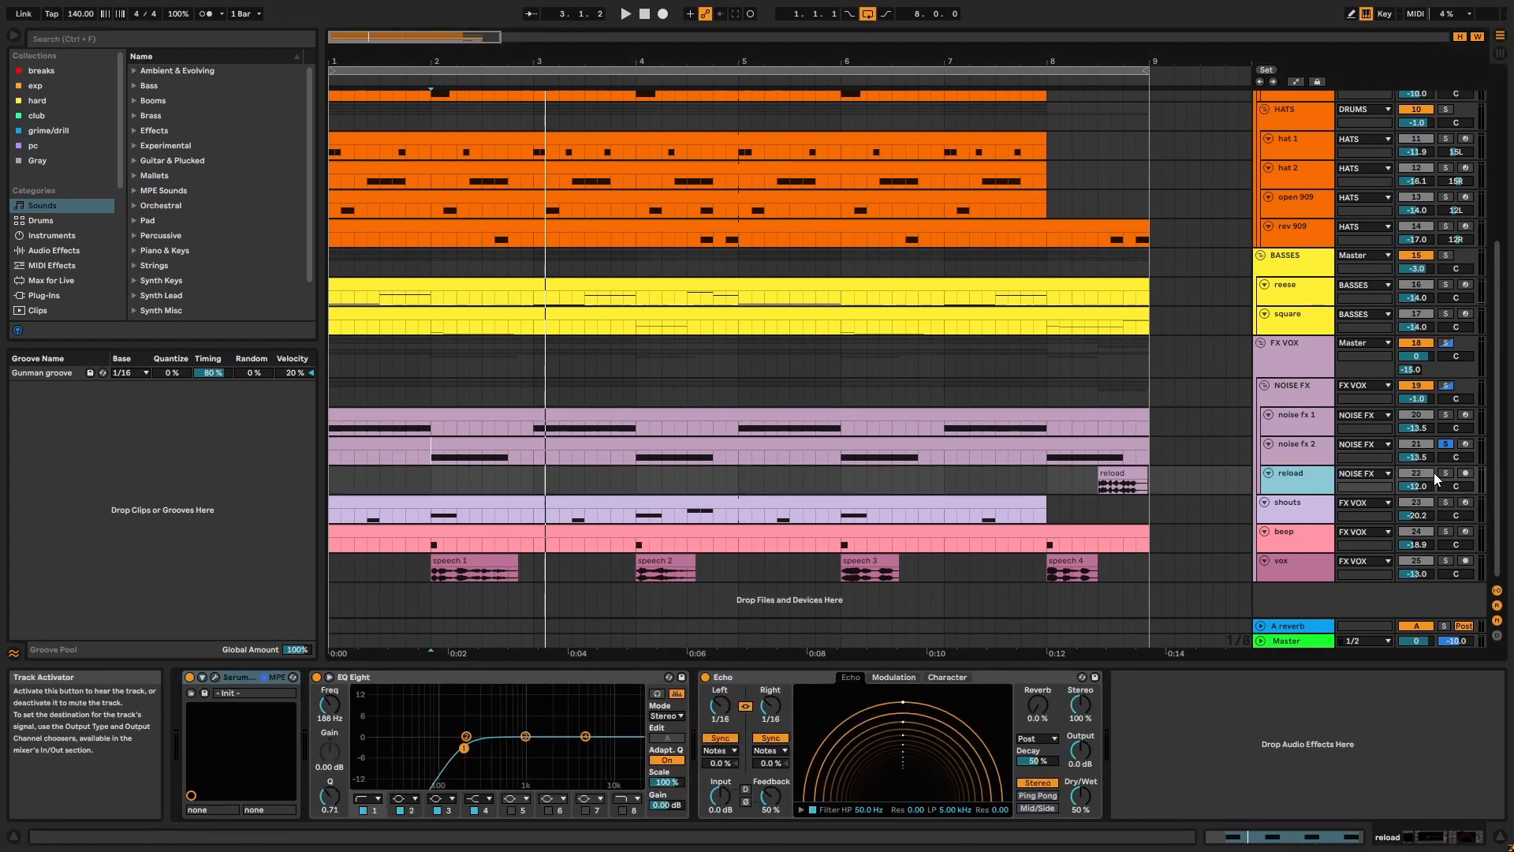
pyautogui.click(1445, 473)
pyautogui.click(1126, 474)
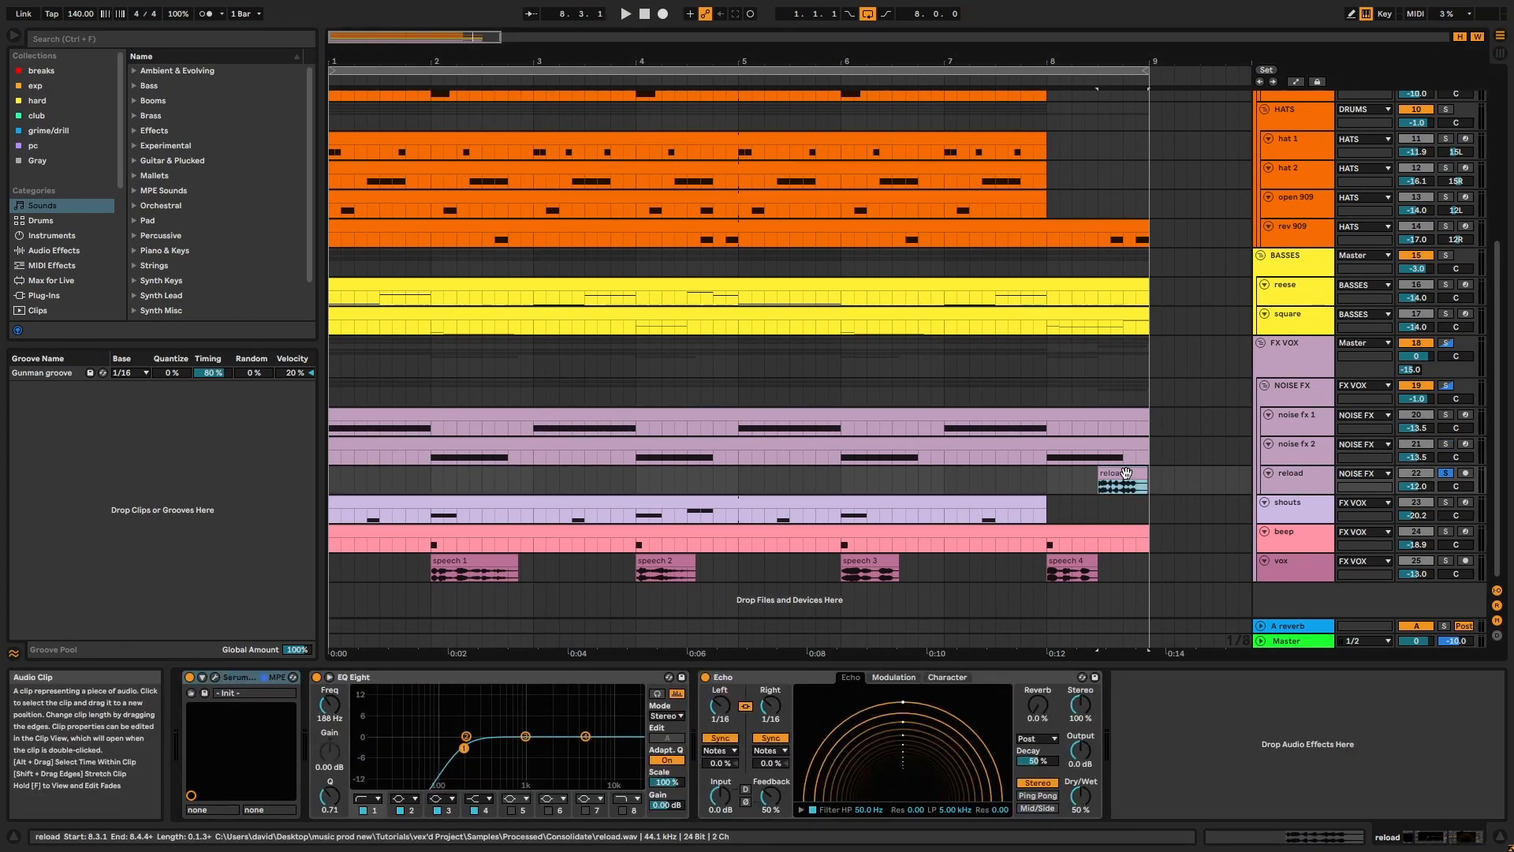
pyautogui.press('space')
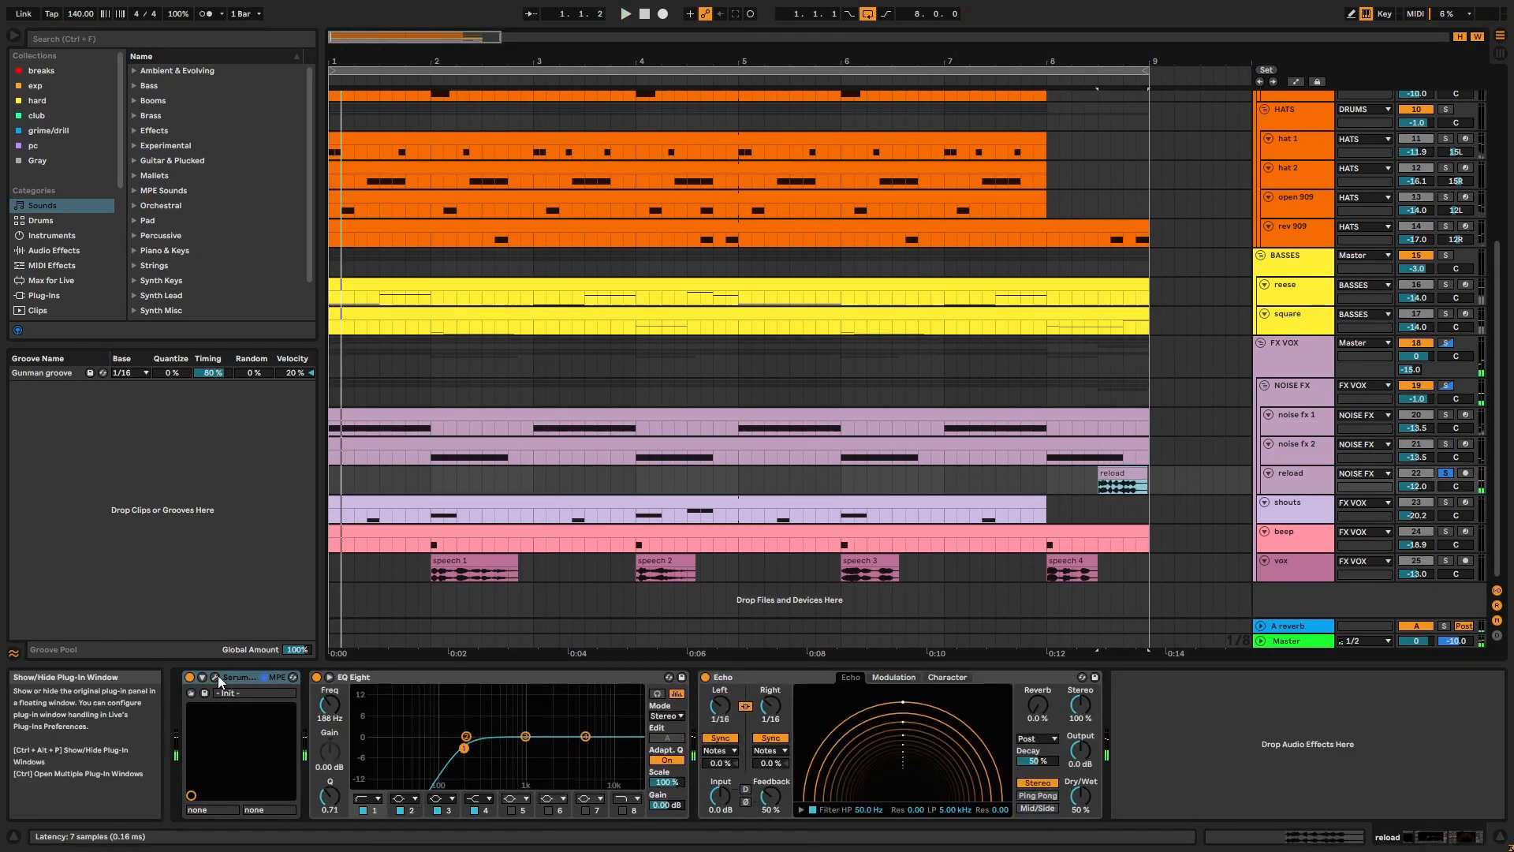
# - View the distortion and phaser in reload's SerumFX, close it, and show the track's EQ Eight and Echo
pyautogui.click(216, 676)
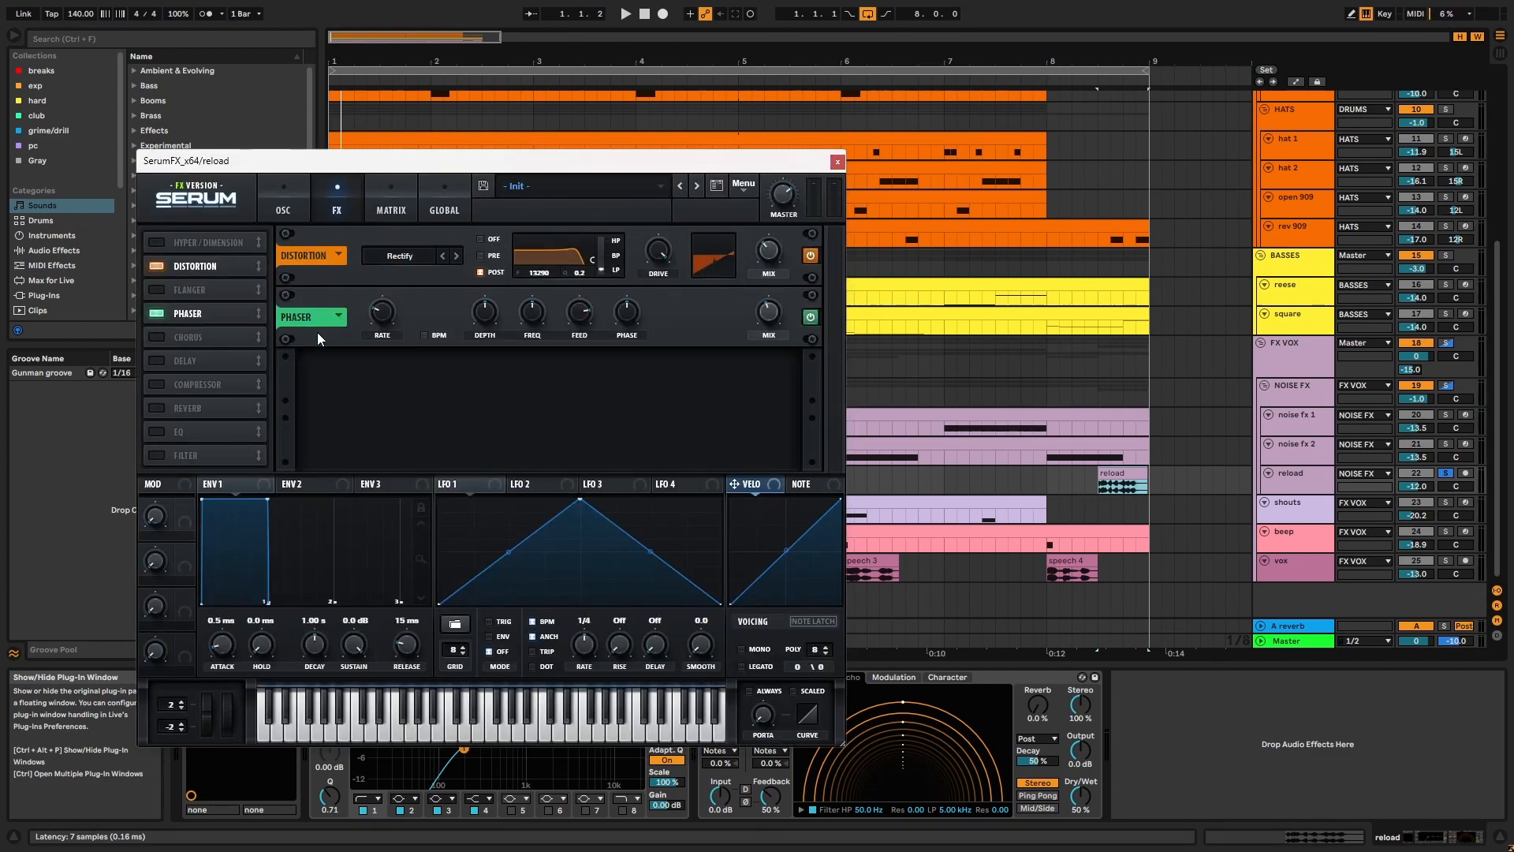
pyautogui.click(838, 162)
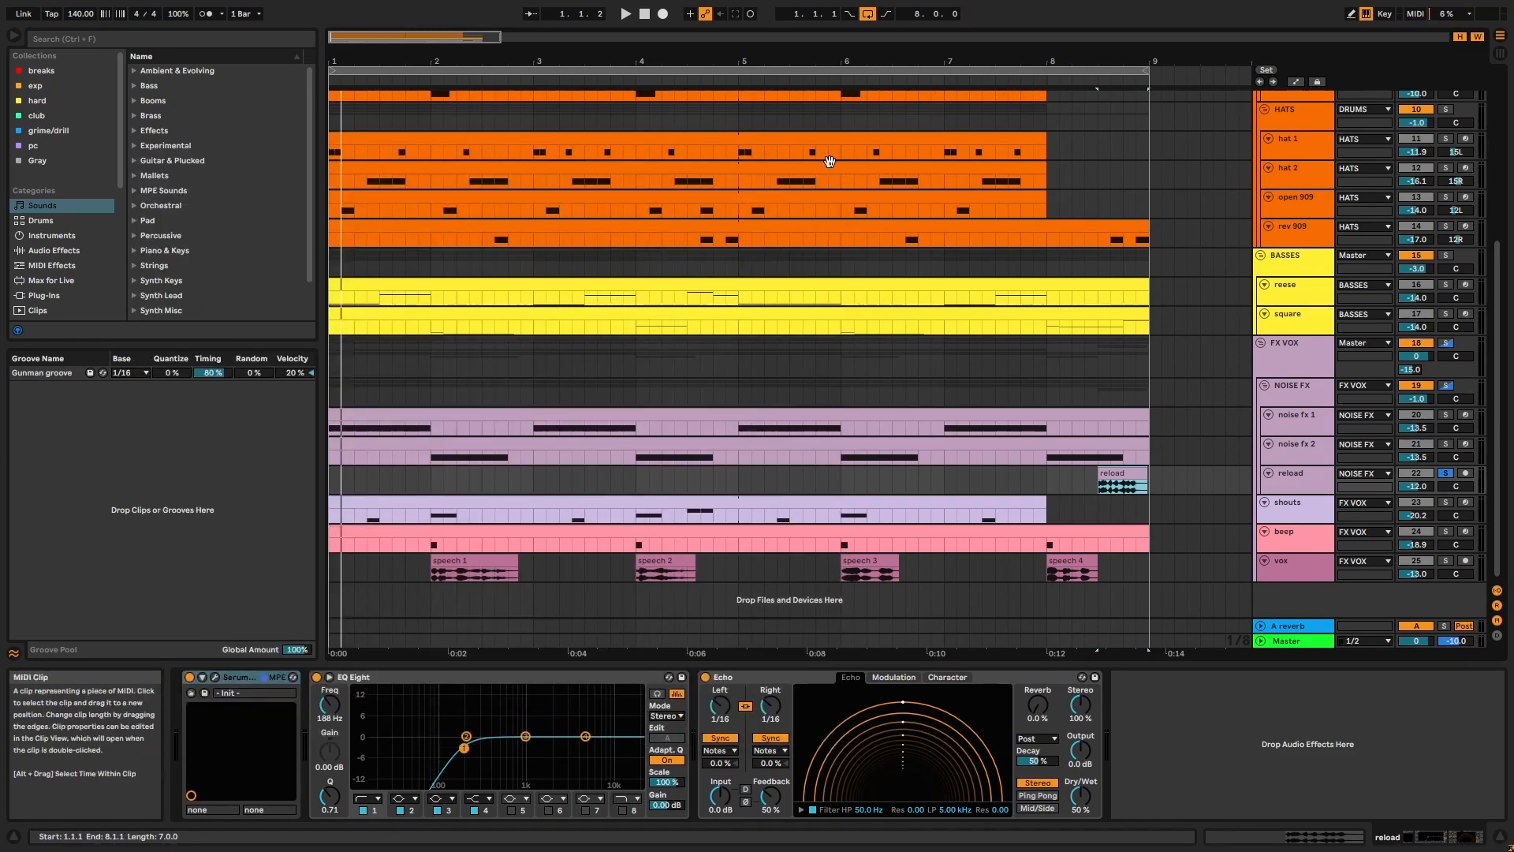
pyautogui.click(607, 683)
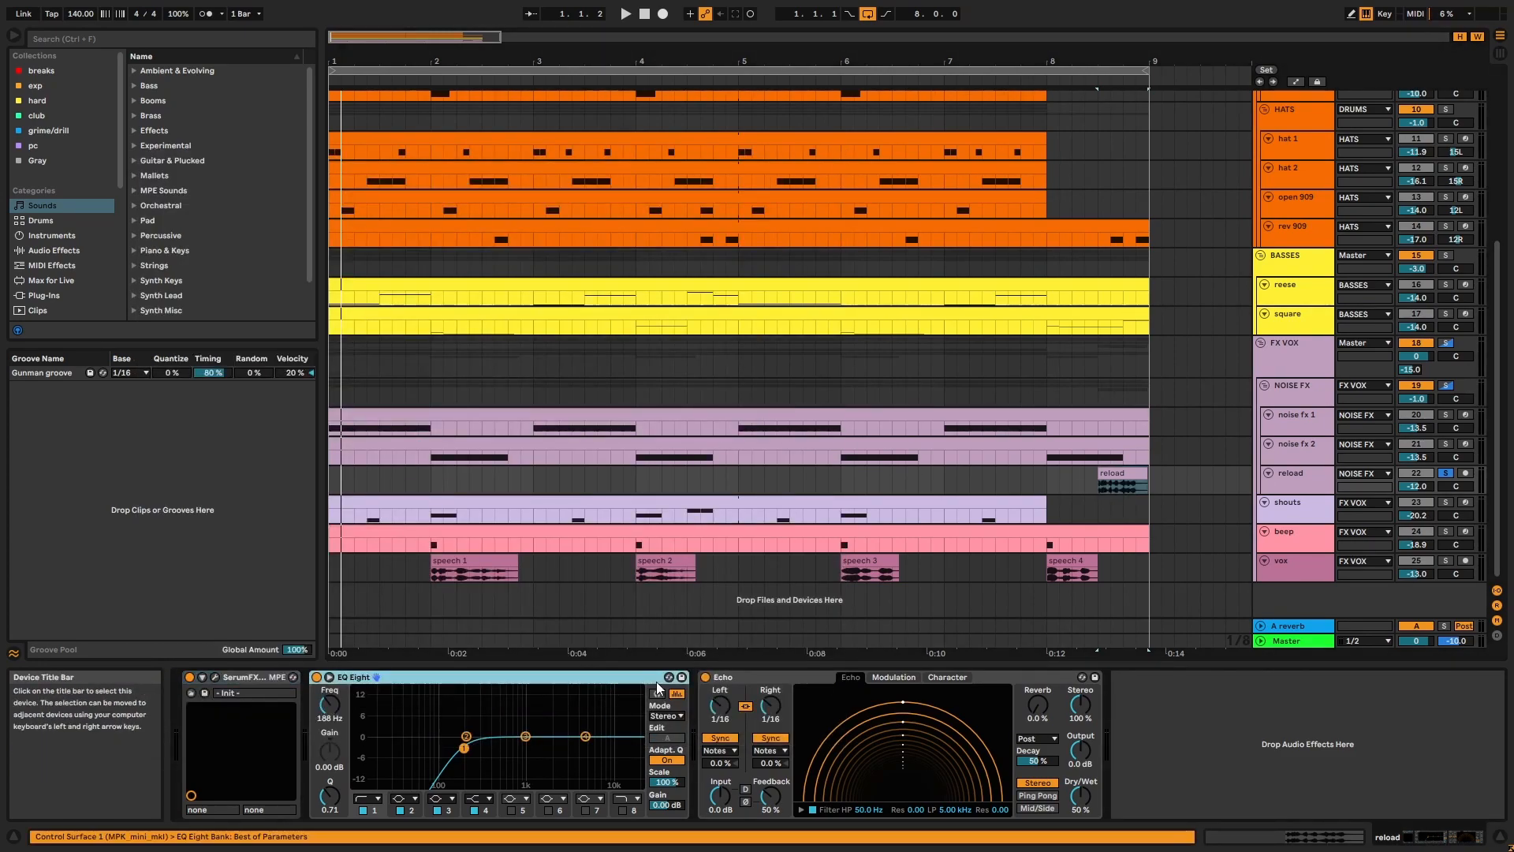
pyautogui.click(742, 681)
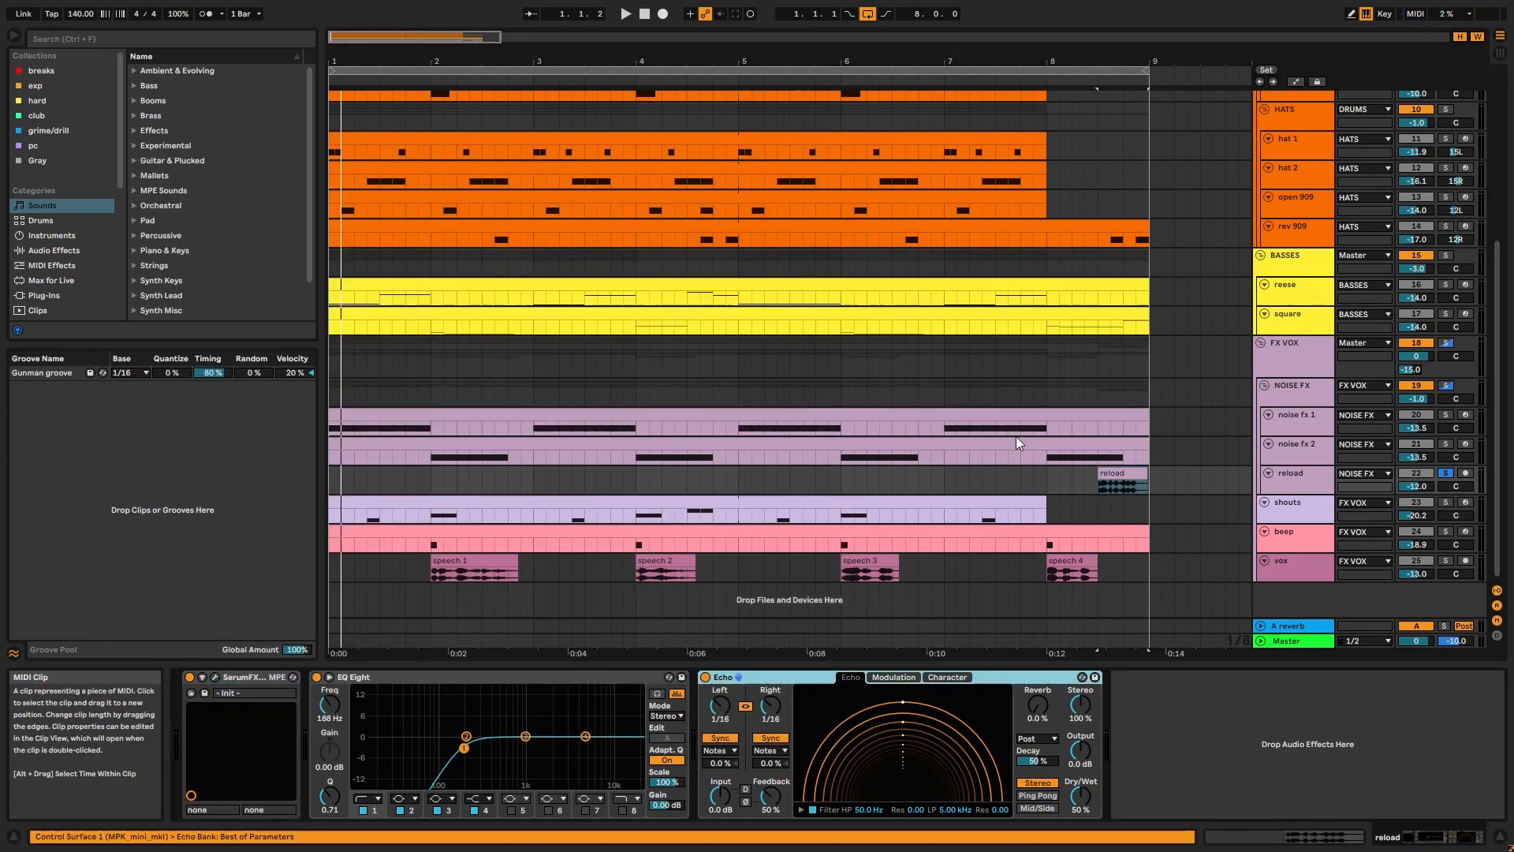
# - Solo and play the shouts track, and open its MIDI clip to view the notes
pyautogui.click(1447, 503)
pyautogui.press('space')
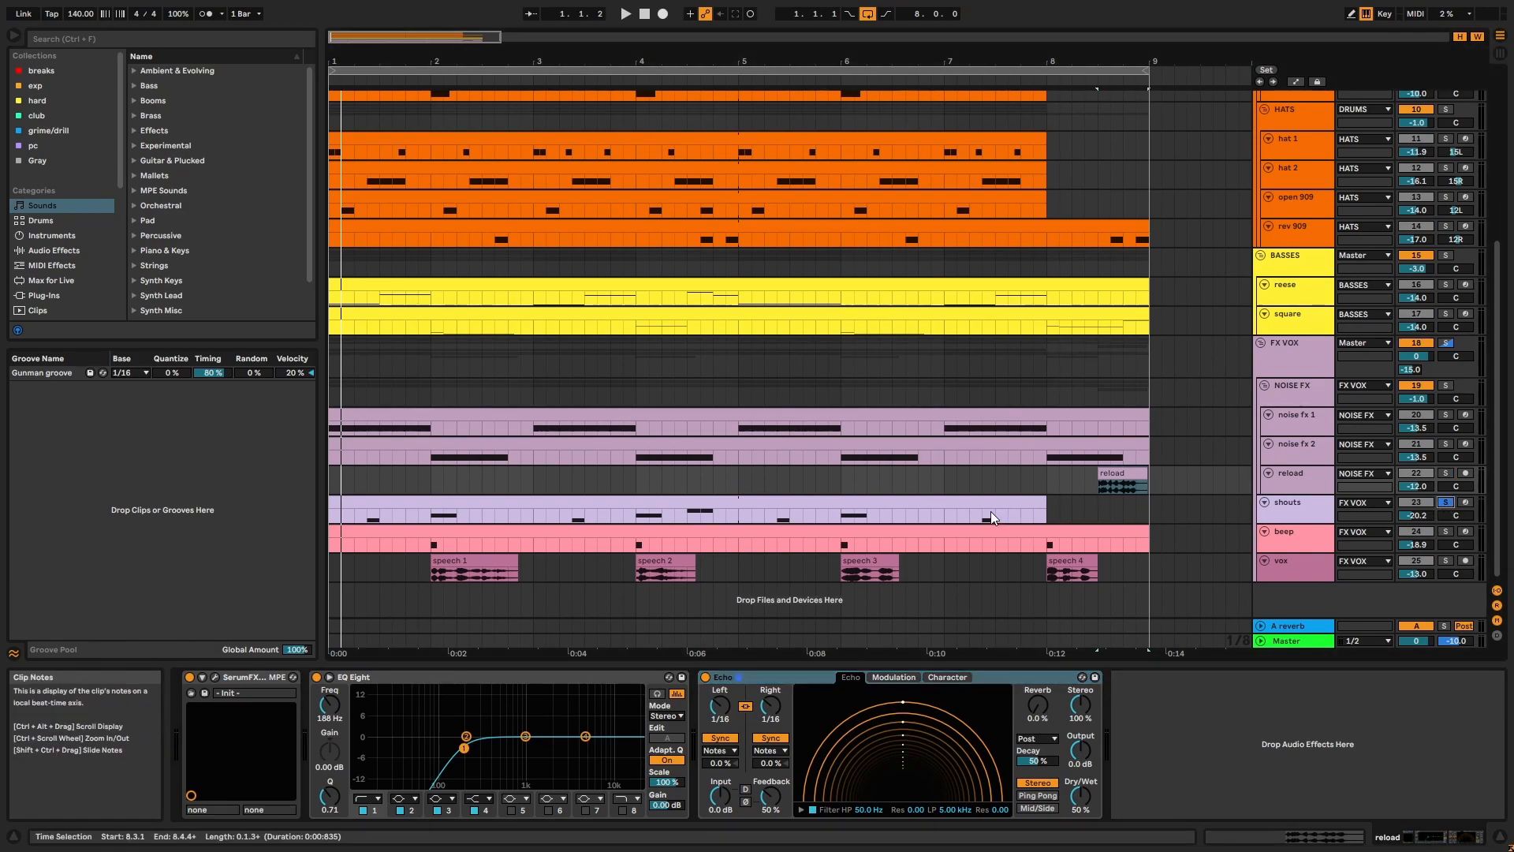
pyautogui.click(991, 513)
pyautogui.doubleClick(990, 503)
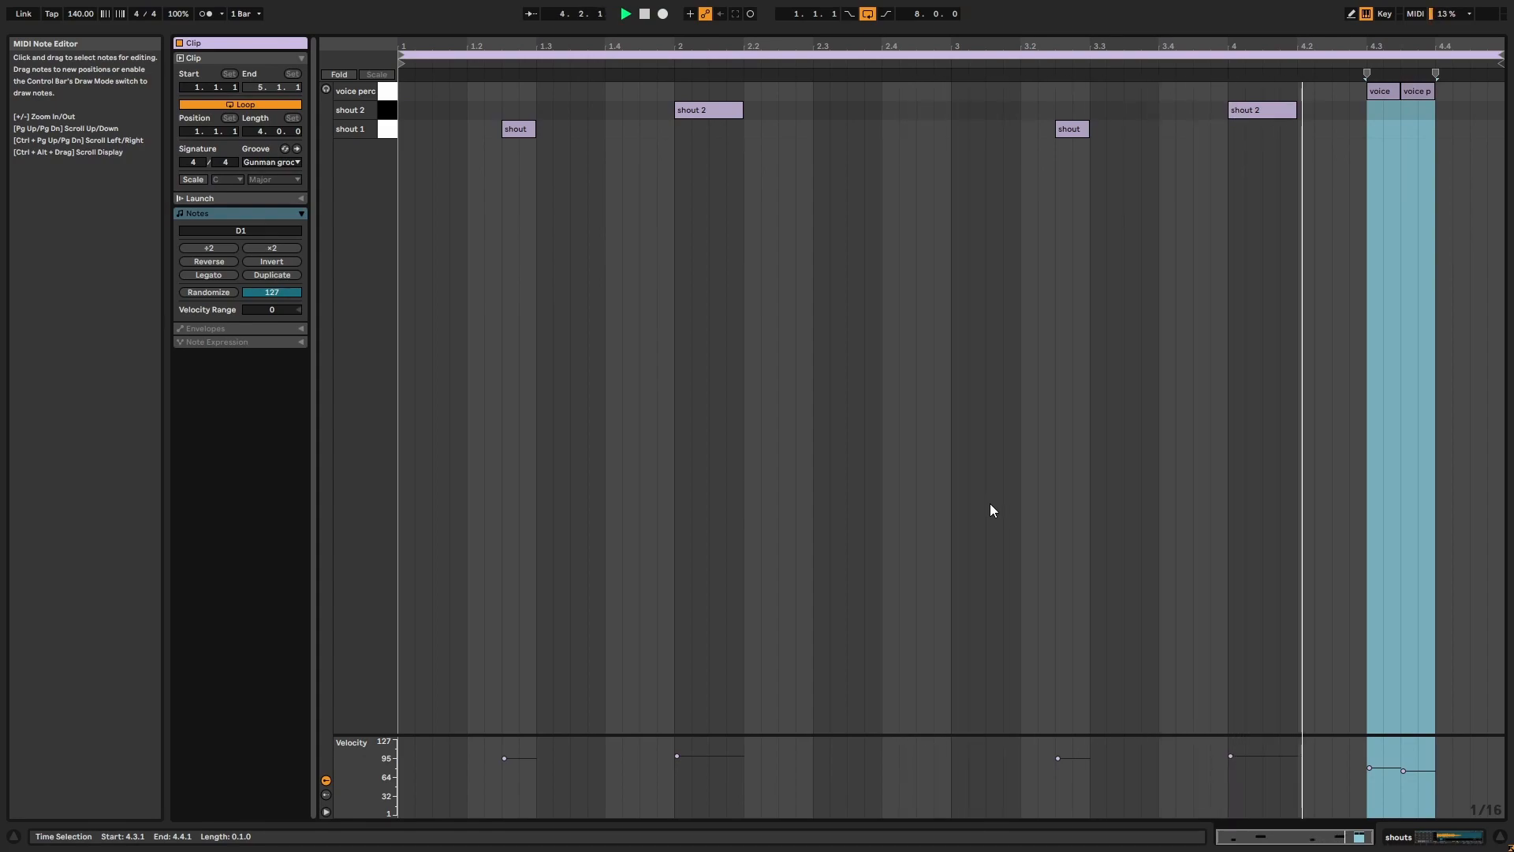
# - Switch to the shouts track's devices, stop playback, and preview the shout 1 and shout 2 pads in the Drum Rack
pyautogui.hotkey('shift', 'Tab')
pyautogui.press('space')
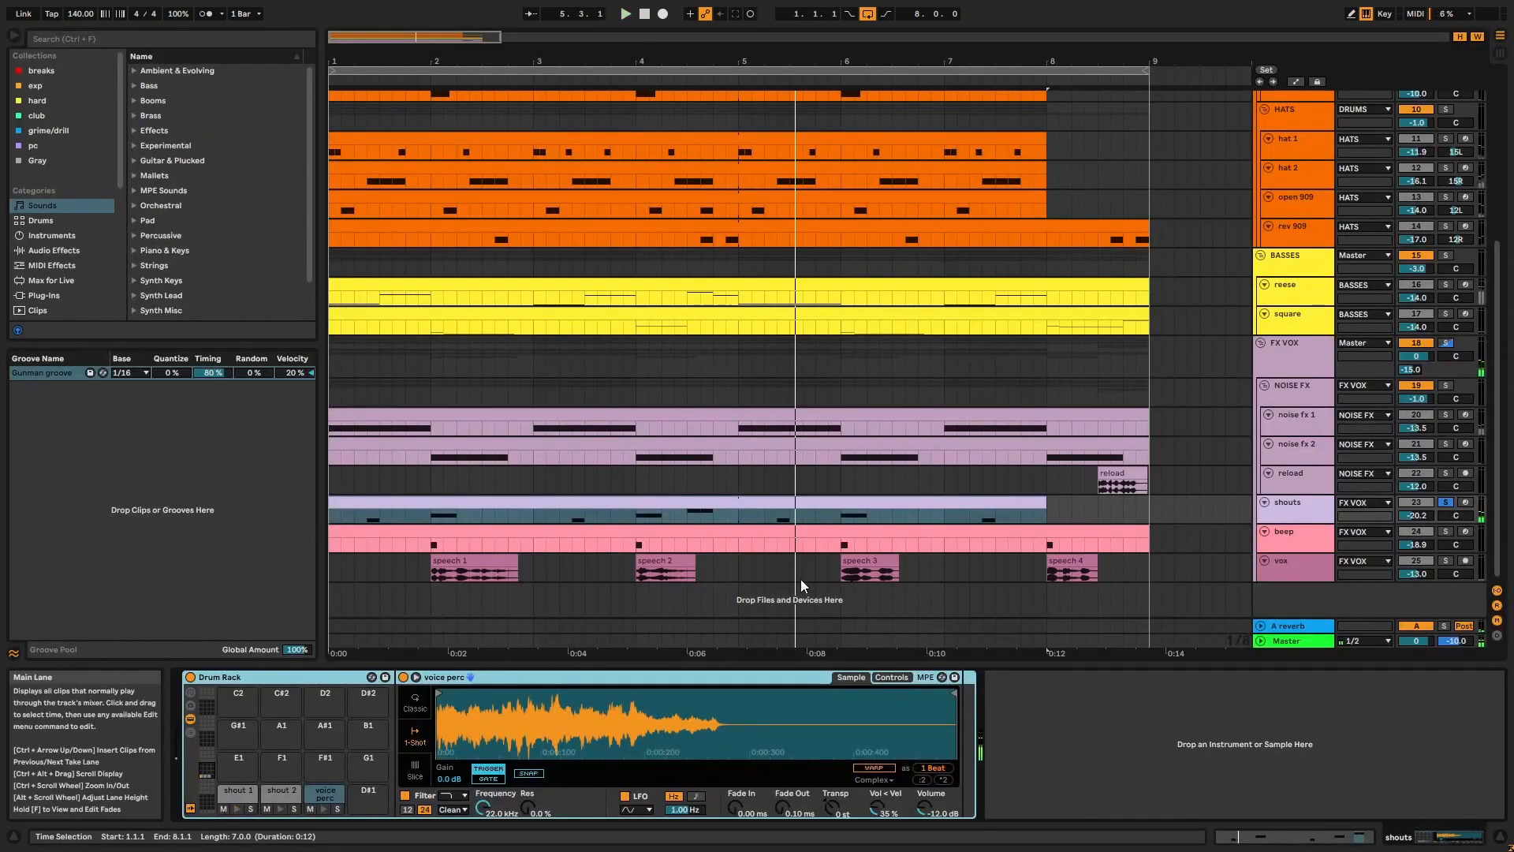
pyautogui.click(237, 810)
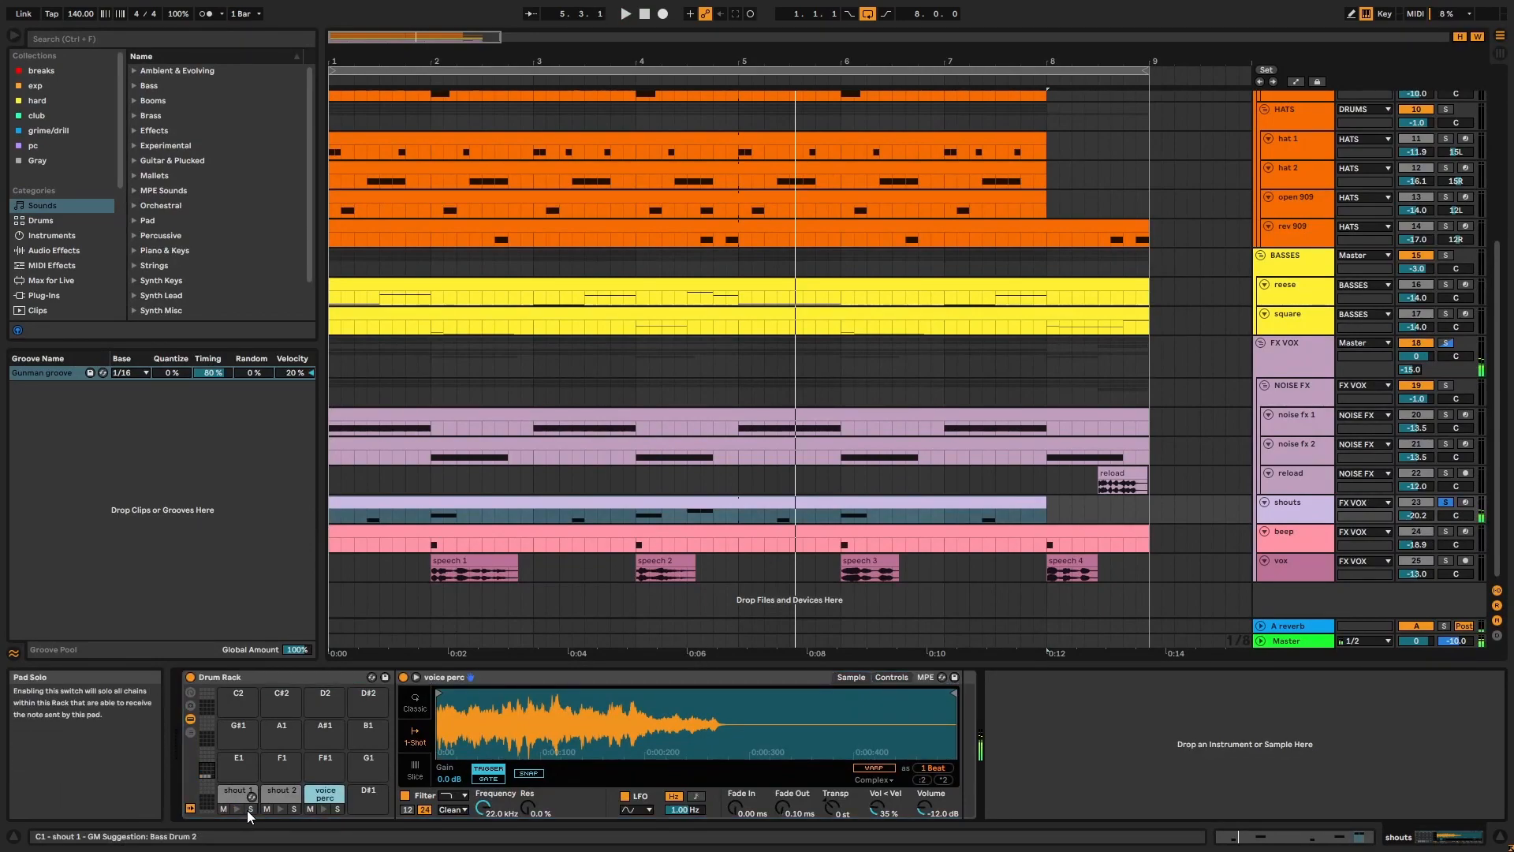
pyautogui.click(276, 809)
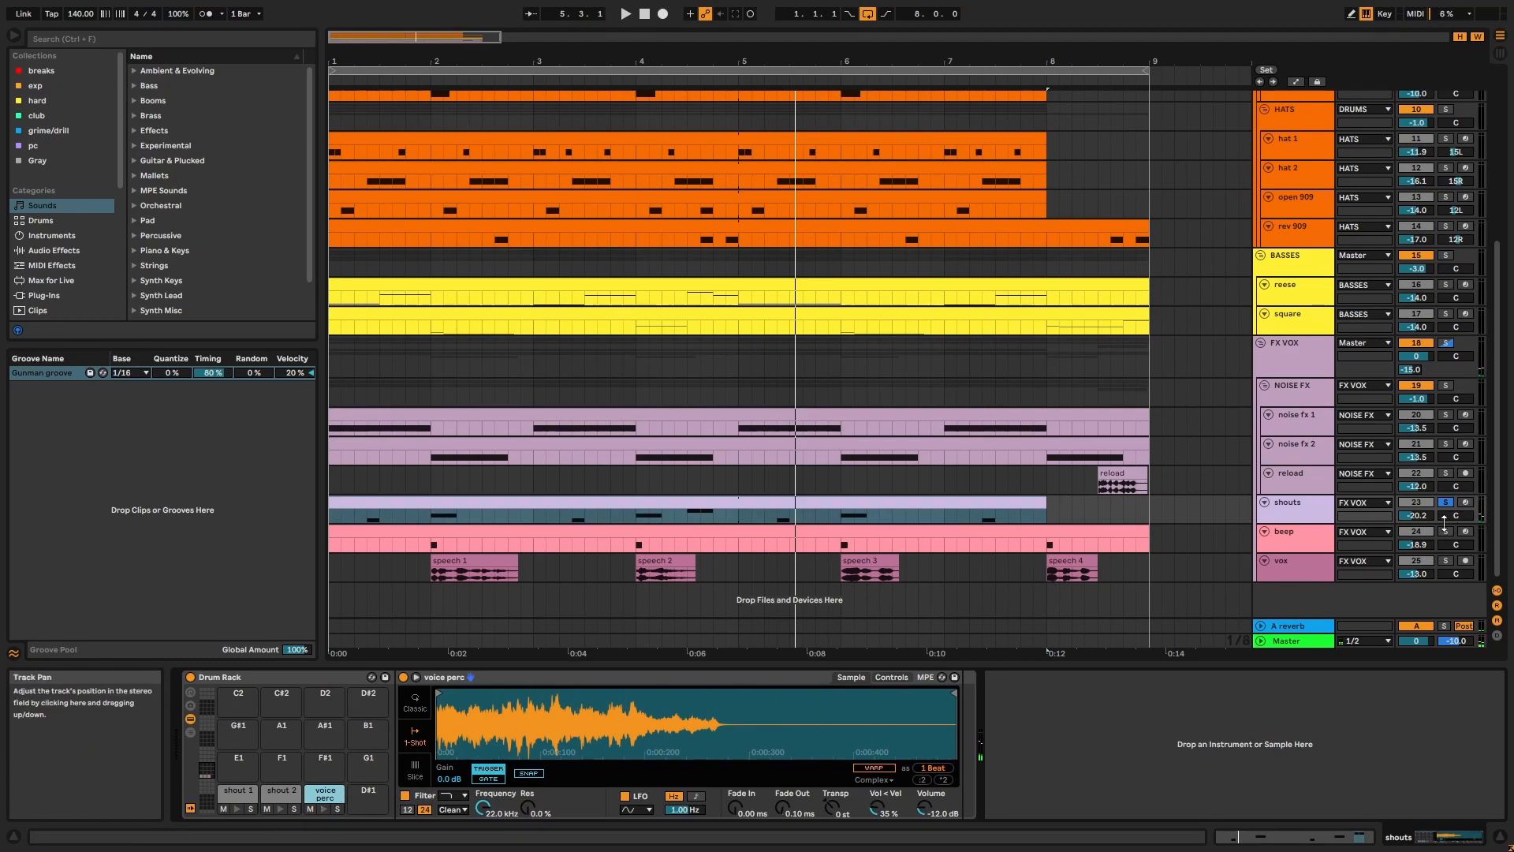
# - View the beep clip's notes, play the track soloed from bar 2, and briefly compare it with the full mix
pyautogui.doubleClick(1018, 541)
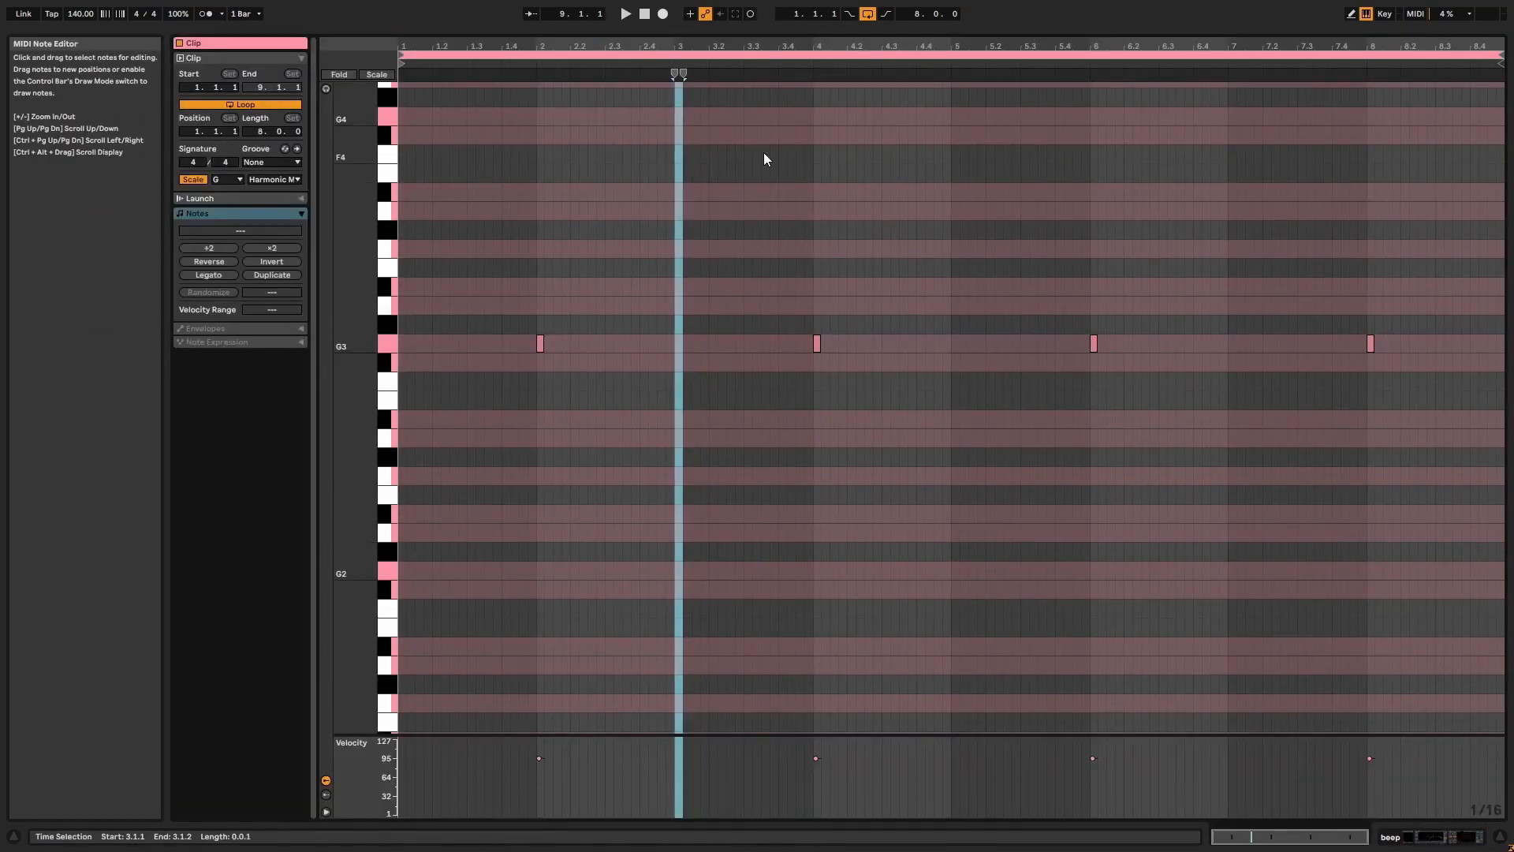
pyautogui.click(526, 64)
pyautogui.hotkey('shift', 'Tab')
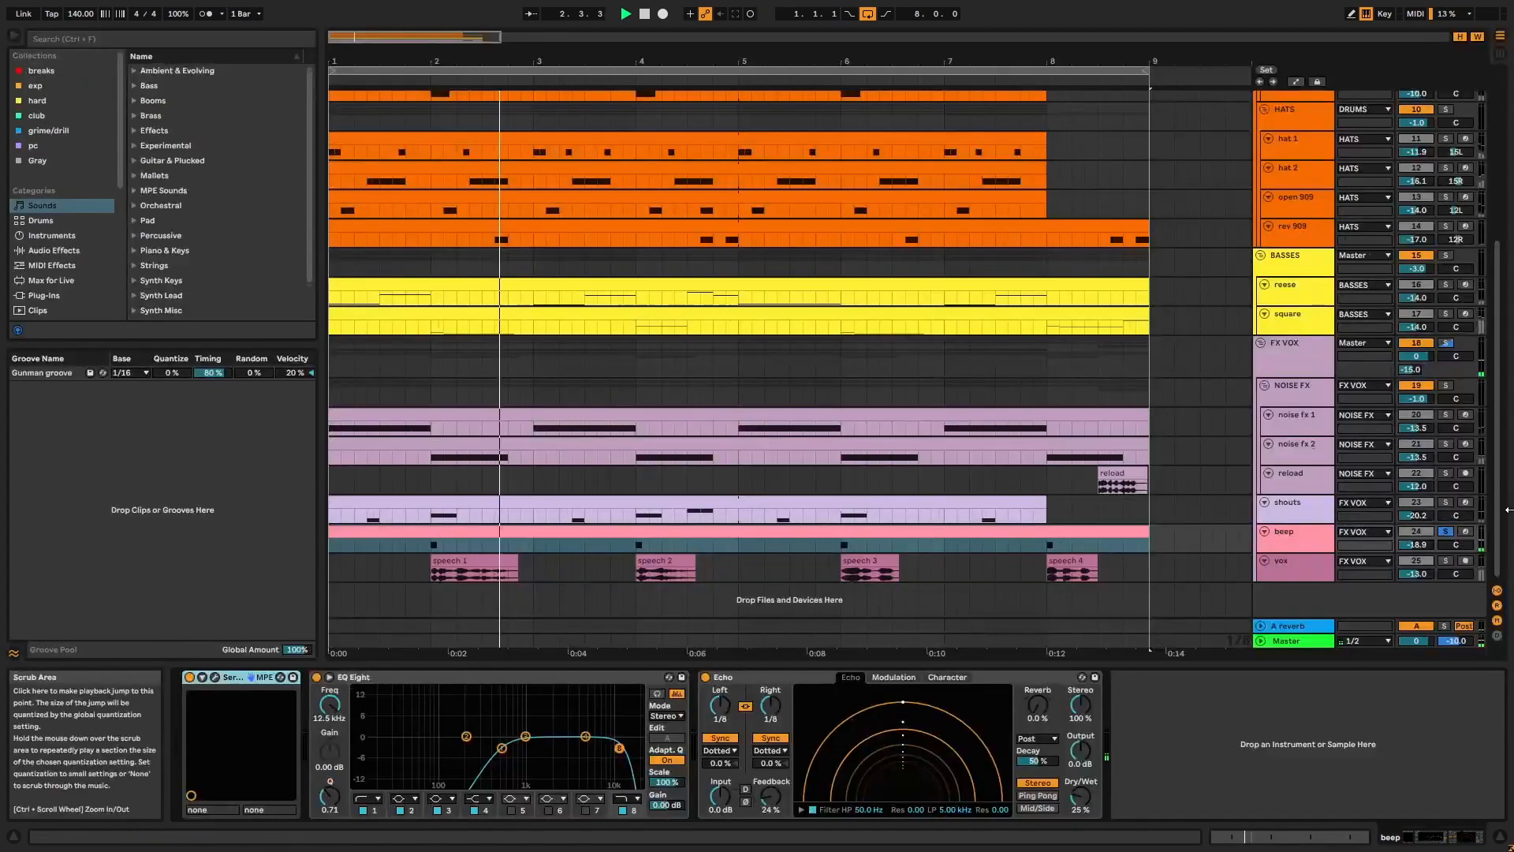
pyautogui.click(1446, 530)
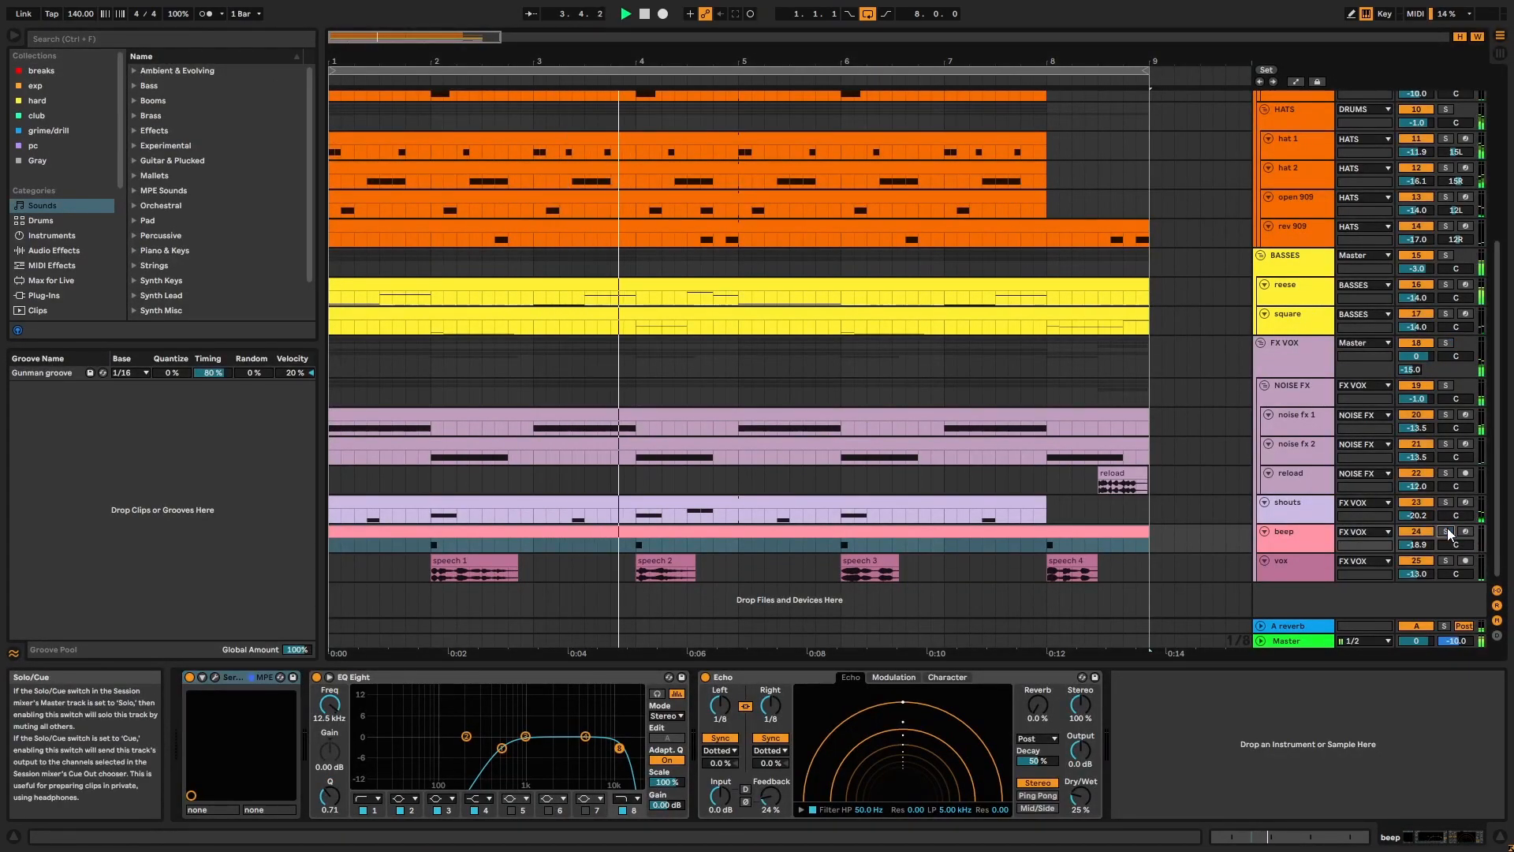
pyautogui.click(1446, 530)
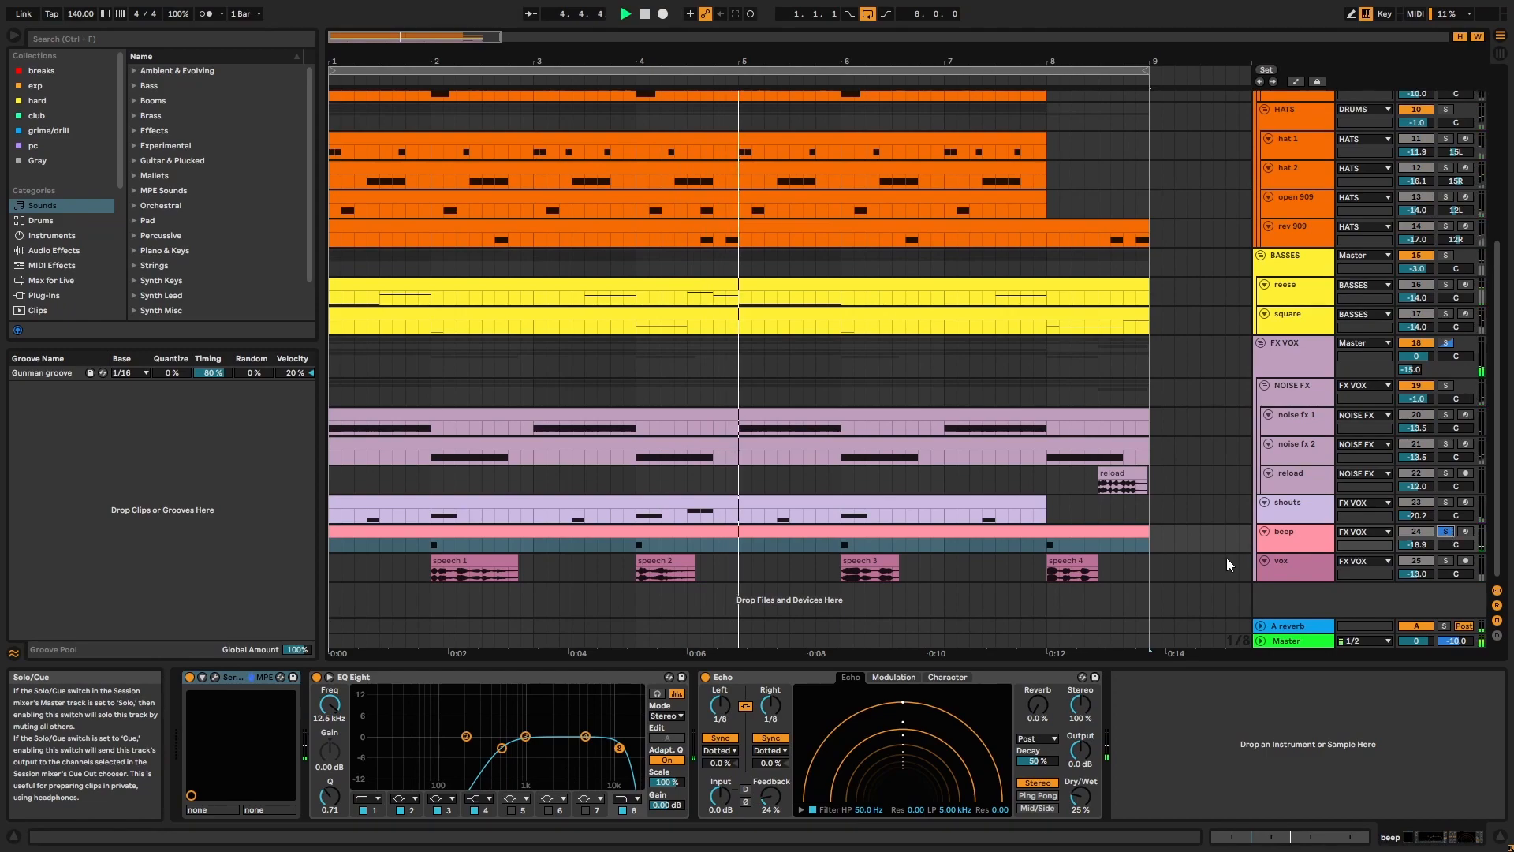
# - Open the beep track's Serum on its oscillator page and play the beep at bar 6
pyautogui.click(213, 678)
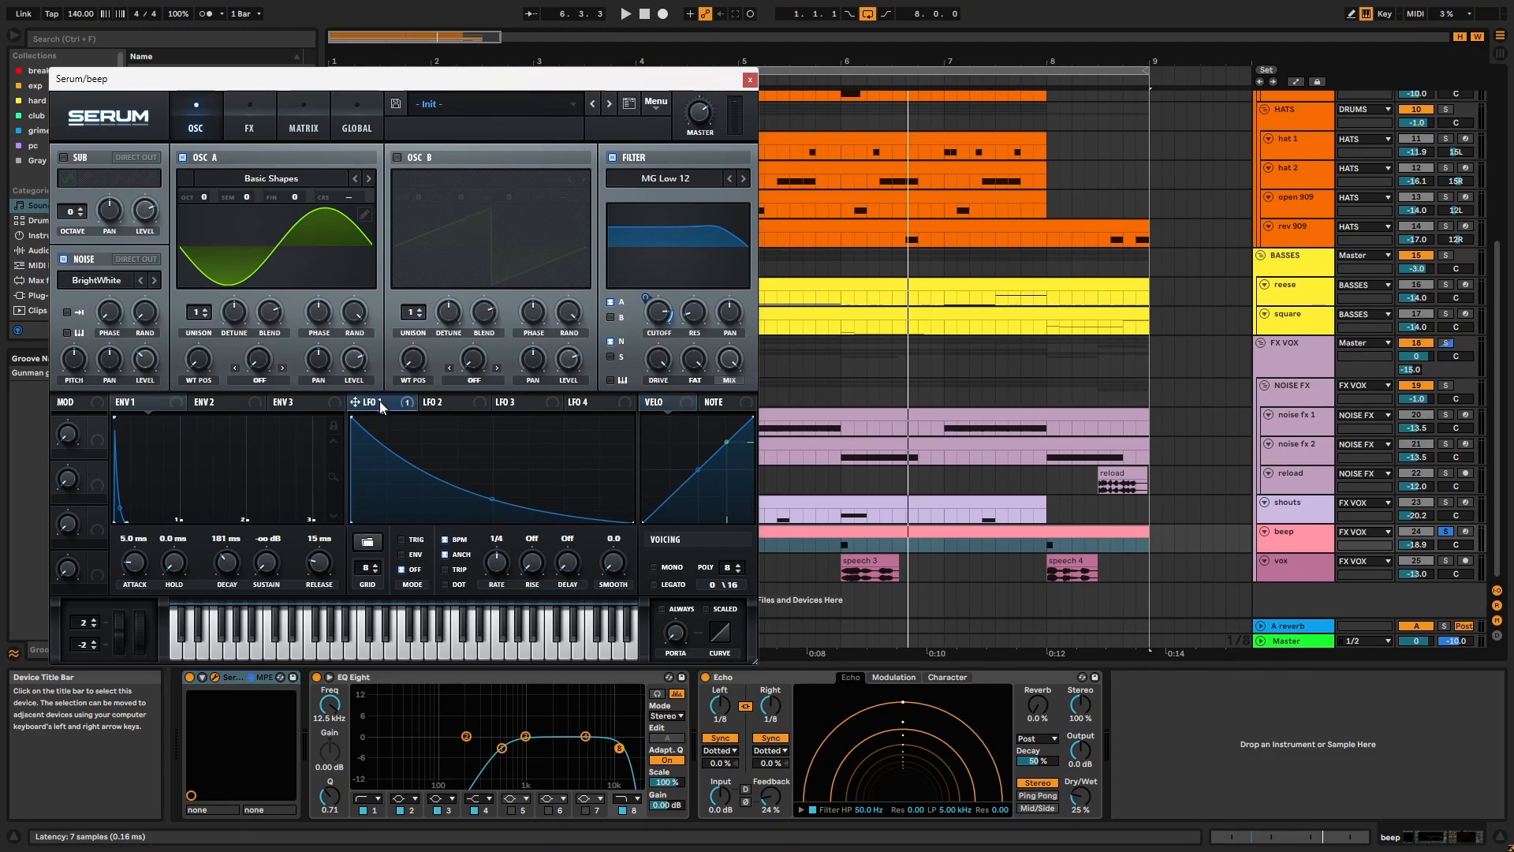
pyautogui.click(841, 545)
pyautogui.press('space')
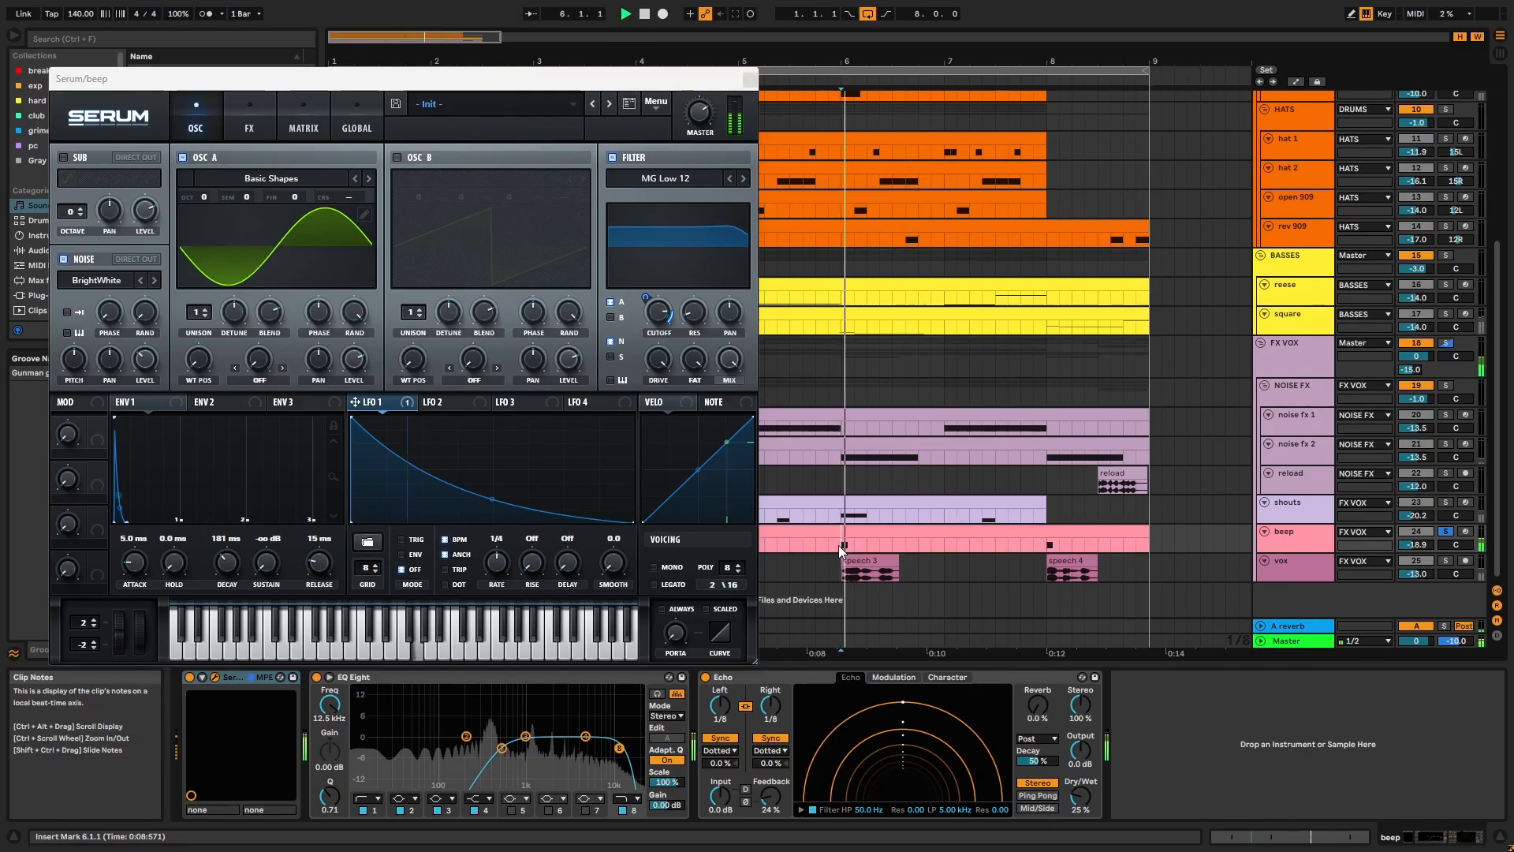
# - View the distortion on Serum's effects page, close the plug-in, and show the beep track's EQ Eight and Echo
pyautogui.click(273, 120)
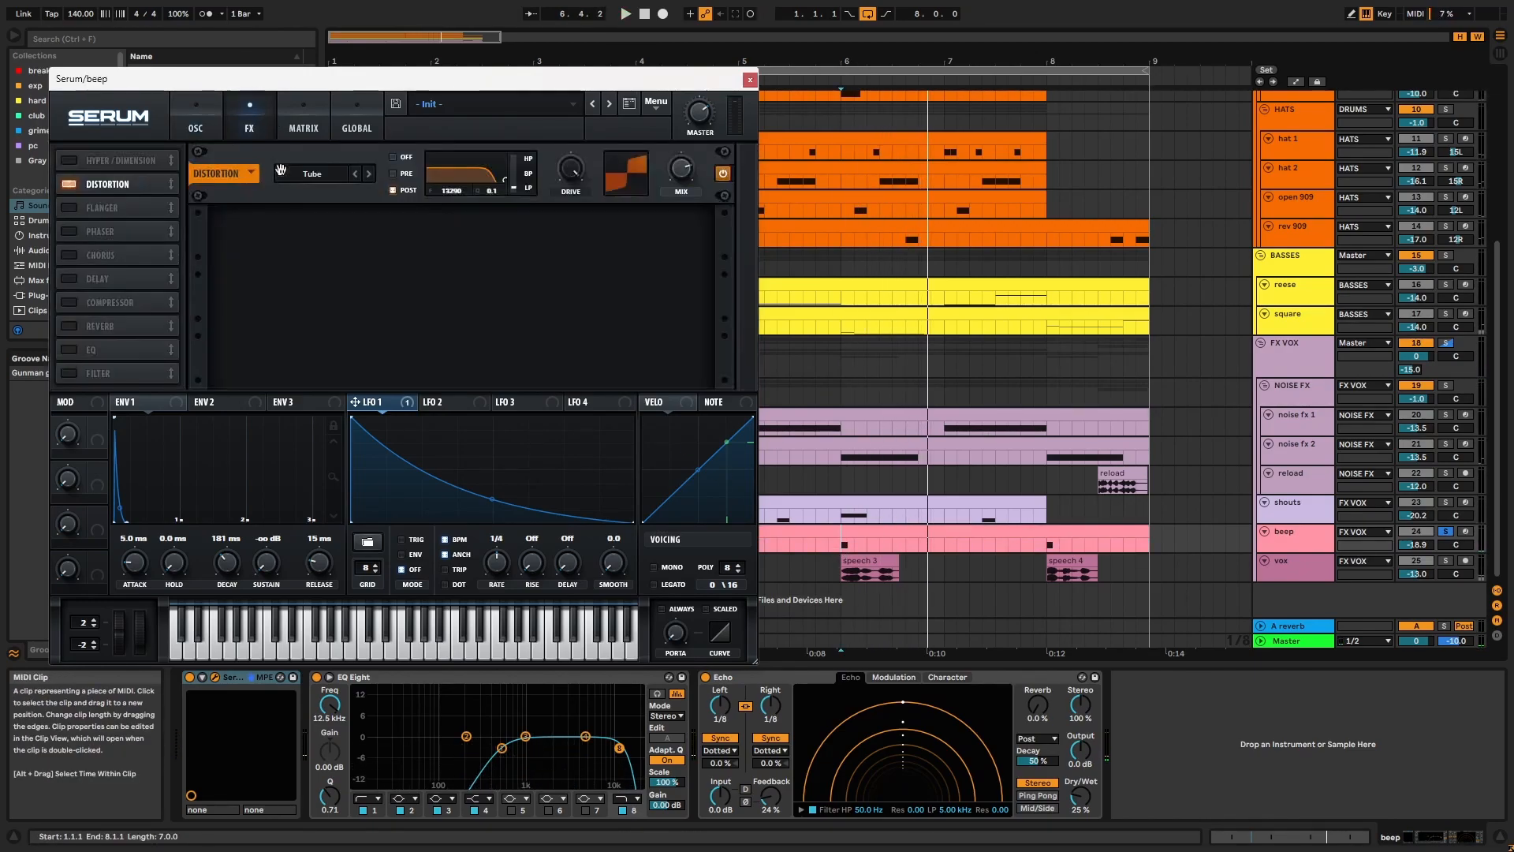
pyautogui.click(750, 80)
pyautogui.click(515, 679)
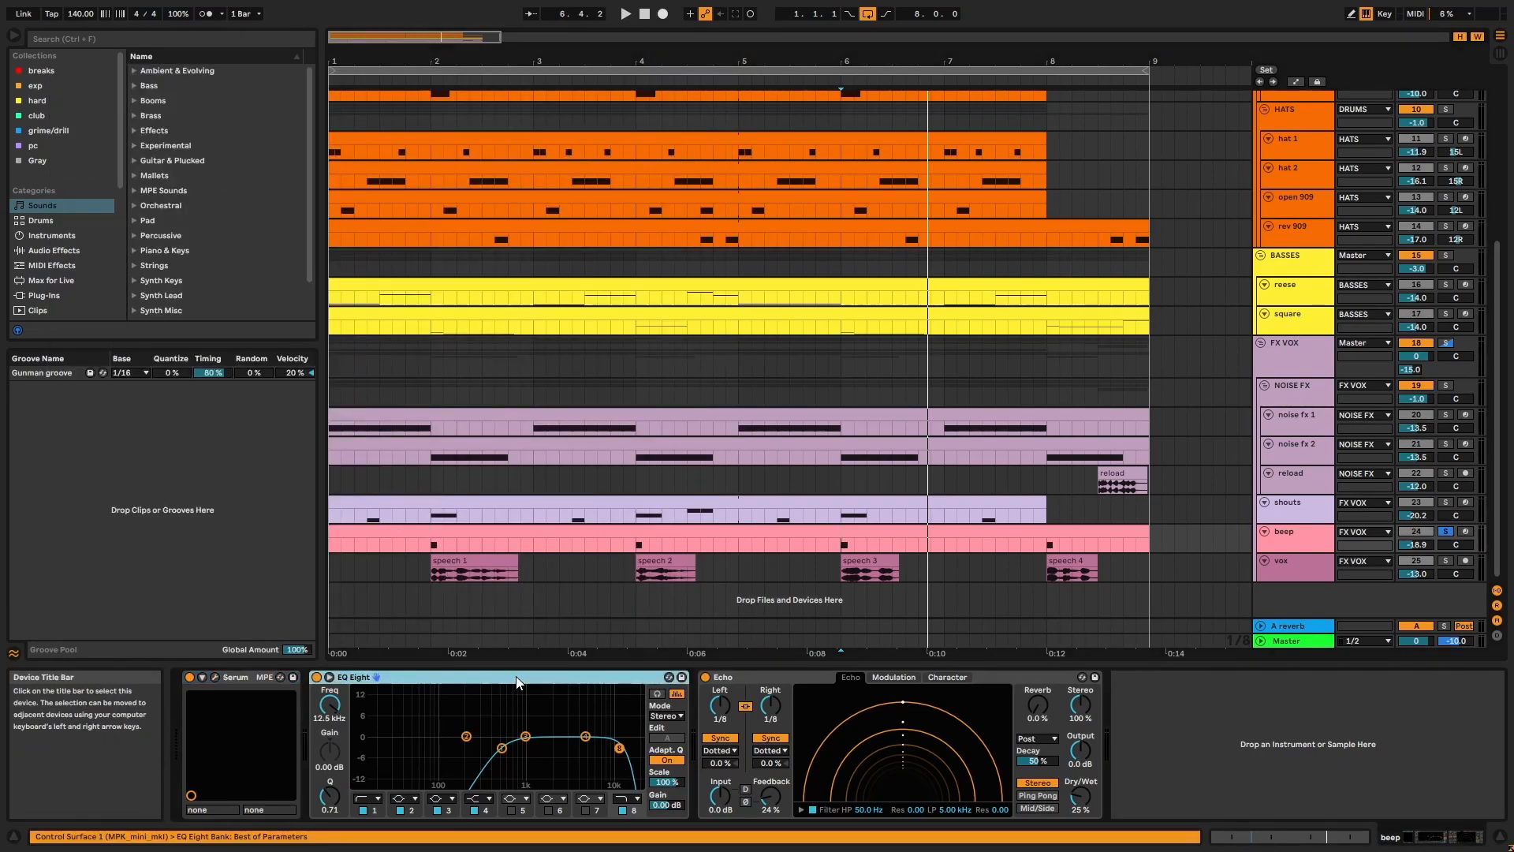
pyautogui.click(774, 679)
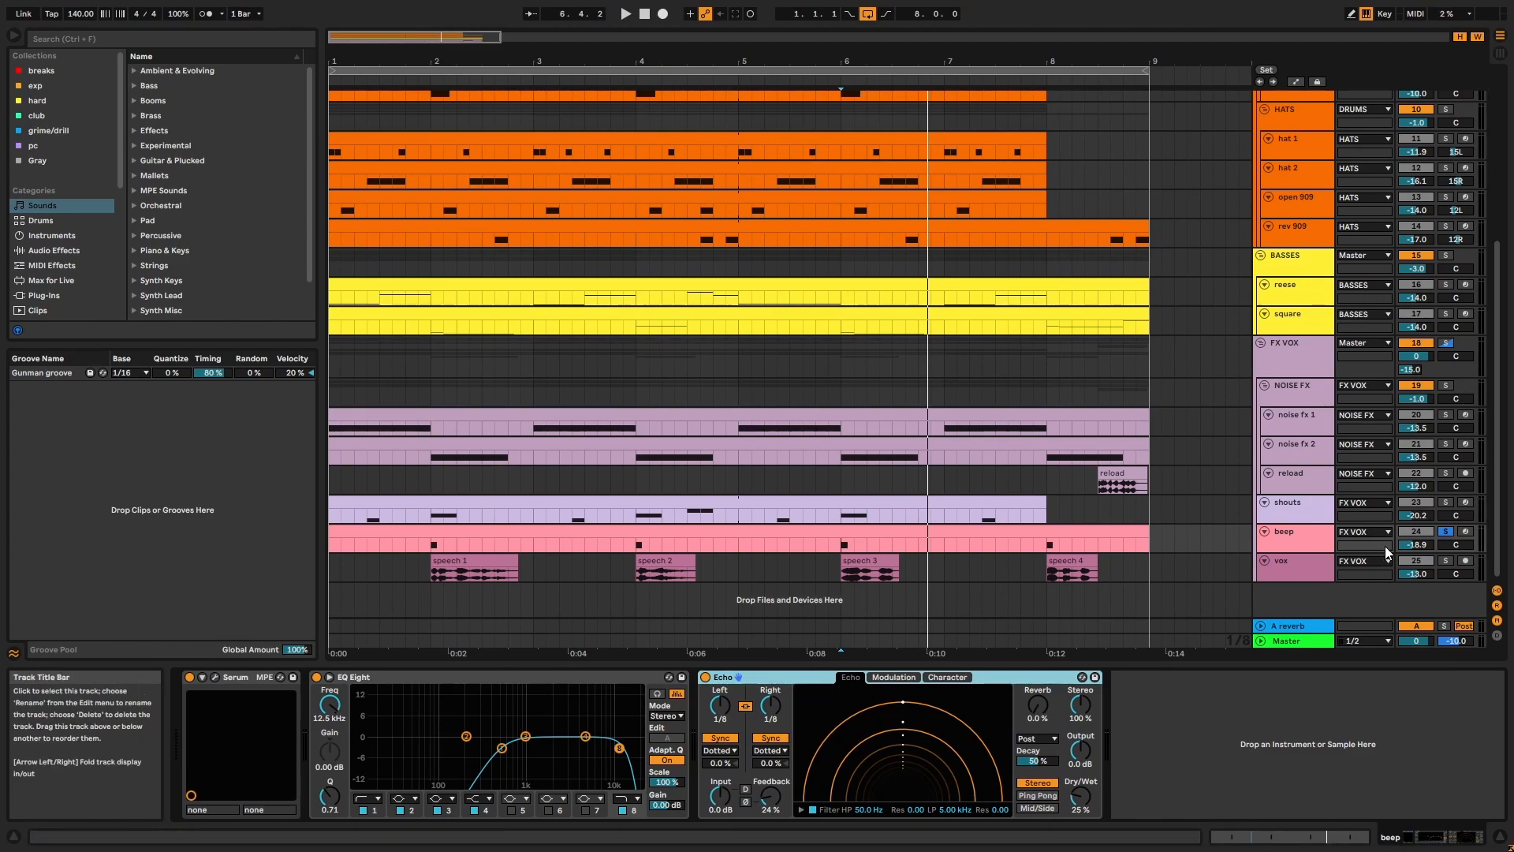
# - Solo the vox track and play the speech 1, speech 2, speech 3 and speech 4 clips in turn
pyautogui.click(1446, 561)
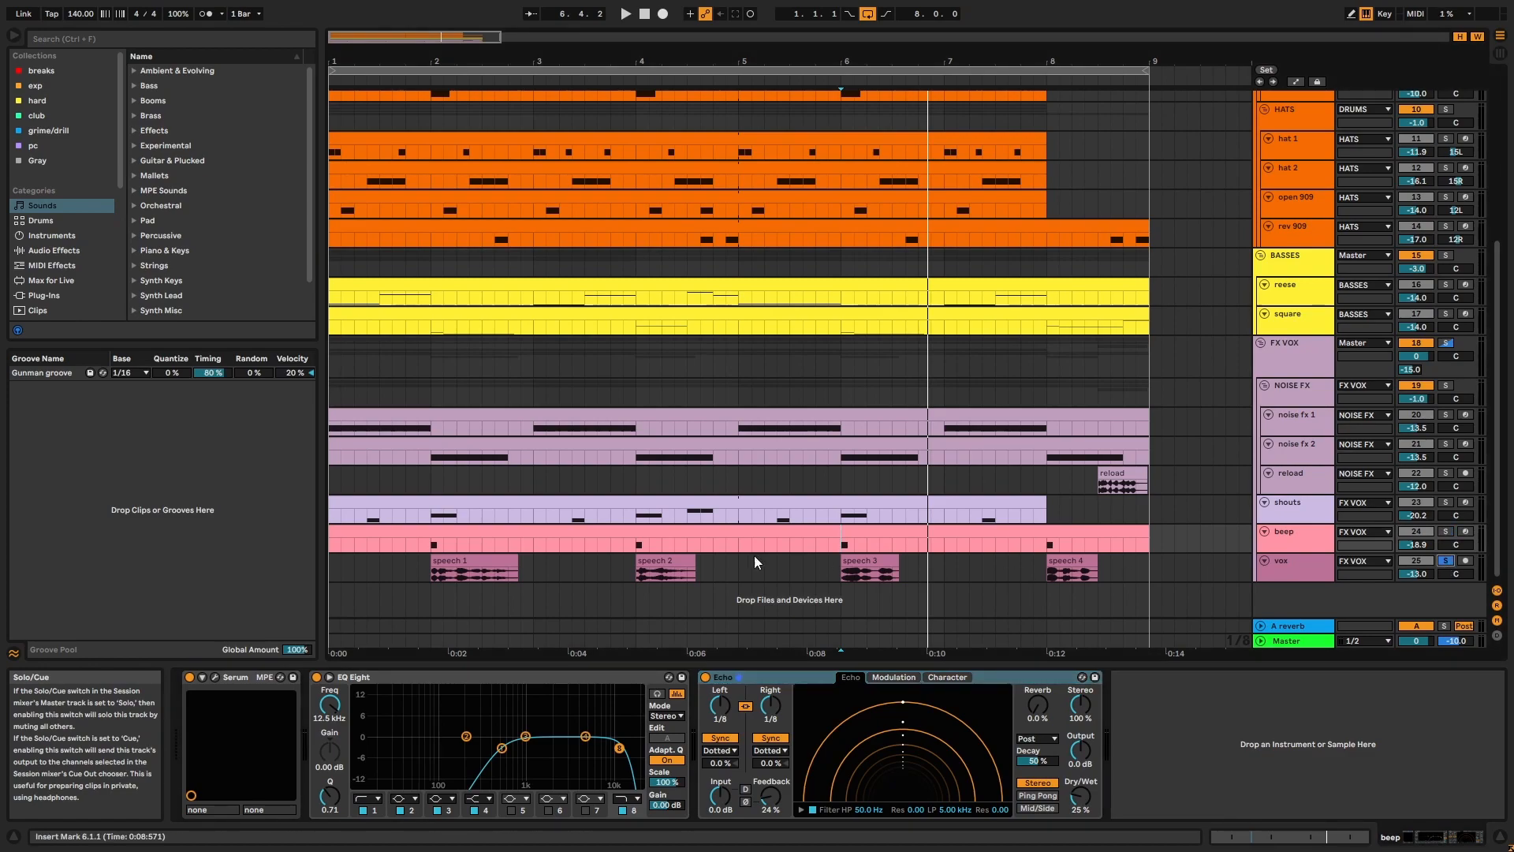
pyautogui.click(491, 562)
pyautogui.press('space')
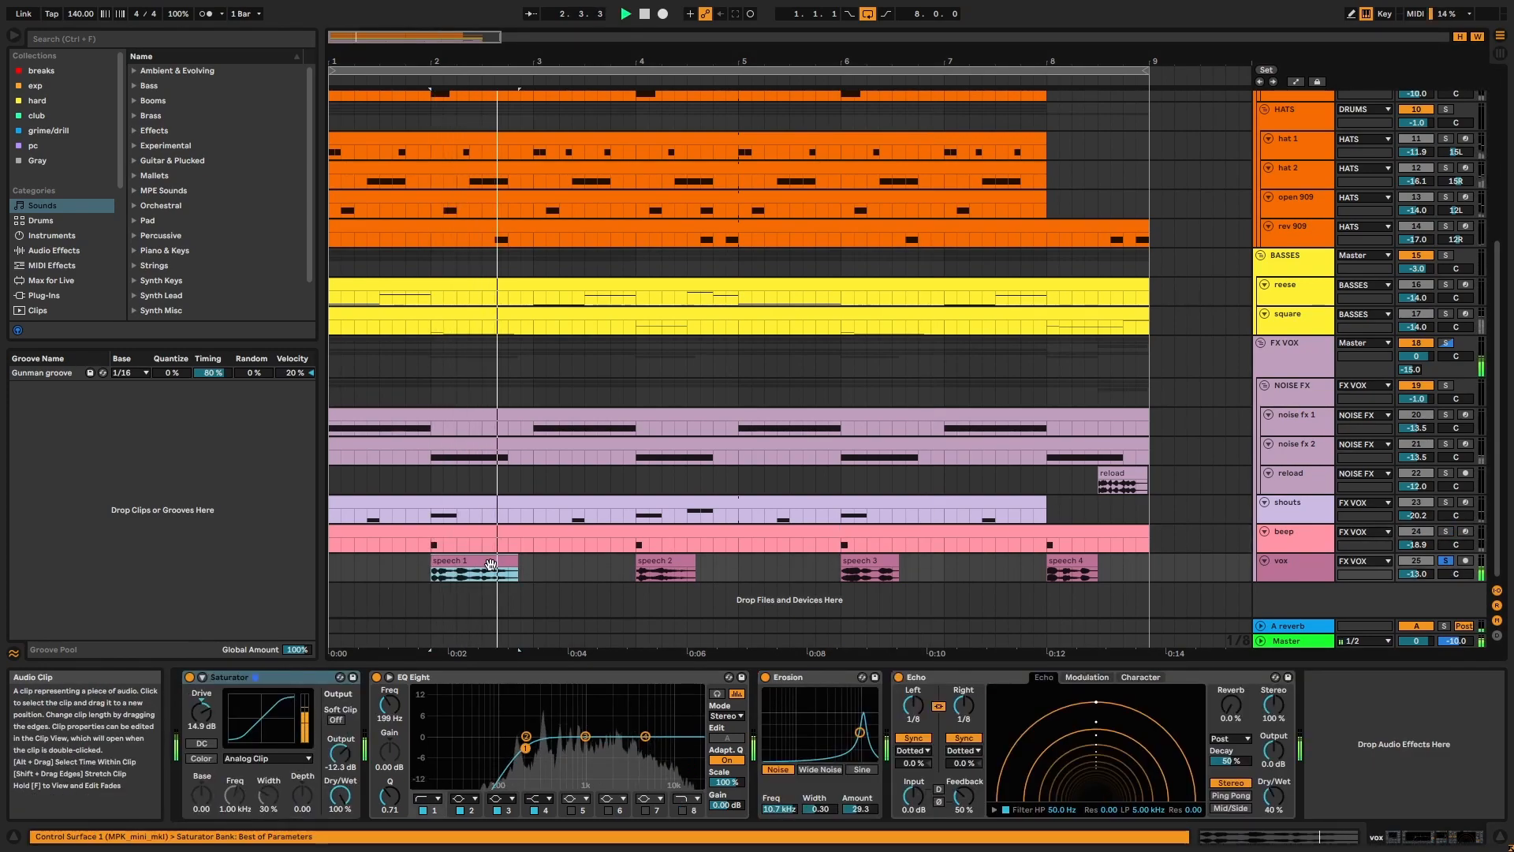
pyautogui.click(637, 574)
pyautogui.click(864, 571)
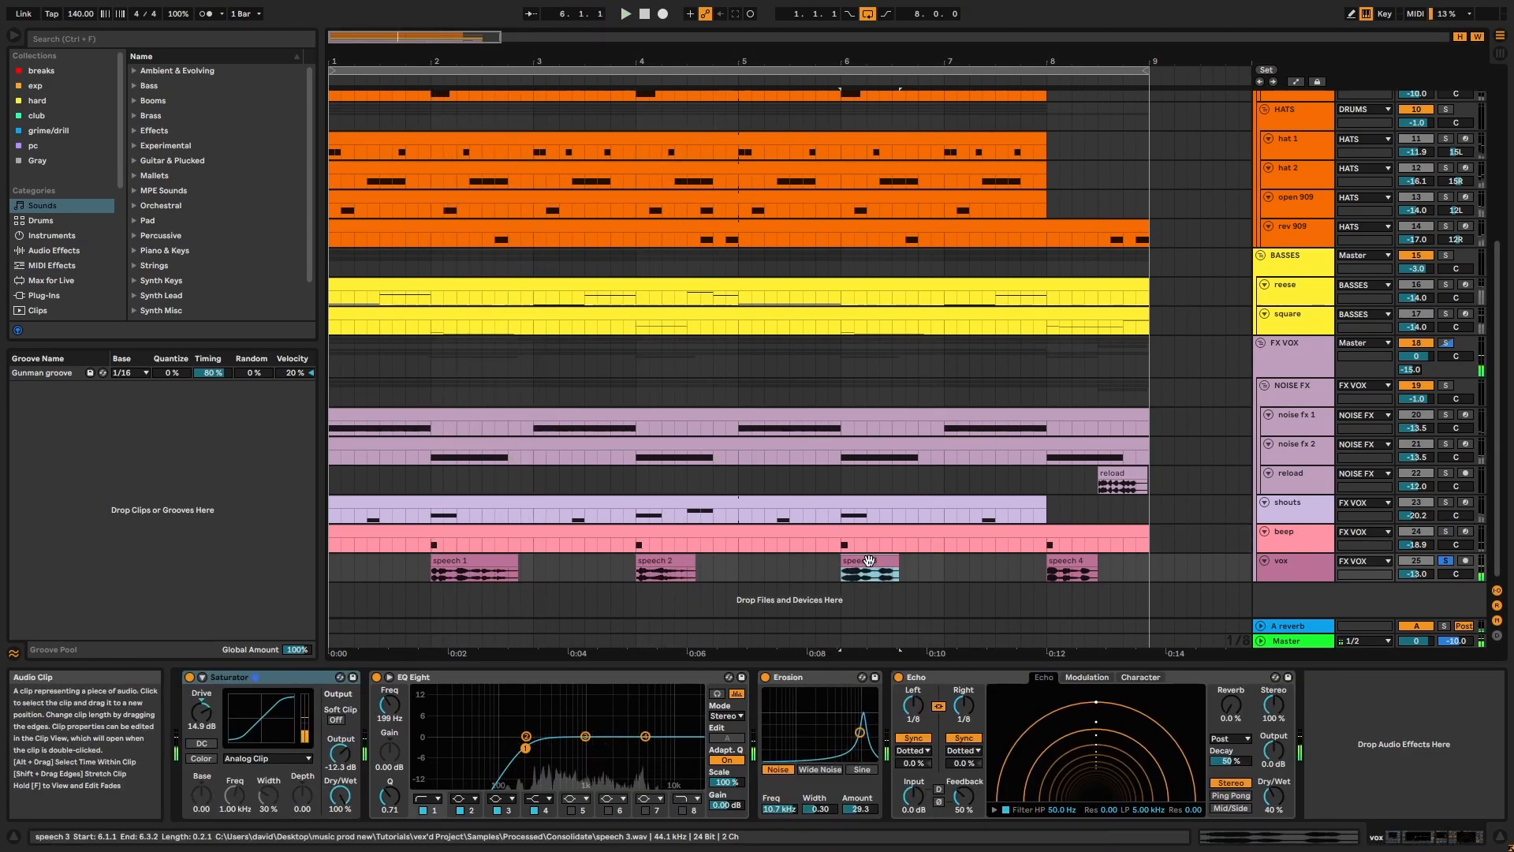
pyautogui.click(1079, 580)
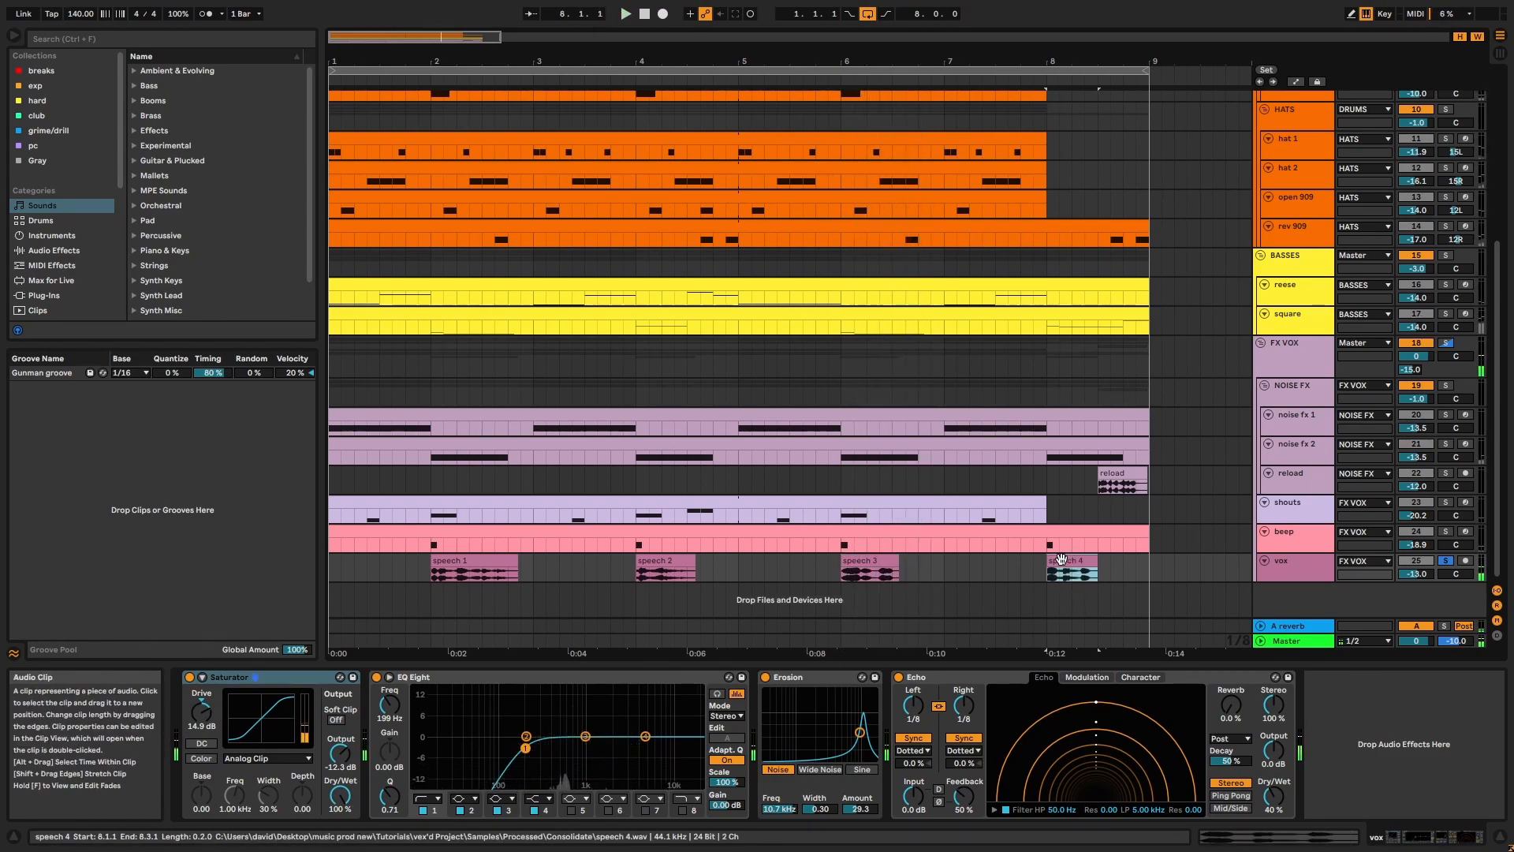
# - Unsolo the vox track and play the speech 1, speech 2, speech 3 and speech 4 clips in the full mix
pyautogui.click(1446, 561)
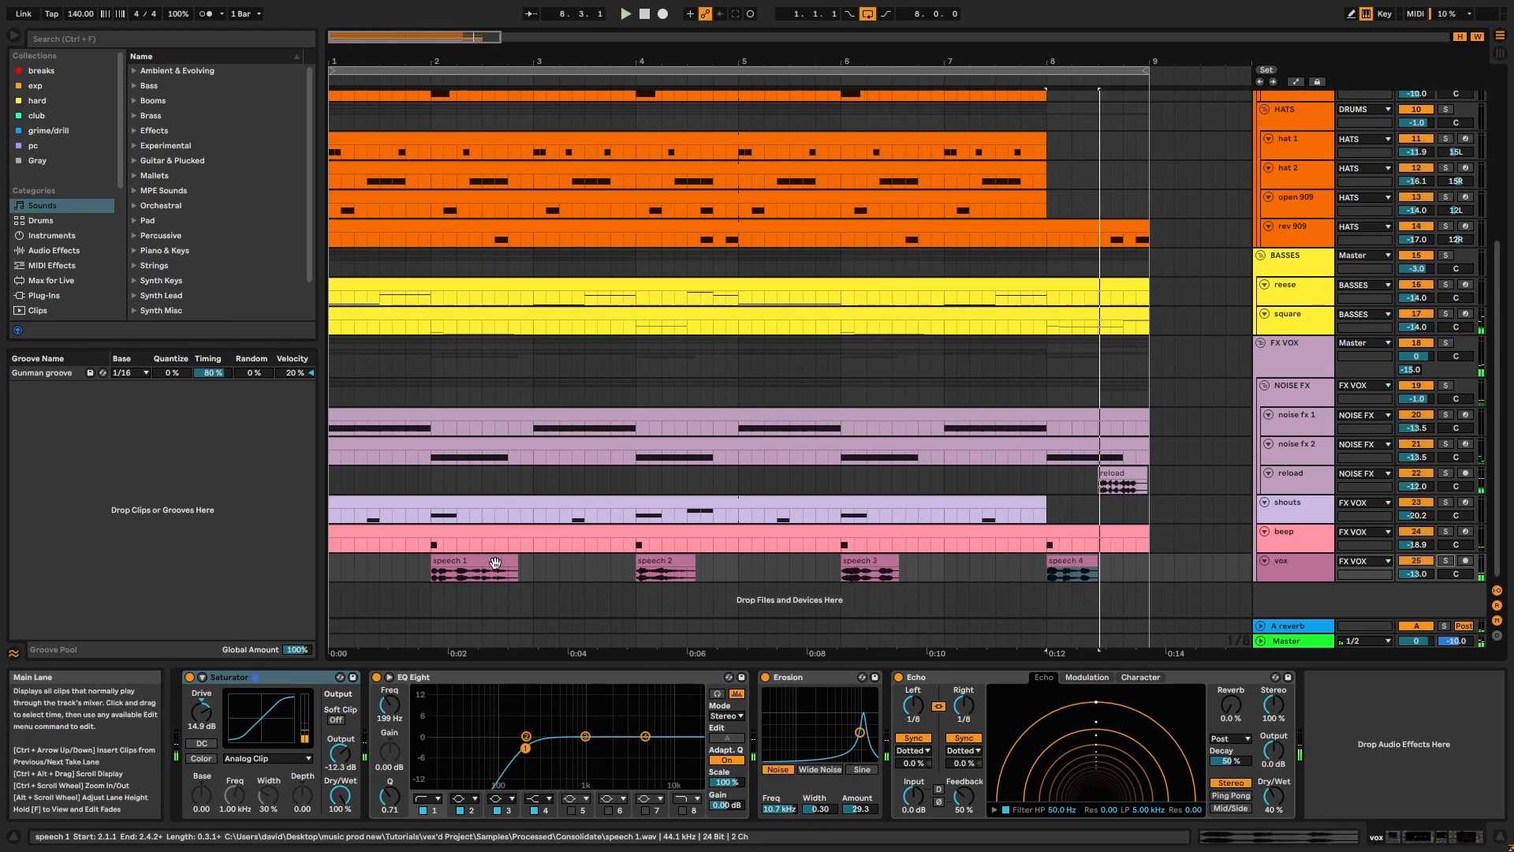
pyautogui.click(481, 572)
pyautogui.click(662, 563)
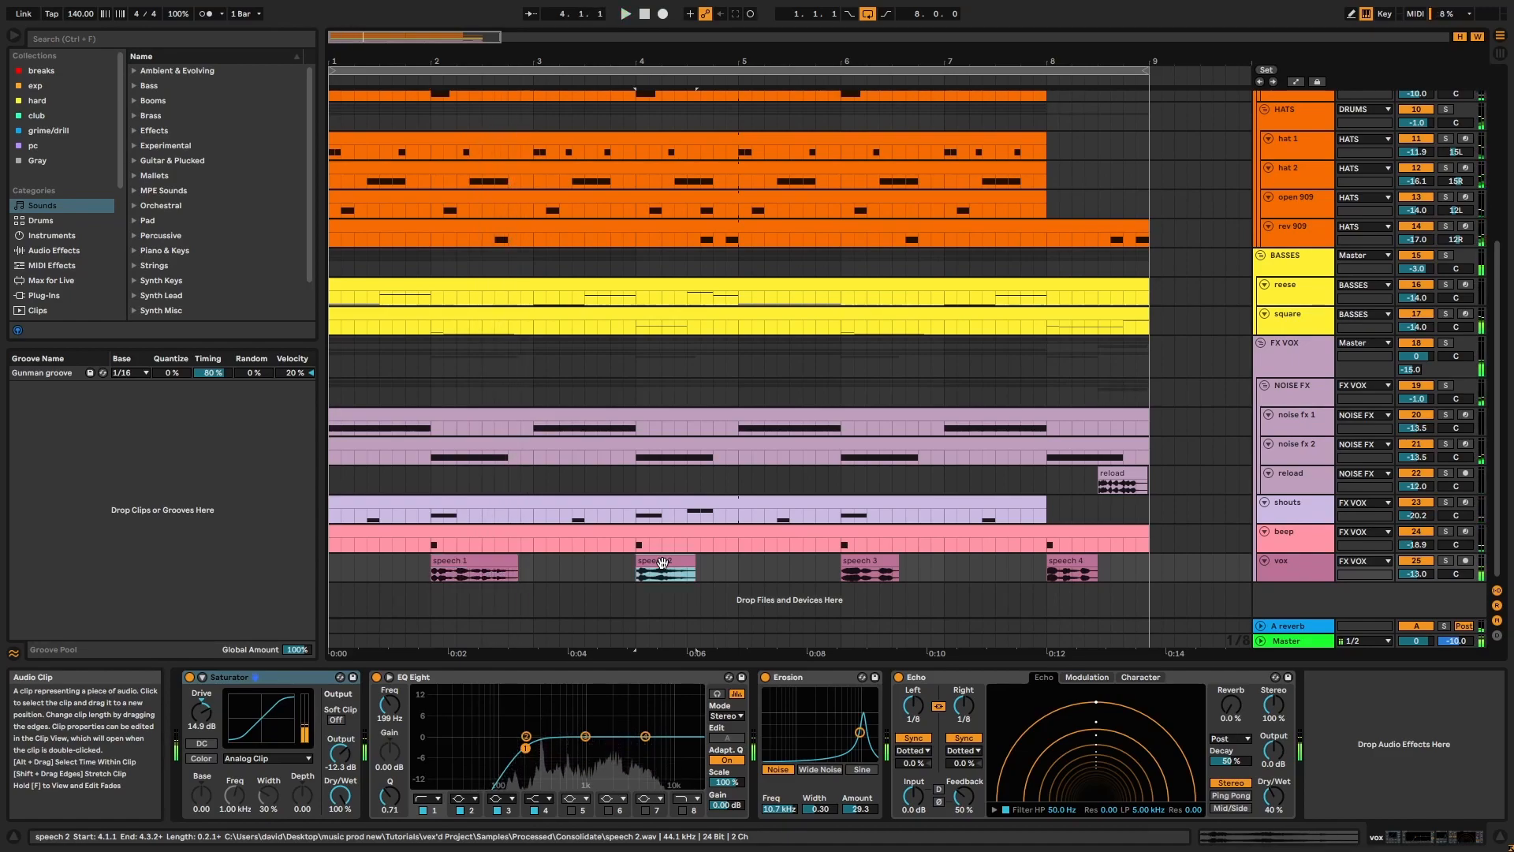
pyautogui.click(879, 562)
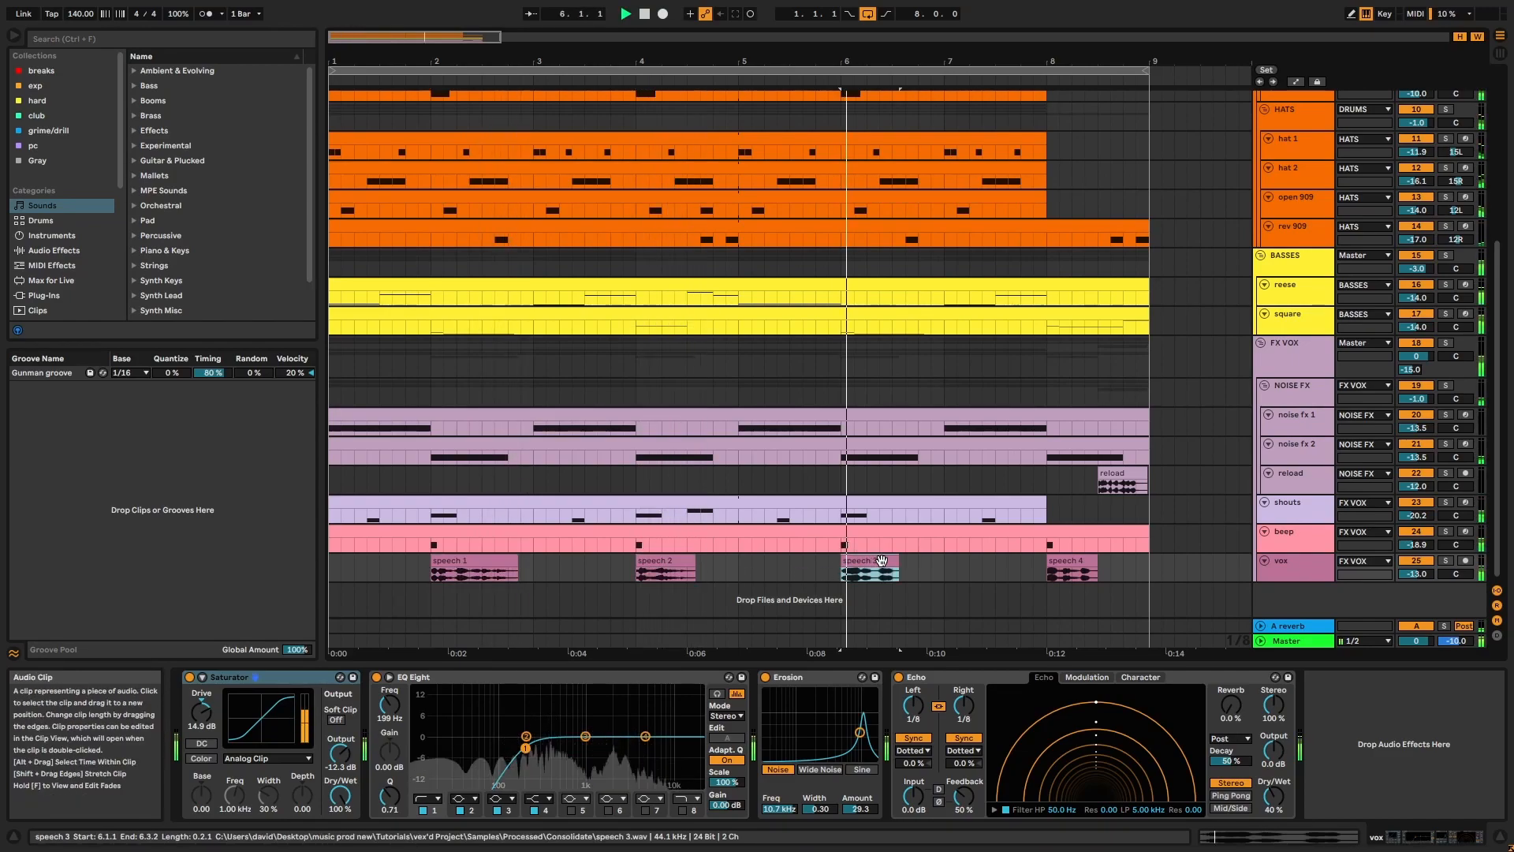
pyautogui.click(1081, 561)
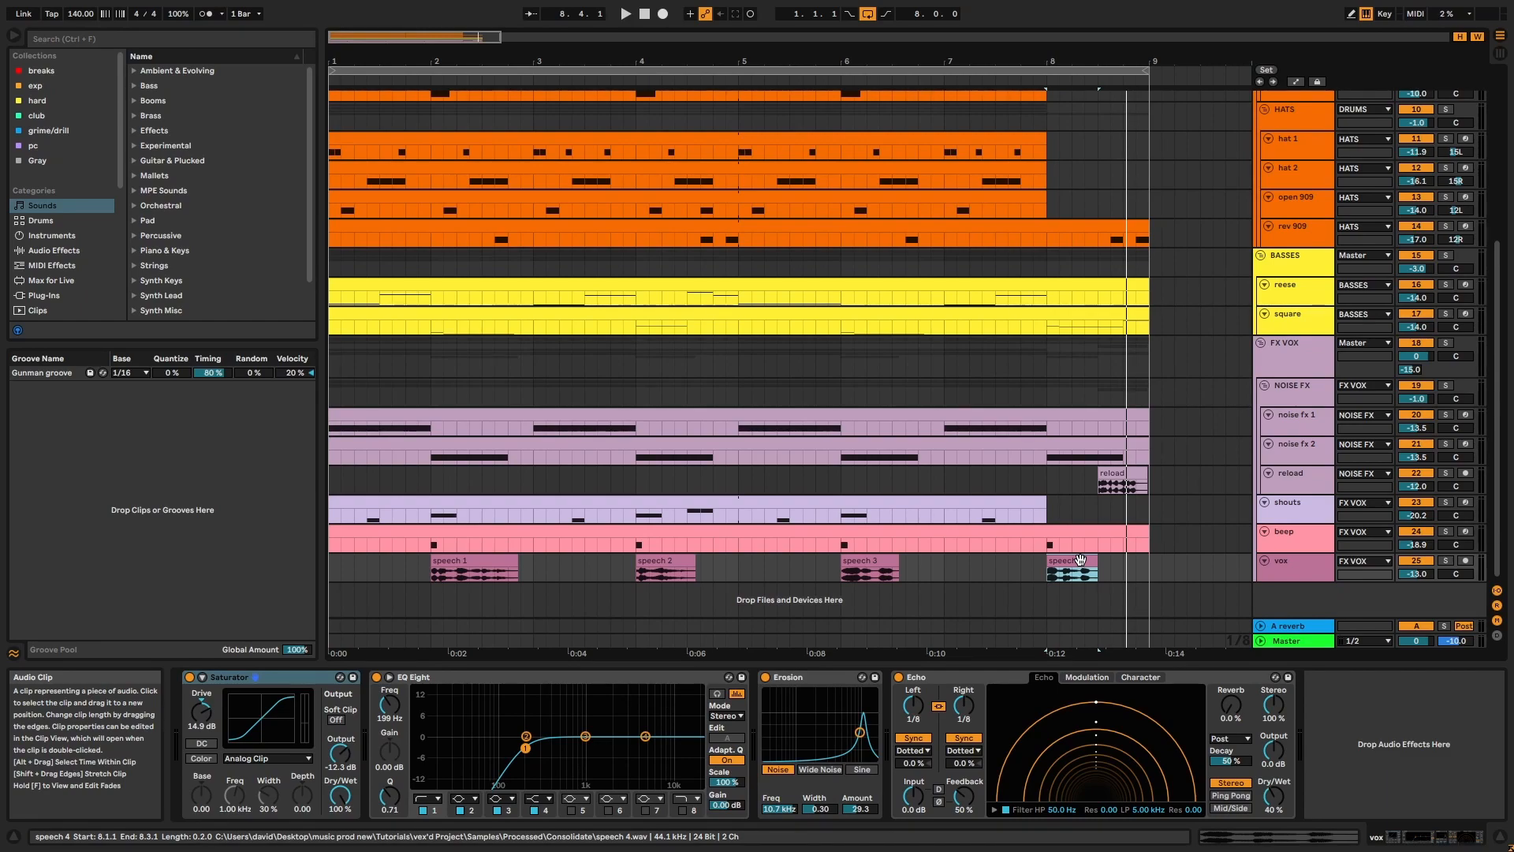
# - Show the vox track's Echo, Saturator, EQ Eight and Erosion devices one after another
pyautogui.click(992, 675)
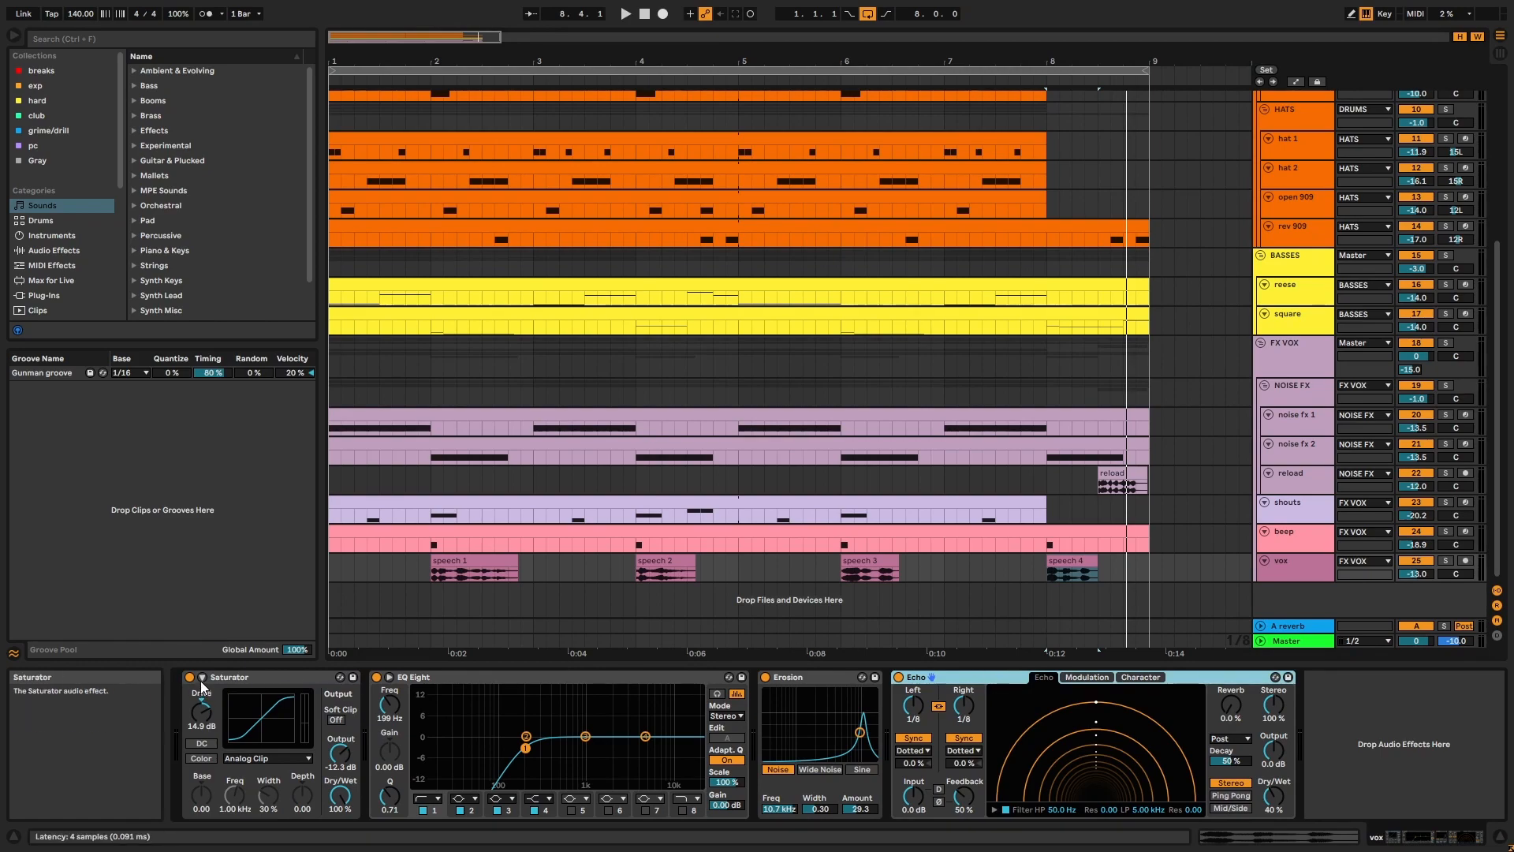
pyautogui.click(246, 678)
pyautogui.click(548, 679)
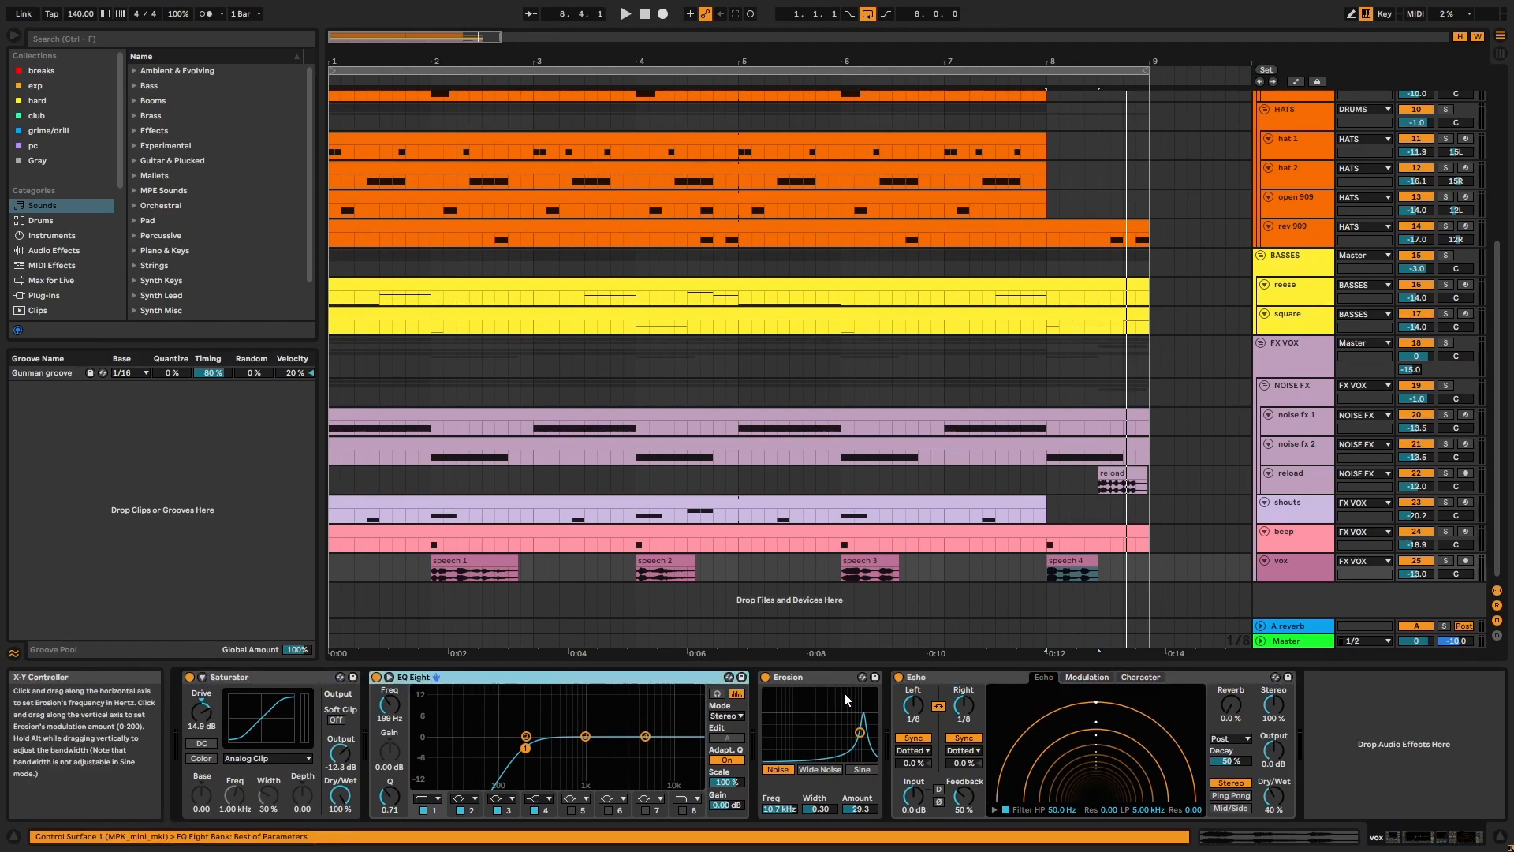
pyautogui.click(840, 680)
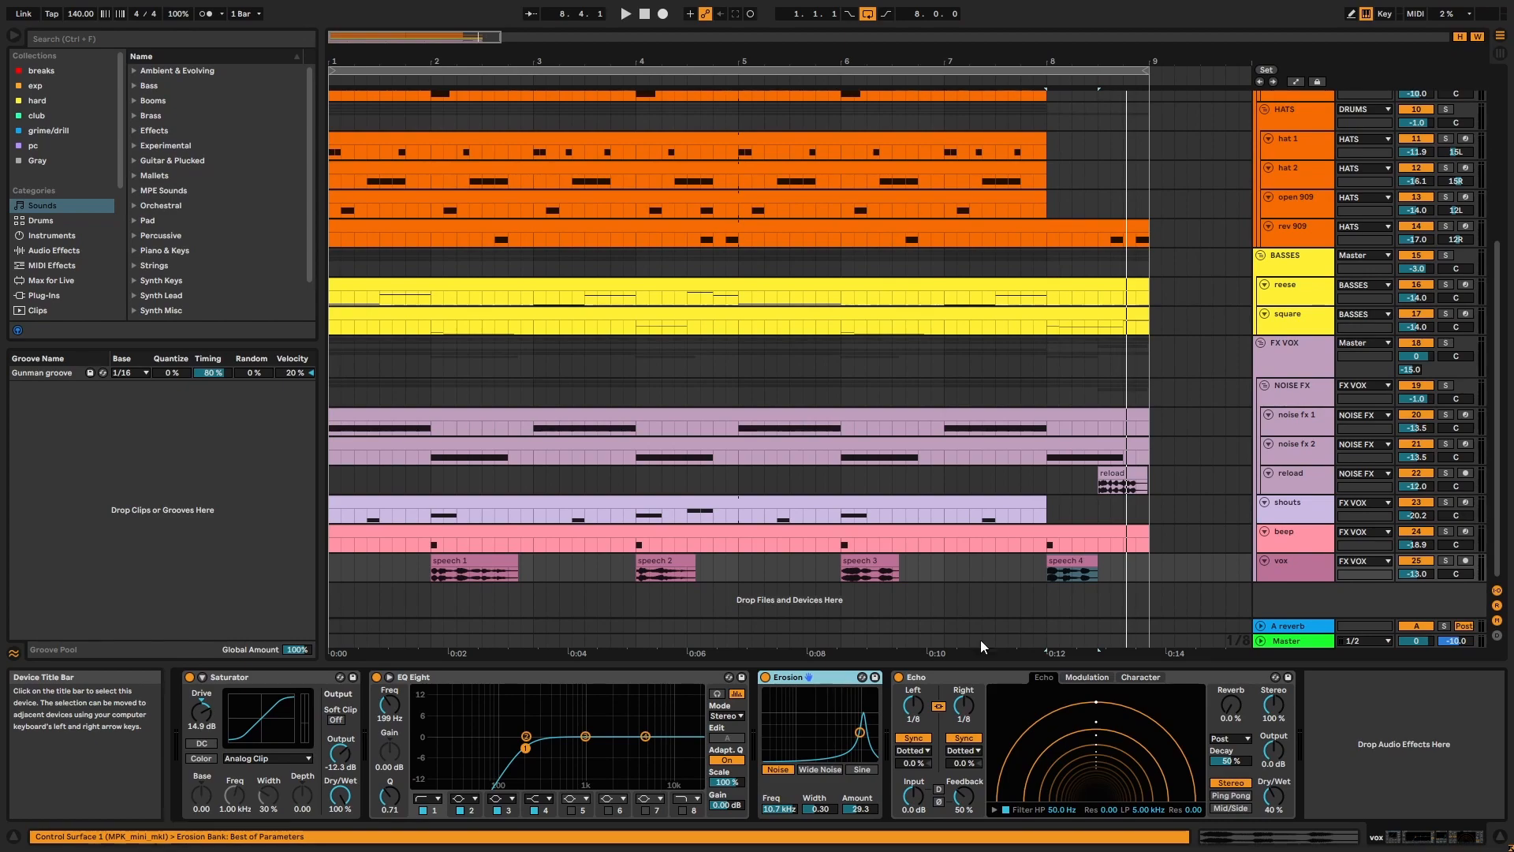
# - Show the FX VOX group's Bass Mono, Saturator, EQ Eight, Glue Compressor and Chorus-Ensemble, plus its reverb send
pyautogui.click(1297, 363)
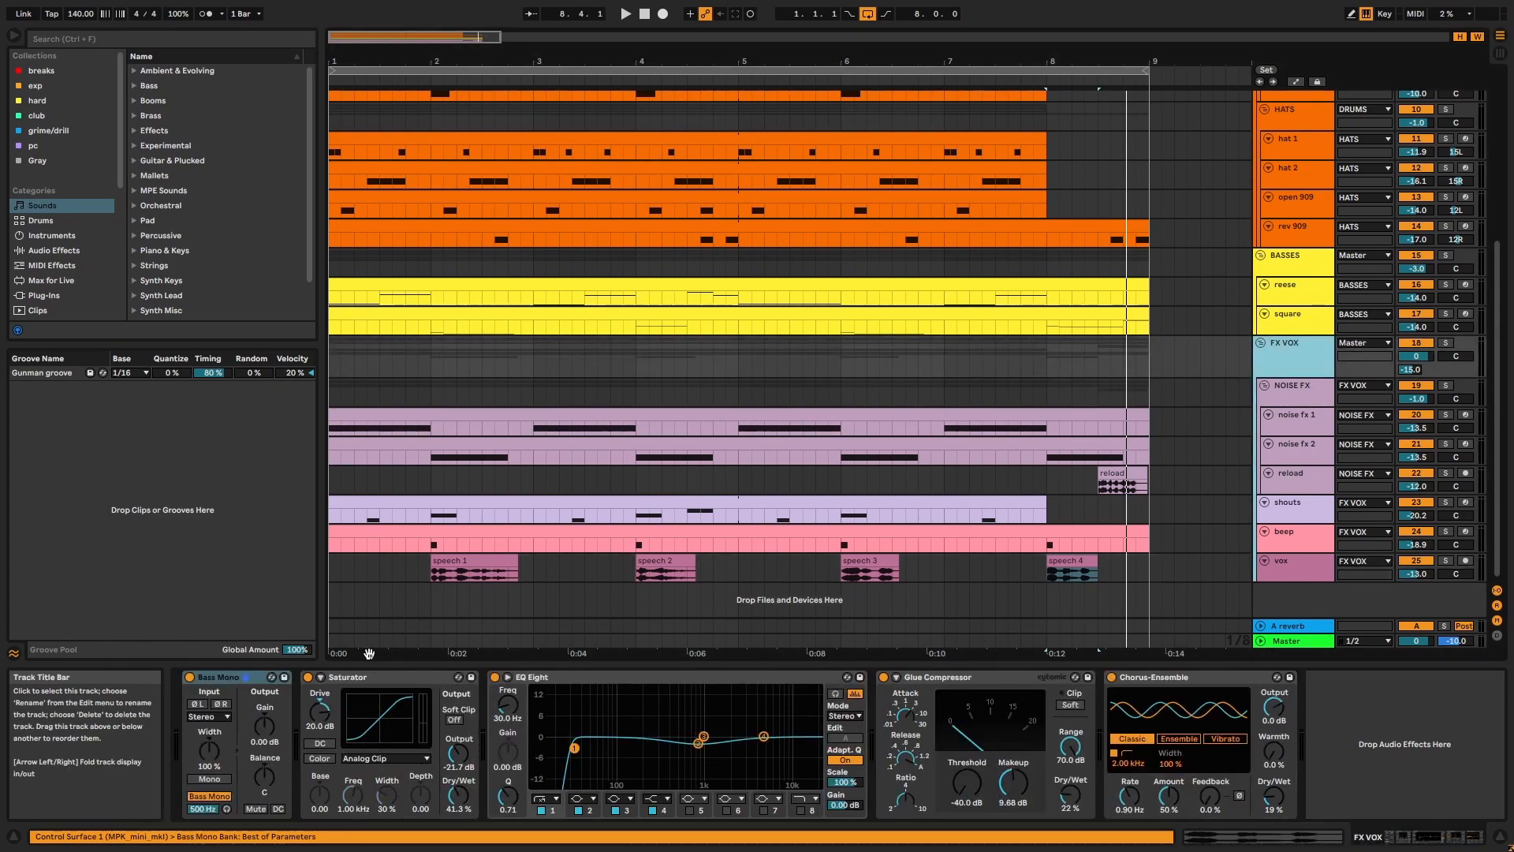
pyautogui.click(246, 682)
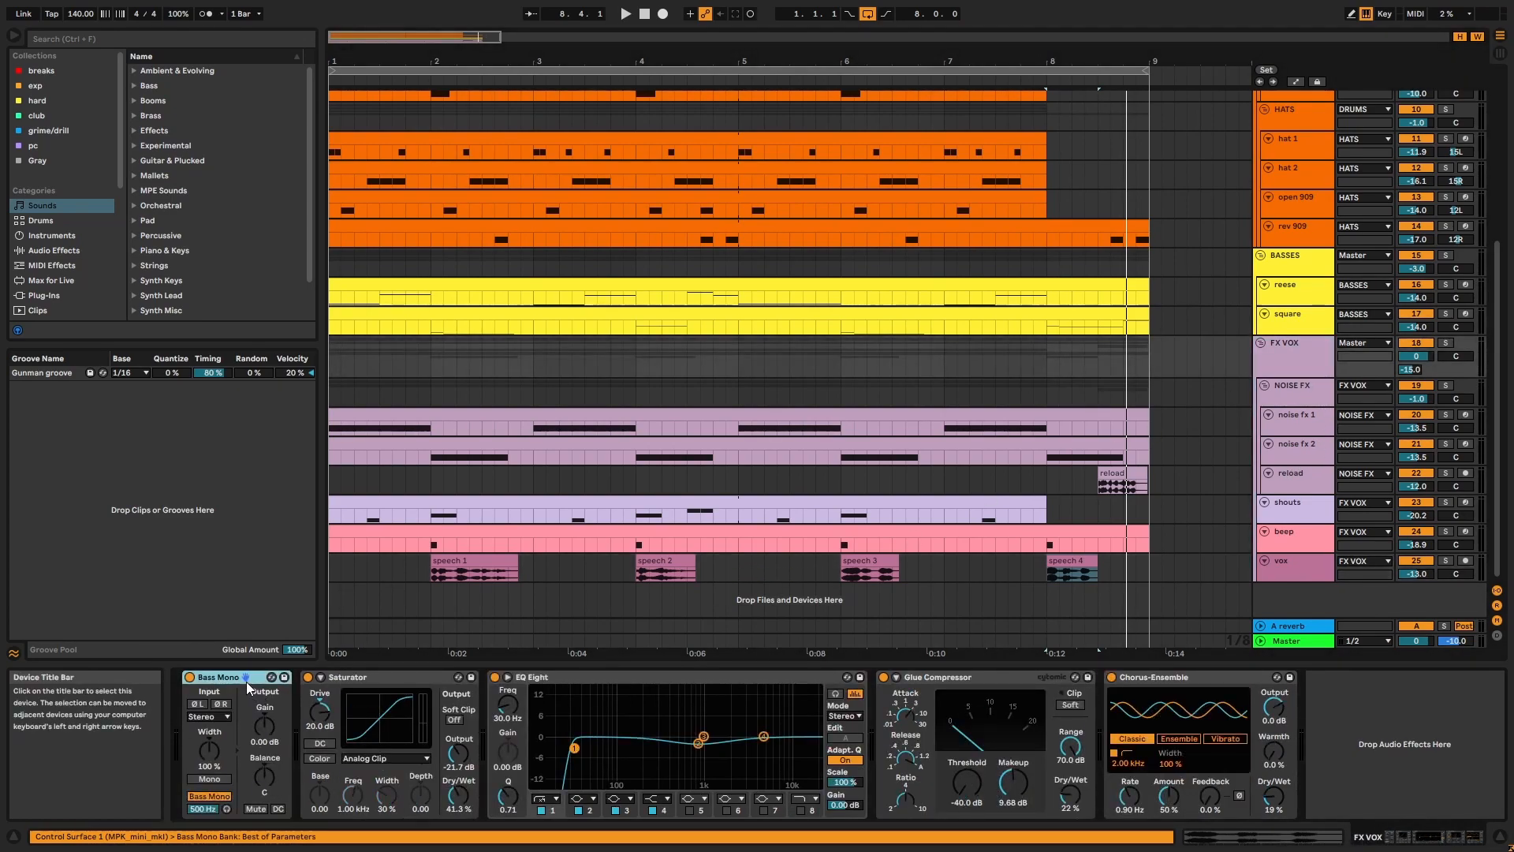
pyautogui.click(442, 675)
pyautogui.click(628, 676)
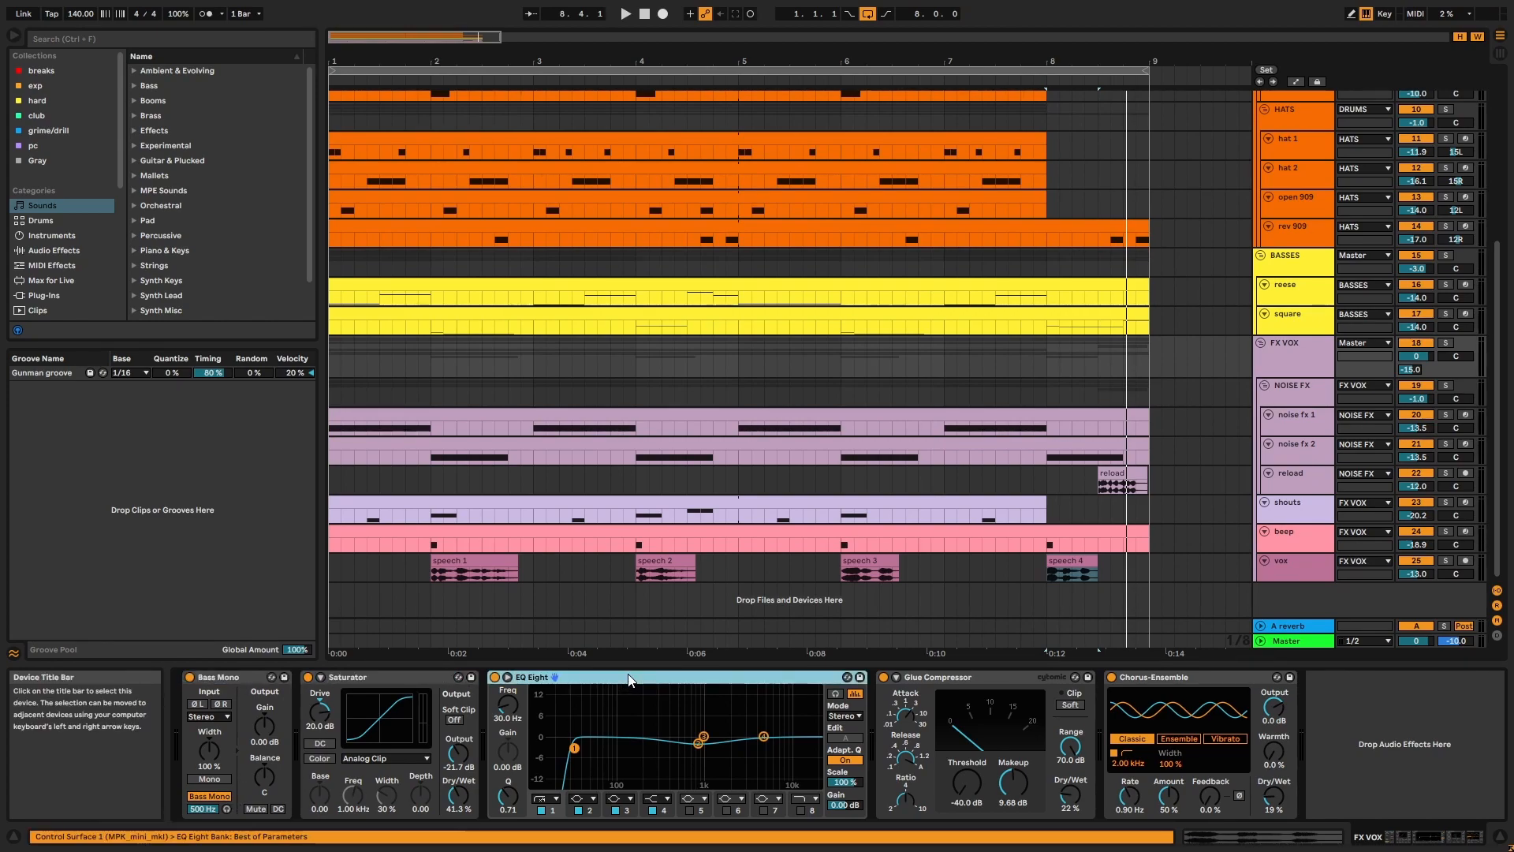
pyautogui.click(1006, 683)
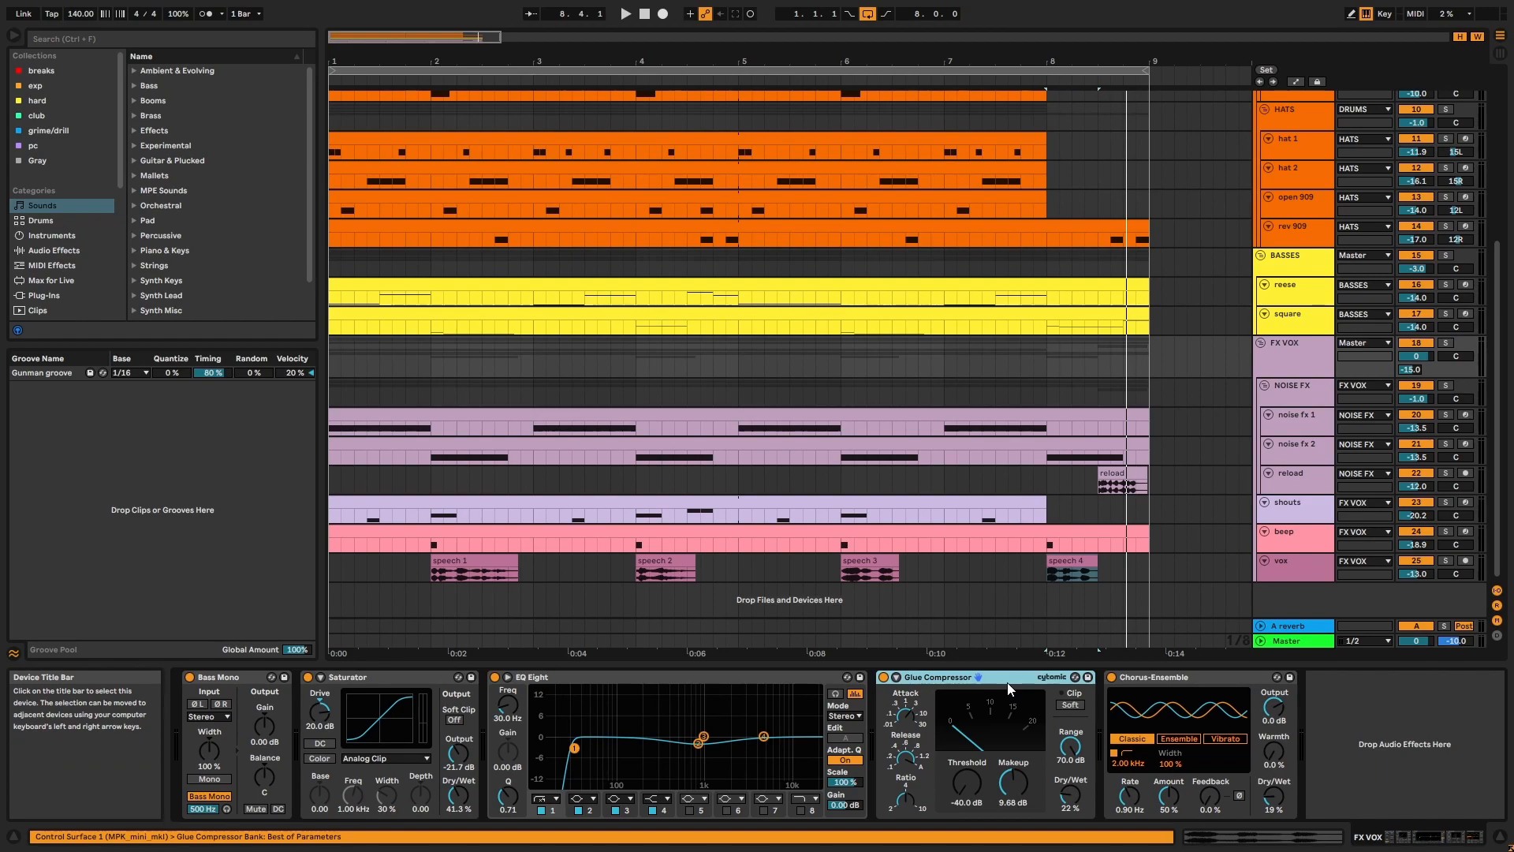
pyautogui.click(1212, 673)
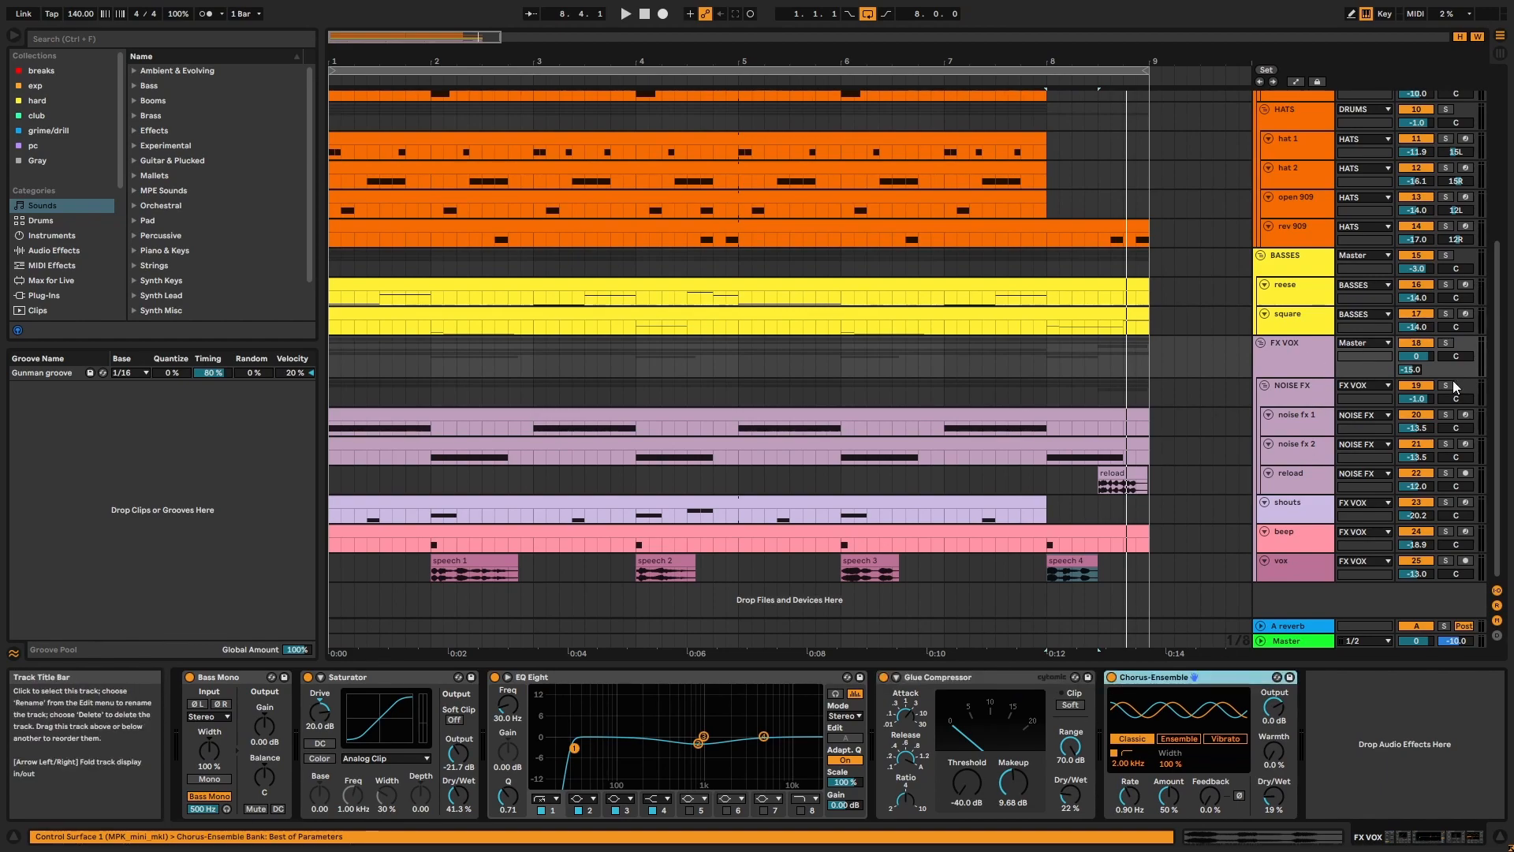
pyautogui.click(1418, 371)
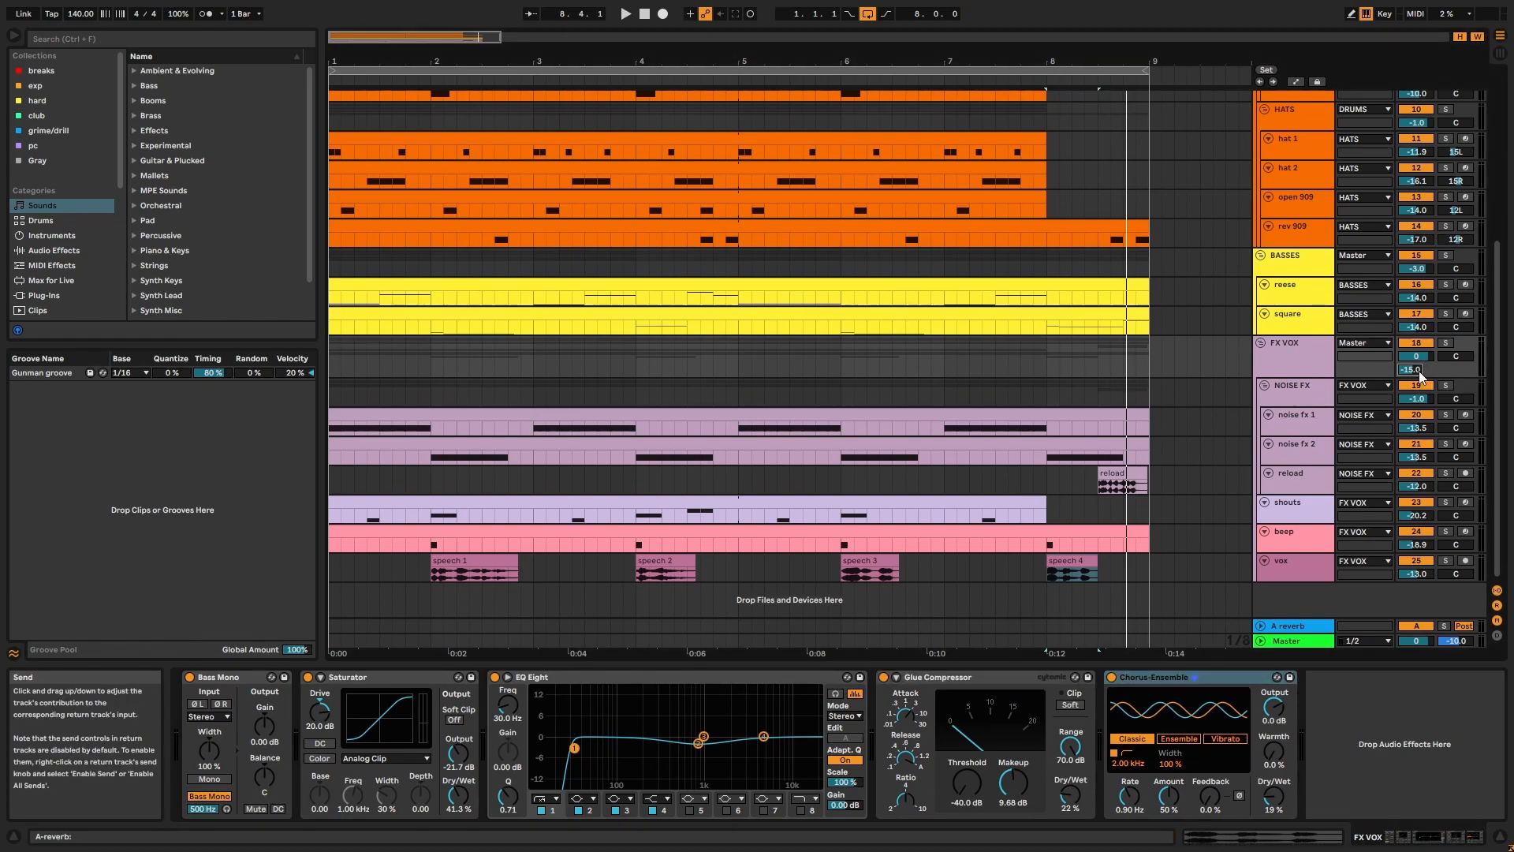